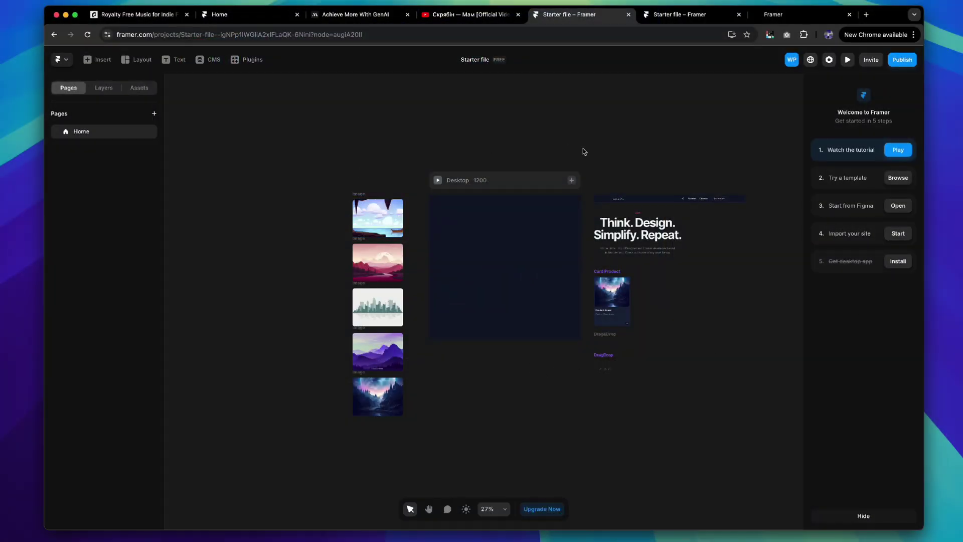
Preview the finished portfolio site in the browser, checking its light and dark themes and the project cards.
scroll(591, 165, down, 2)
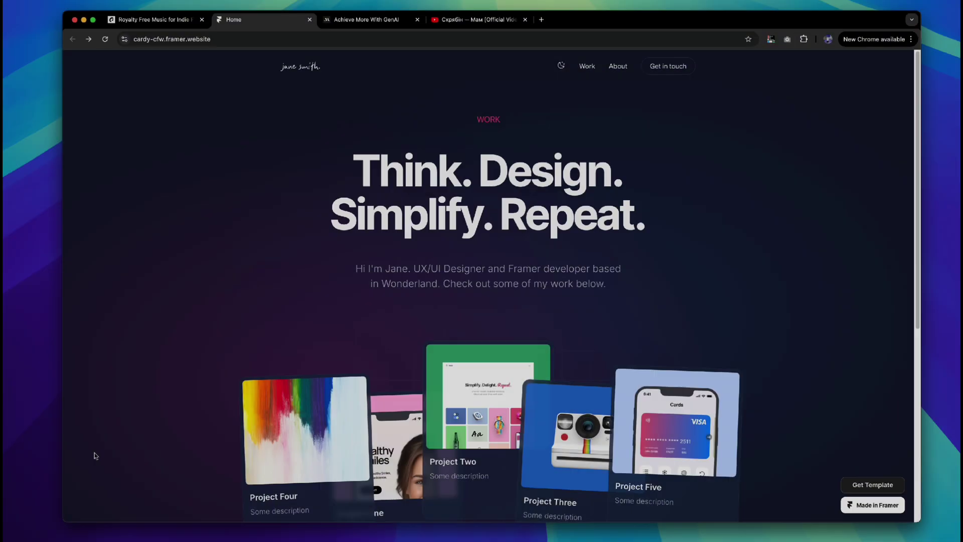
click(105, 39)
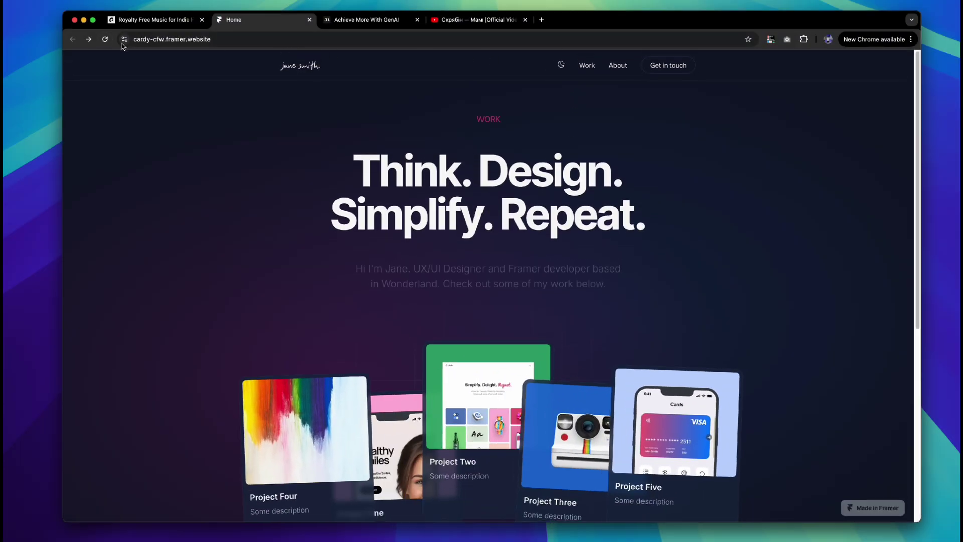
click(559, 67)
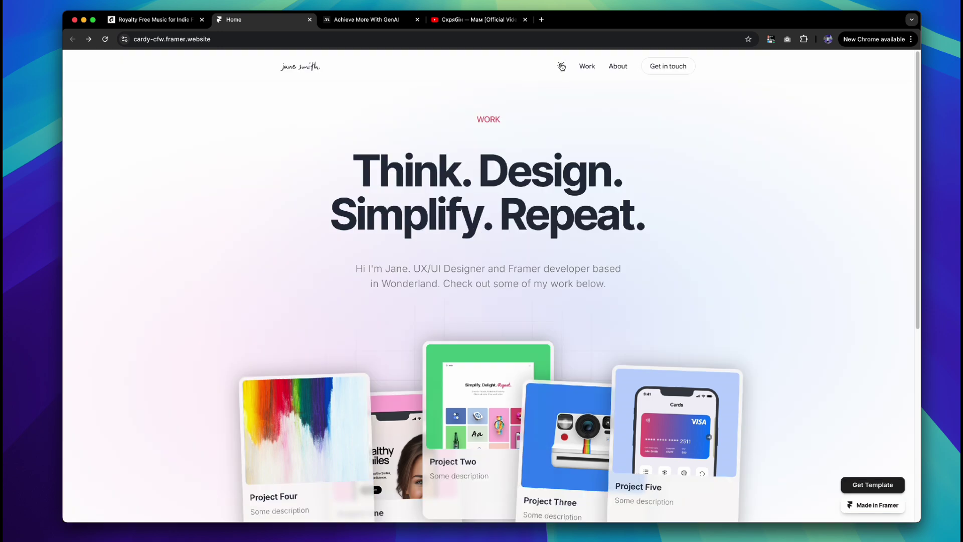
click(559, 67)
scroll(525, 223, down, 1)
scroll(525, 223, down, 3)
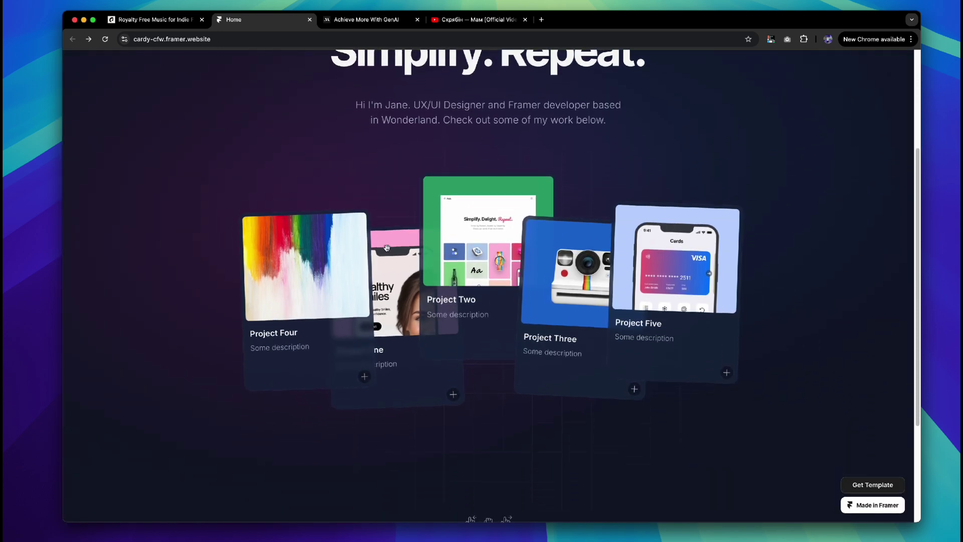
click(457, 399)
scroll(476, 381, down, 6)
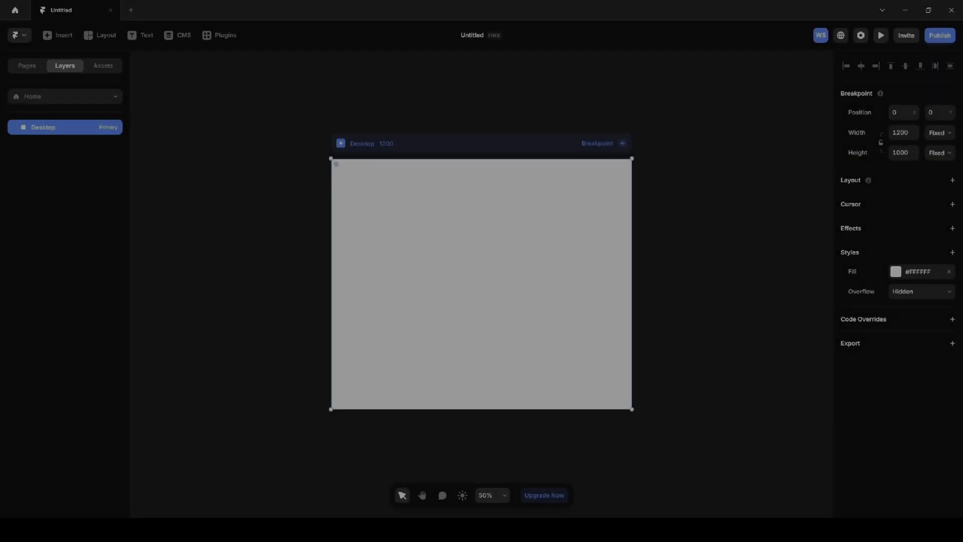
Create a color style named Background with dark-mode color #101629 and use it as the Desktop breakpoint's fill.
click(909, 278)
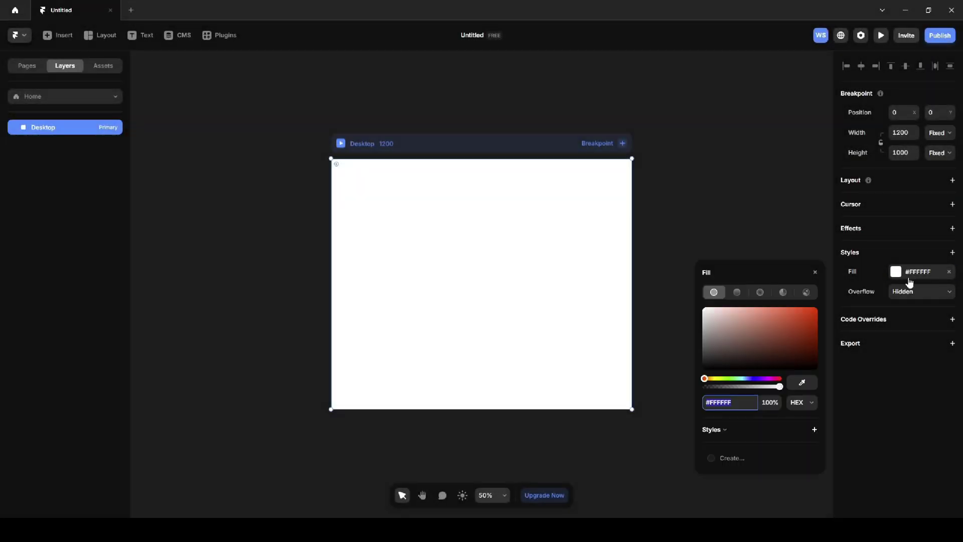
click(813, 429)
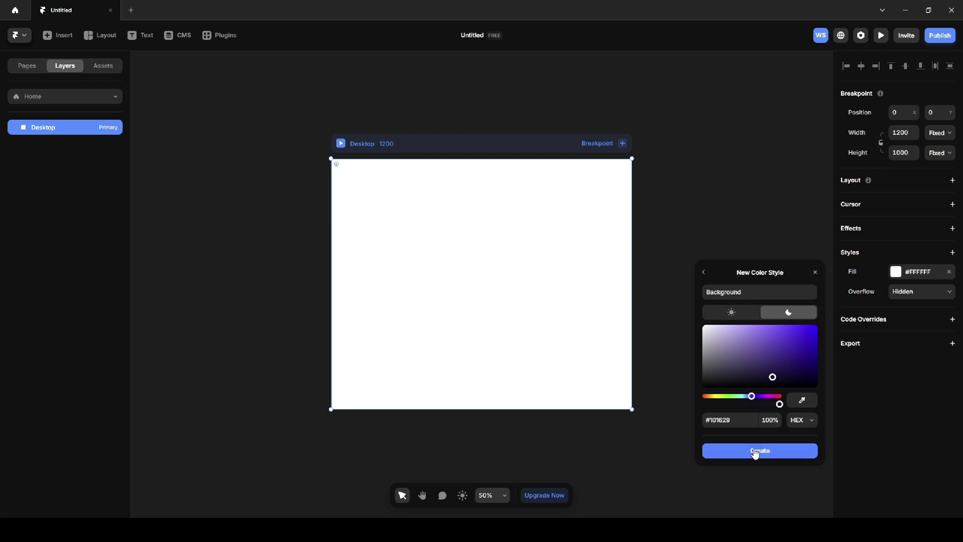
click(759, 450)
click(718, 240)
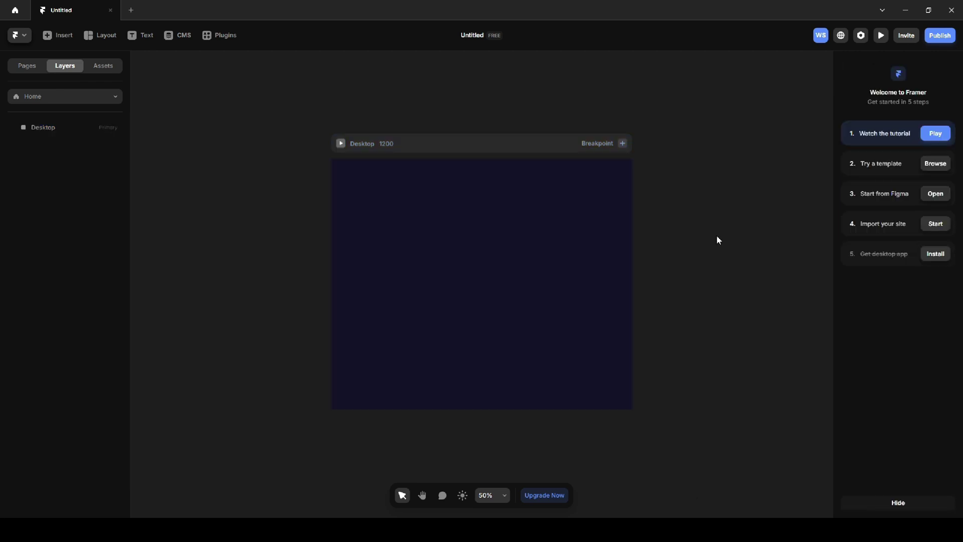
Insert the dark navigation bar with Features, Gallery and Blog links into the Desktop breakpoint.
click(58, 35)
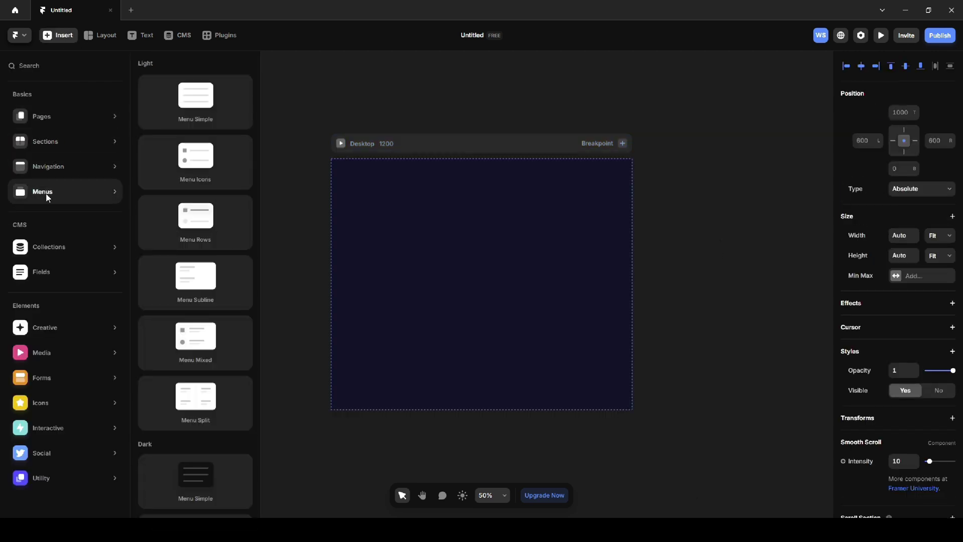
mouse_move(59, 168)
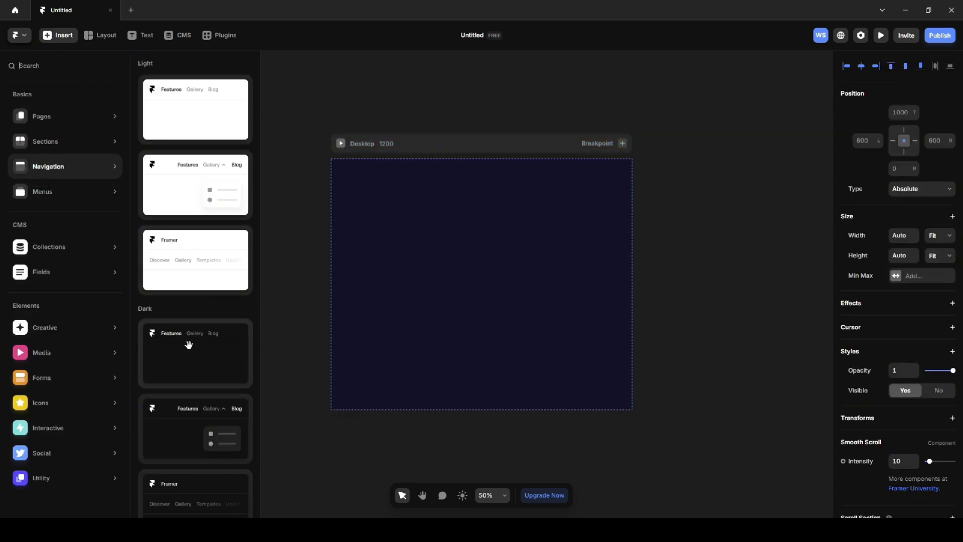
drag(188, 344, 359, 317)
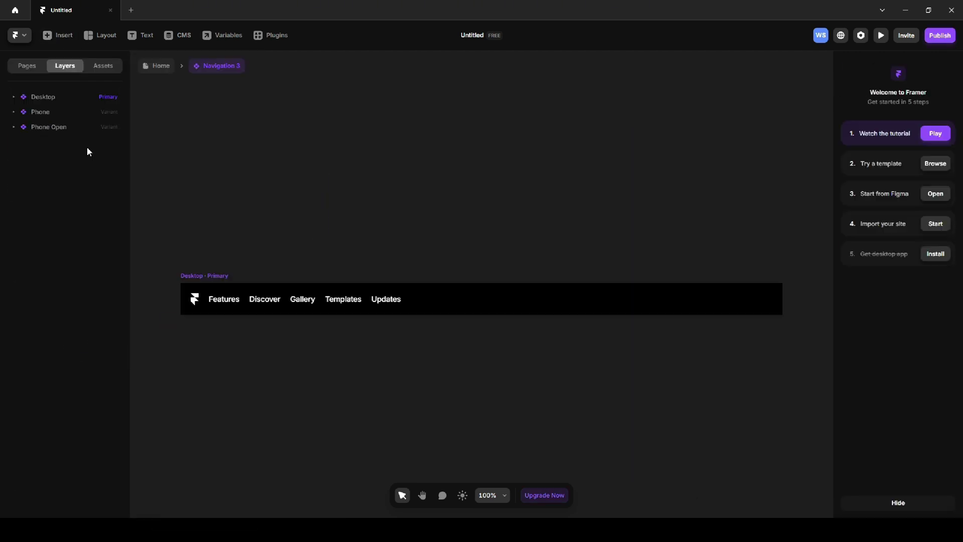
Wrap the navigation's desktop Top and Links layers together in a stack and delete the Bottom Line layer.
click(14, 97)
click(24, 112)
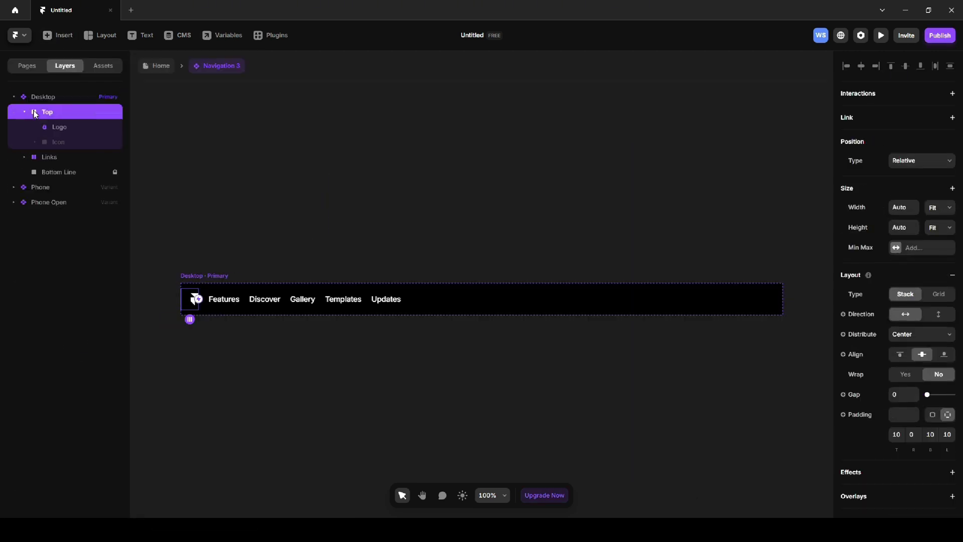
right_click(31, 112)
click(75, 396)
click(25, 113)
click(25, 113)
click(35, 127)
drag(51, 141, 81, 135)
click(34, 143)
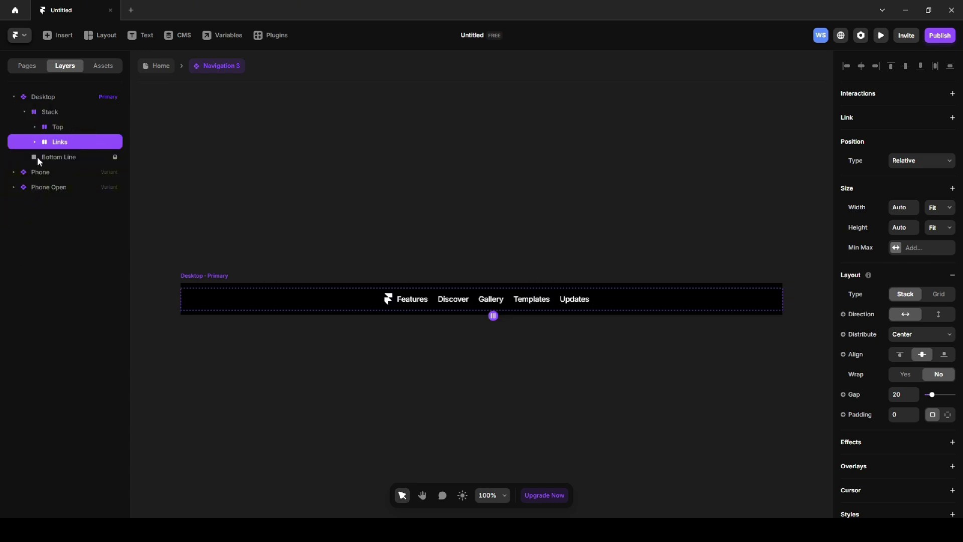
click(53, 158)
key(Delete)
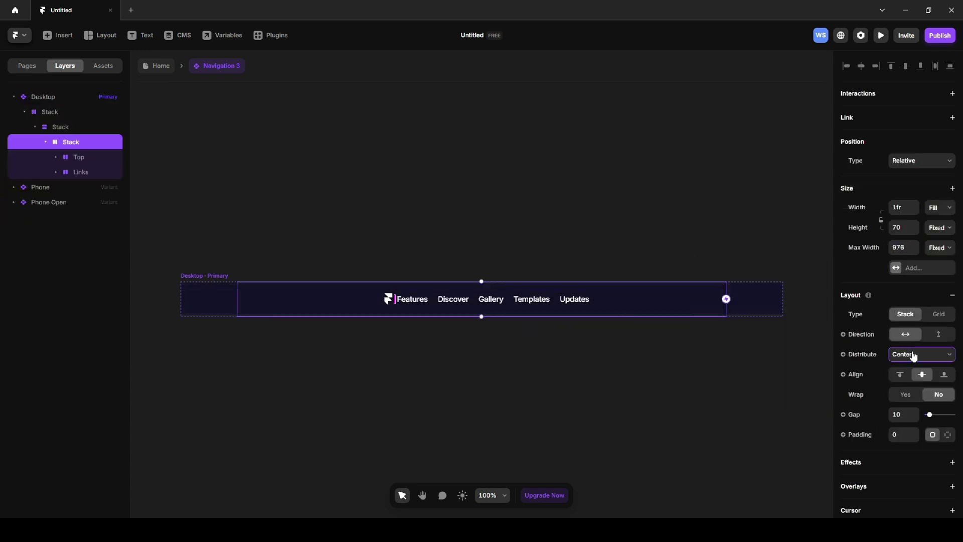
Set the stack holding Top and Links to distribute Space Between, with left and right padding of 30.
click(915, 398)
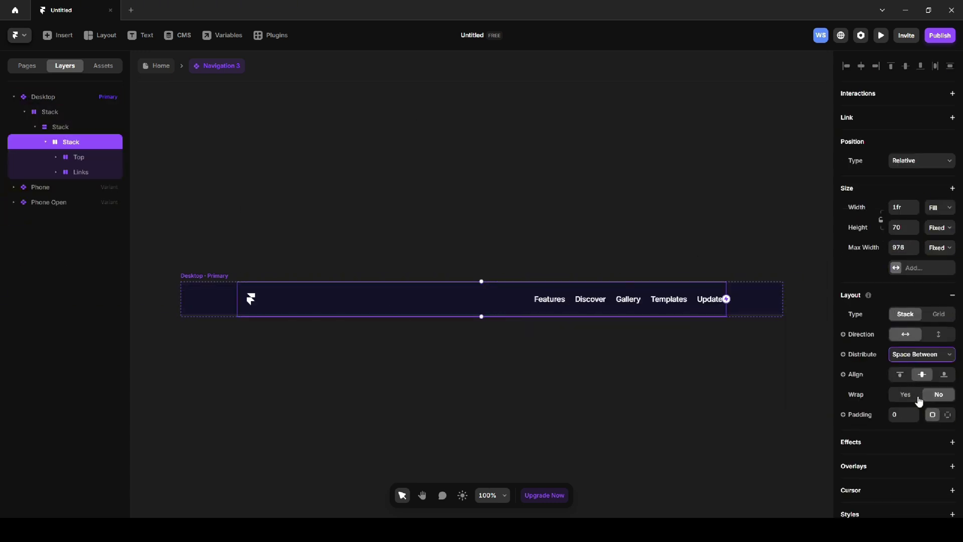
click(947, 415)
click(914, 434)
text(30)
click(946, 434)
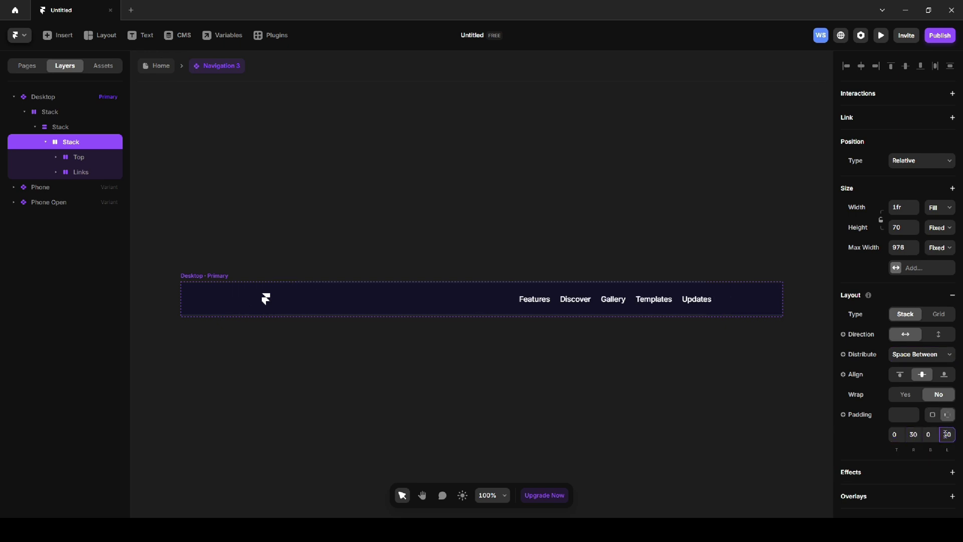
text(30)
scroll(946, 434, down, 5)
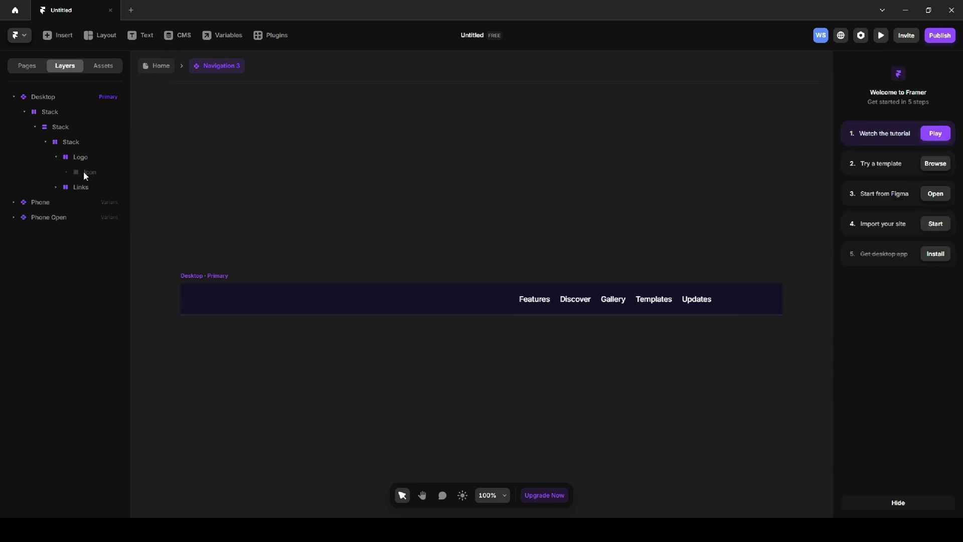
Place the signature logo in the Logo stack and delete the Gallery, Templates and Updates links from the Links stack.
click(80, 155)
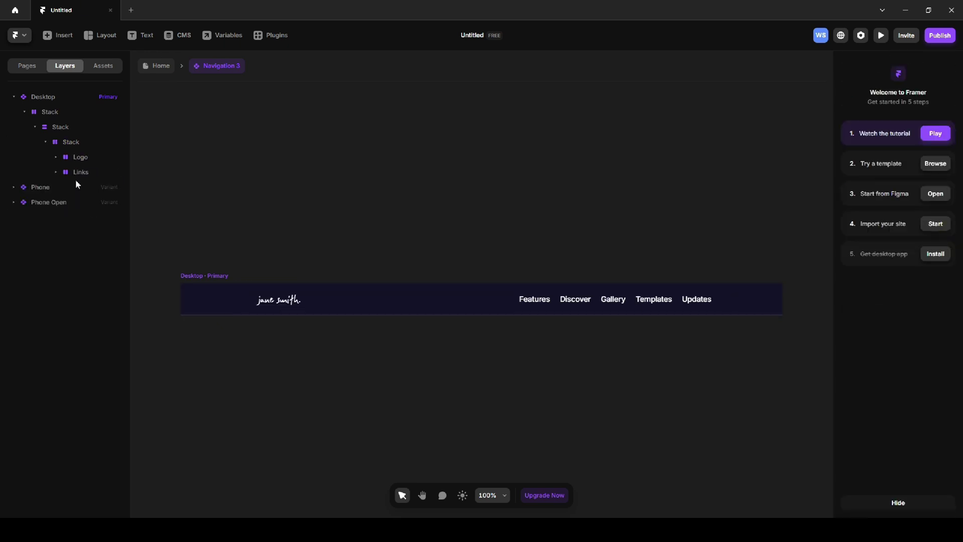
click(77, 175)
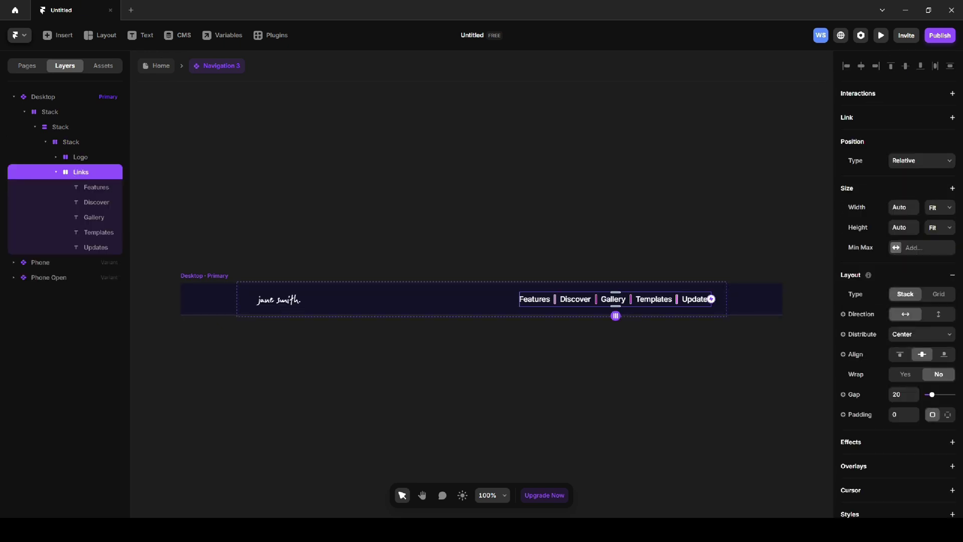
scroll(426, 308, up, 5)
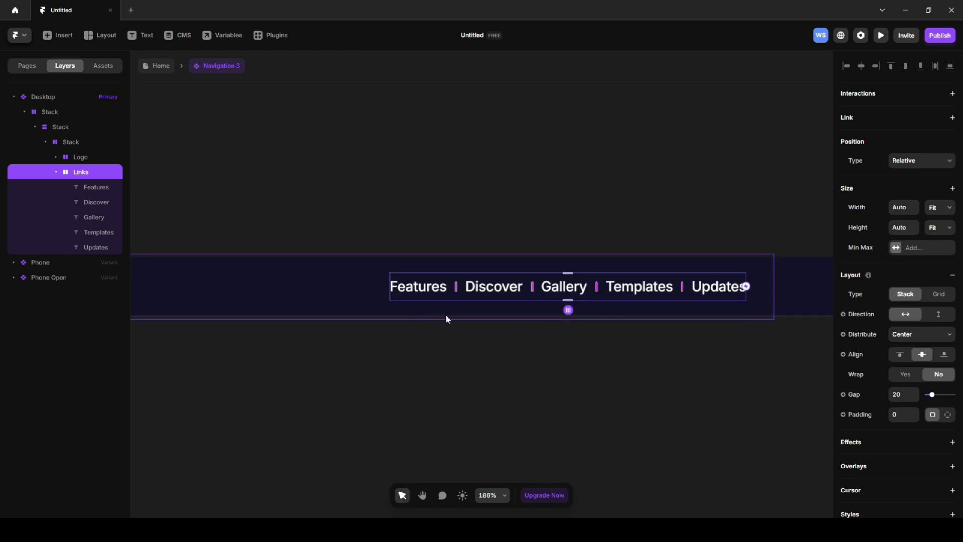
click(95, 247)
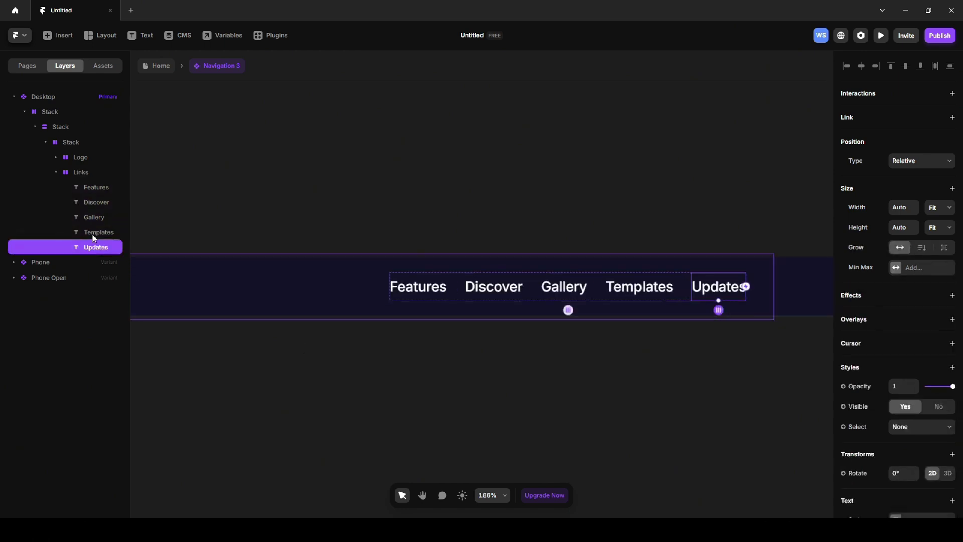
shift+click(92, 233)
shift+click(88, 218)
key(Delete)
click(644, 289)
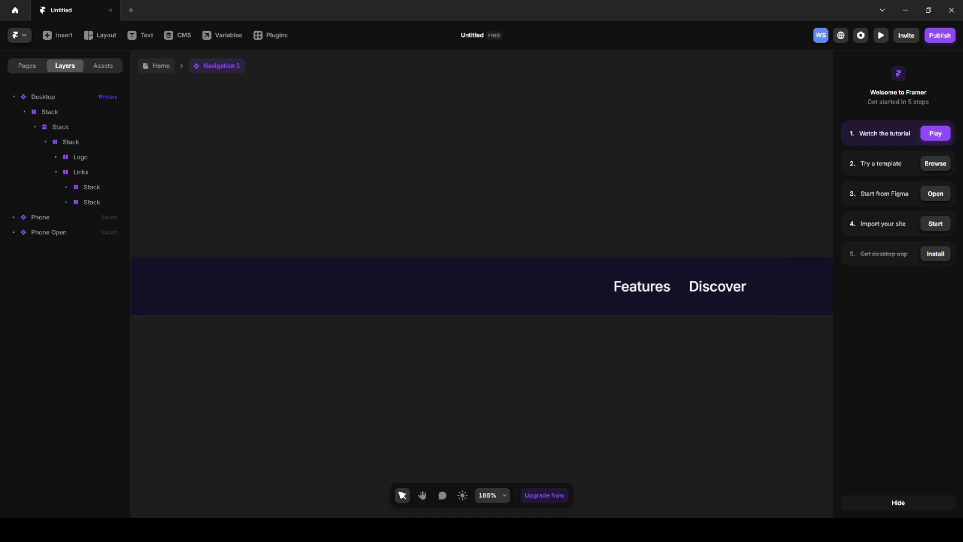
Draw a small frame of about 14 by 13 inside the navigation's Links stack.
key(shift+0)
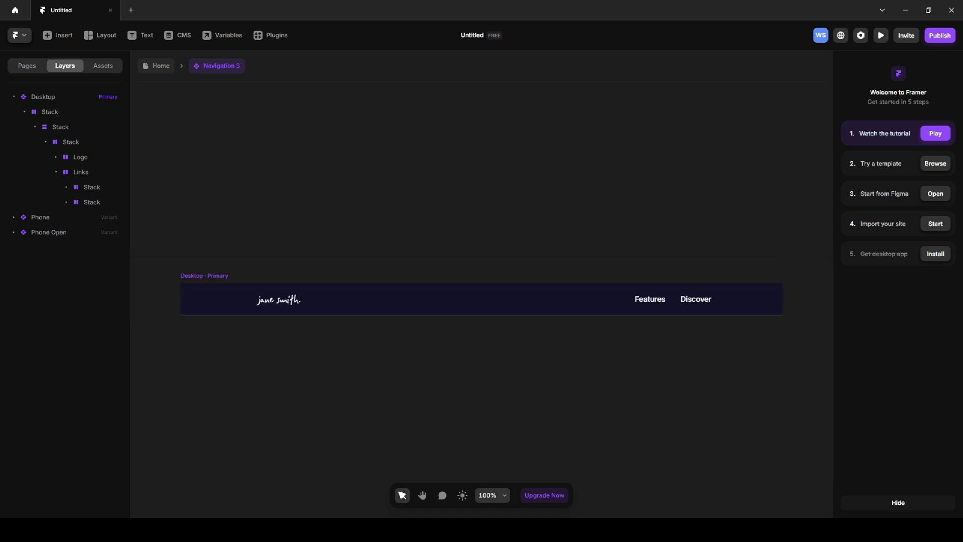
click(101, 35)
click(96, 65)
drag(623, 303, 630, 310)
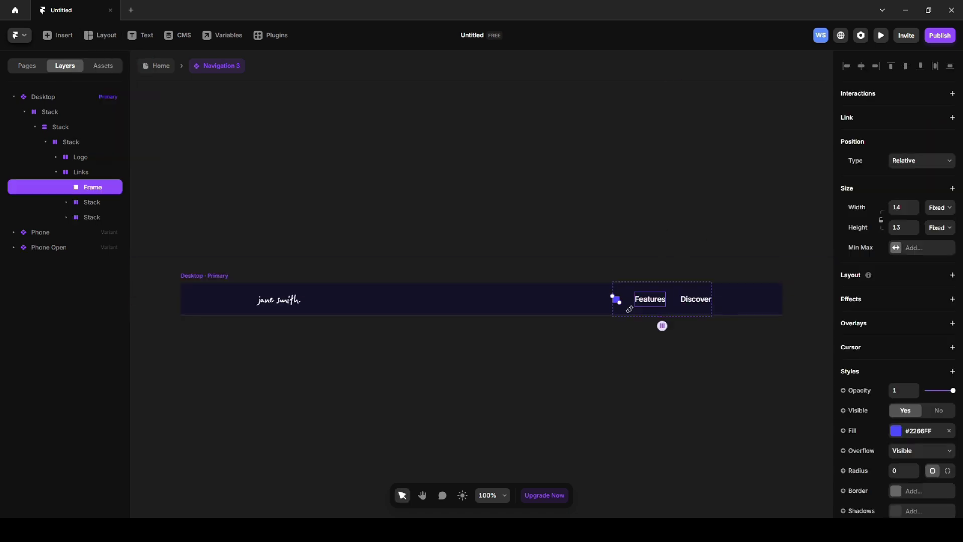
Convert the small frame in the navigation links into a new component named Button.
right_click(93, 232)
click(135, 311)
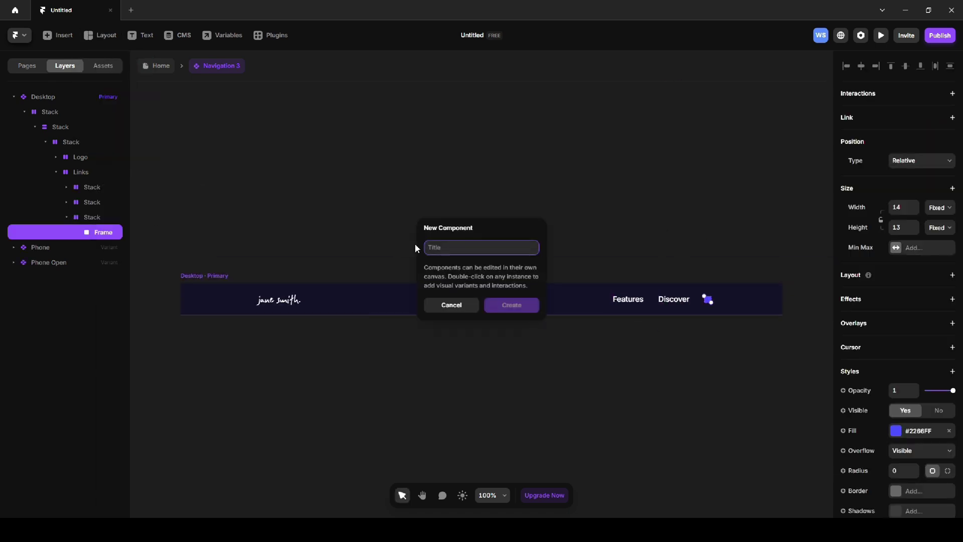
text(But)
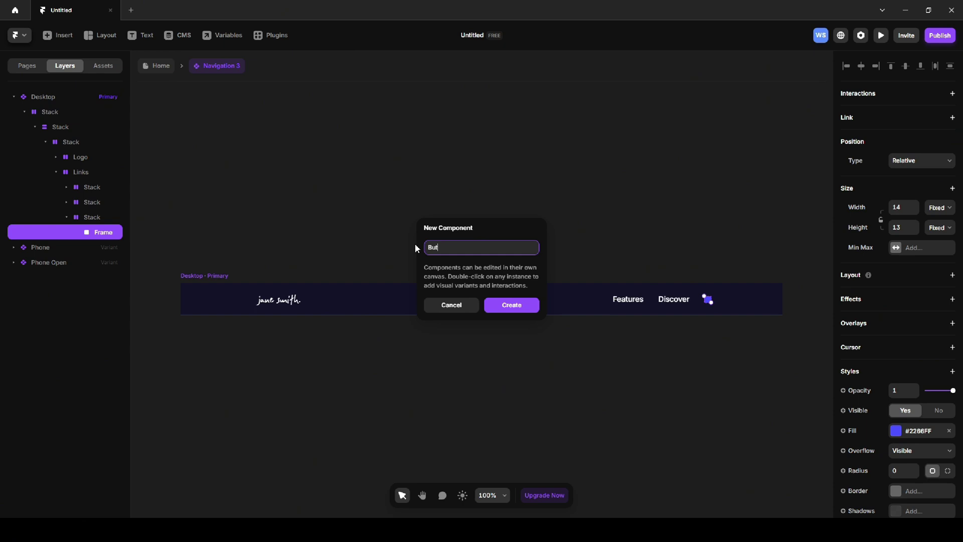
text(ton)
key(Return)
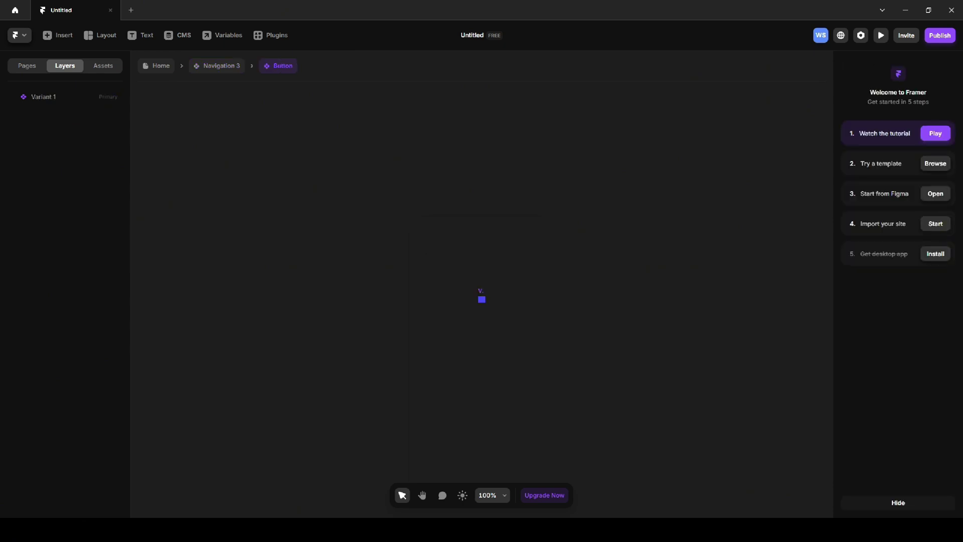
Enlarge the Button component's primary variant from a small square into a wide rectangle.
scroll(486, 300, up, 3)
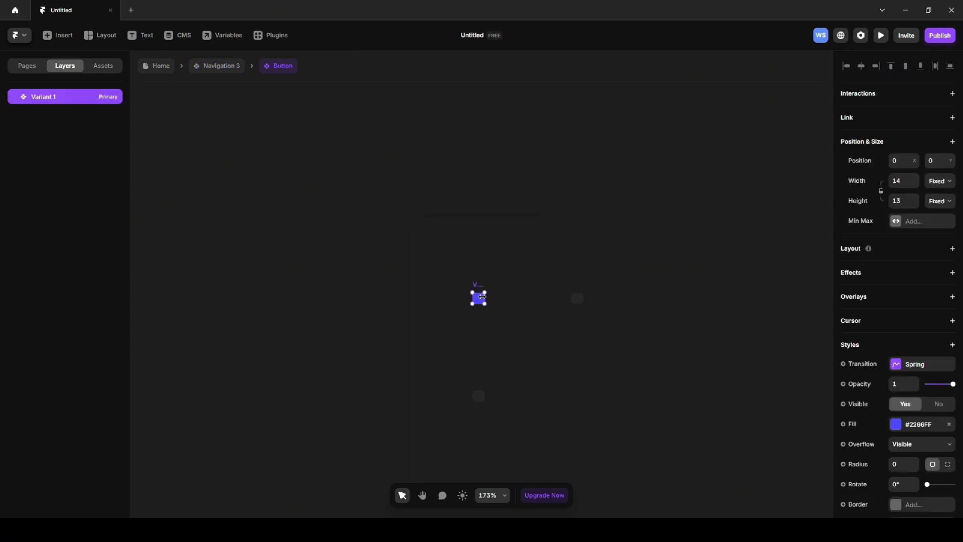
drag(484, 299, 544, 300)
drag(528, 304, 598, 311)
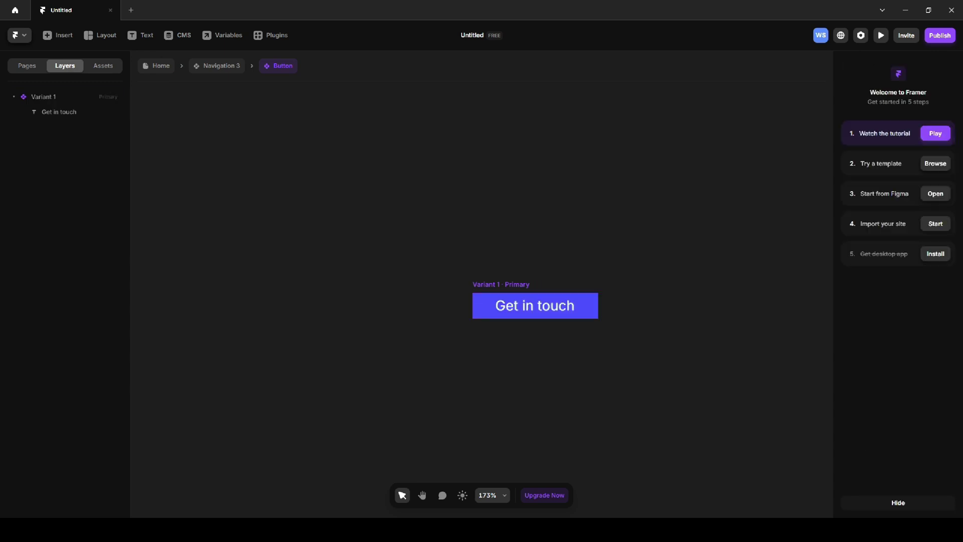
Round the Get in touch button with radius 100 and create a Card Border style with dark-mode color #40457D for its border.
click(533, 311)
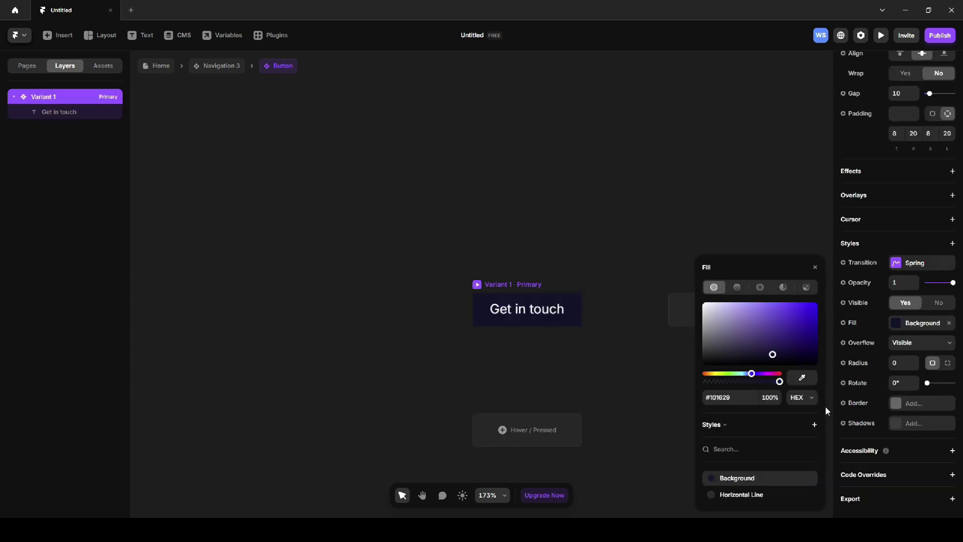
click(899, 367)
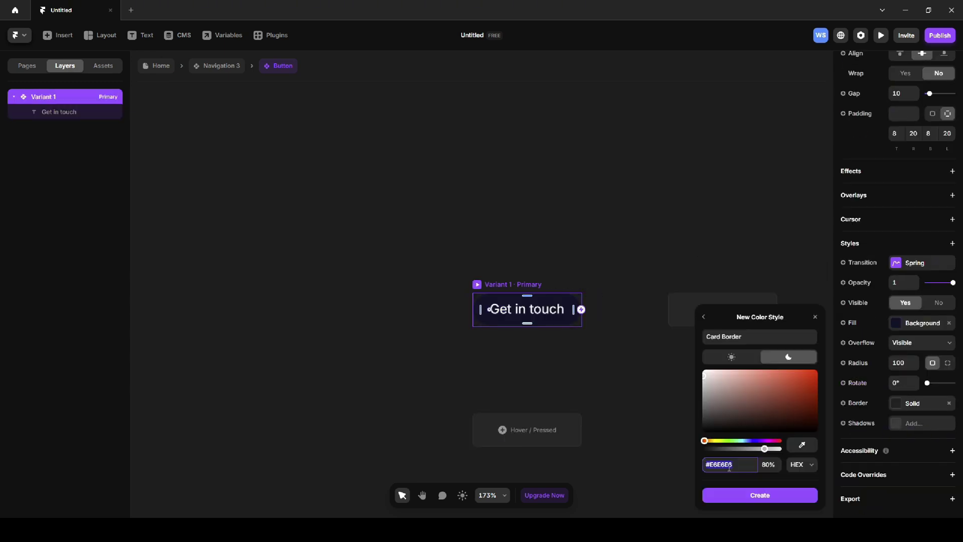
key(ctrl+v)
click(768, 463)
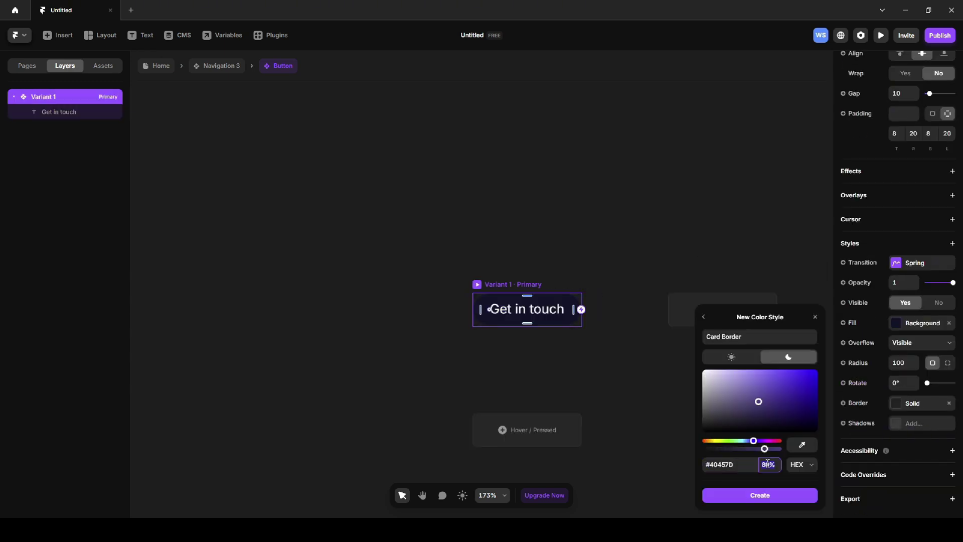
click(760, 495)
click(670, 455)
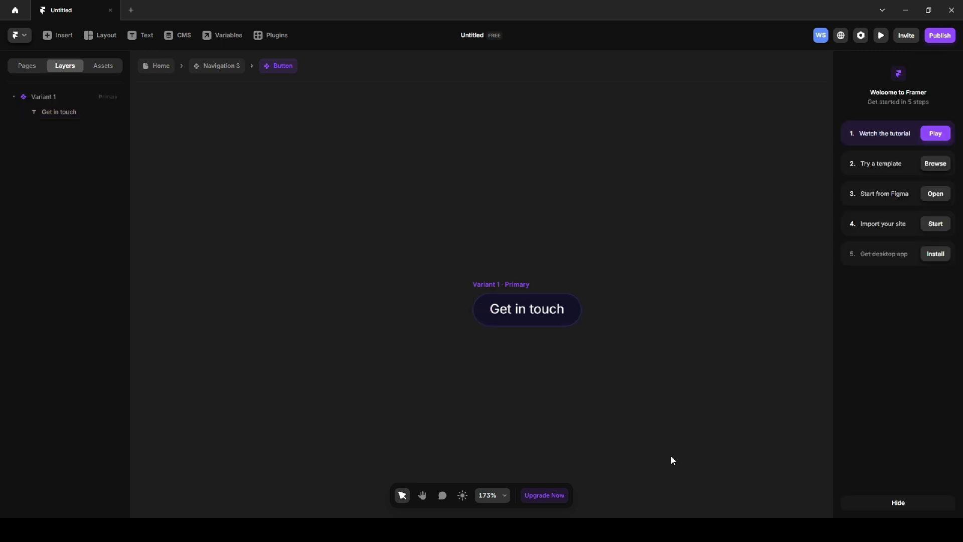
Add a hover variant of the Get in touch button and give it a lighter slate-blue fill style.
click(516, 292)
click(568, 432)
scroll(892, 301, down, 5)
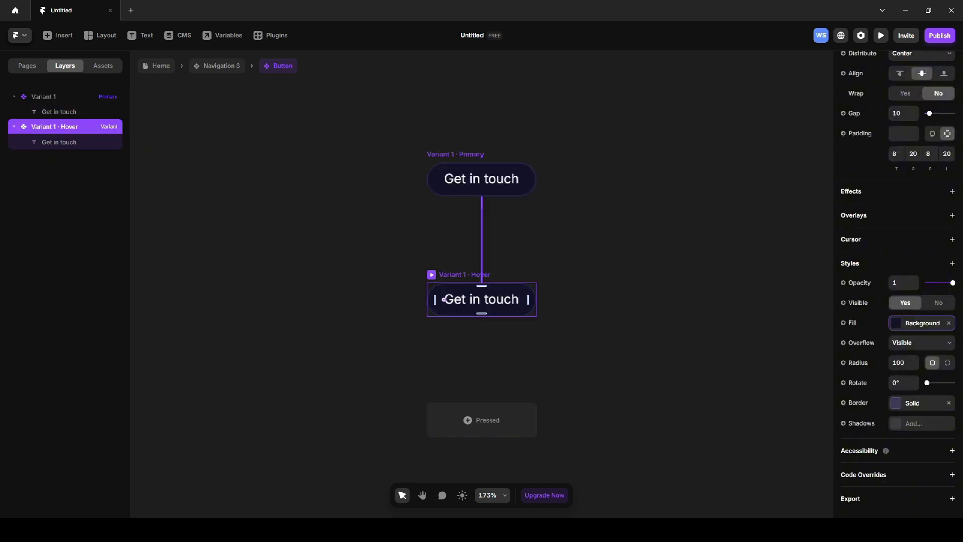
click(896, 322)
click(815, 407)
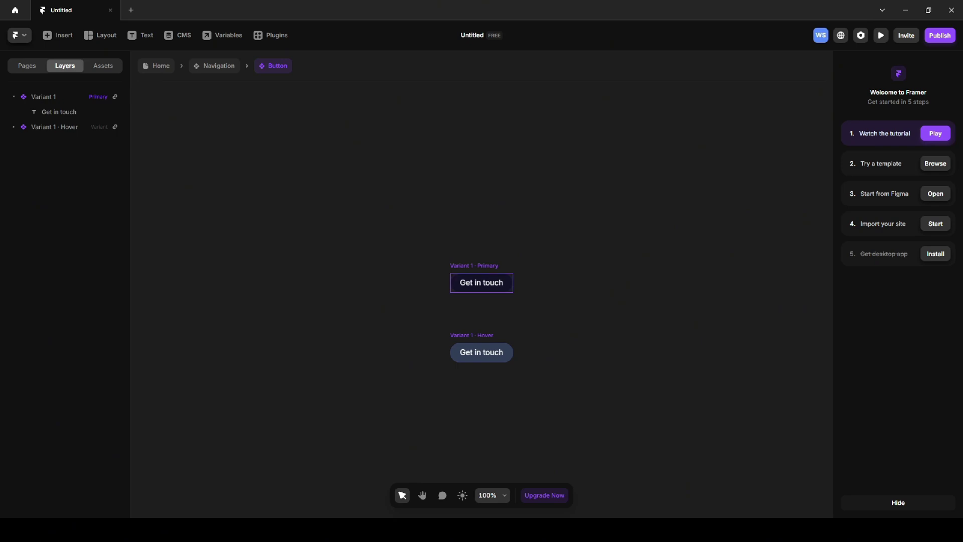
Add two button variants, Inactive with a muted look and Mobile with a bright blue fill and text size 20.
click(596, 283)
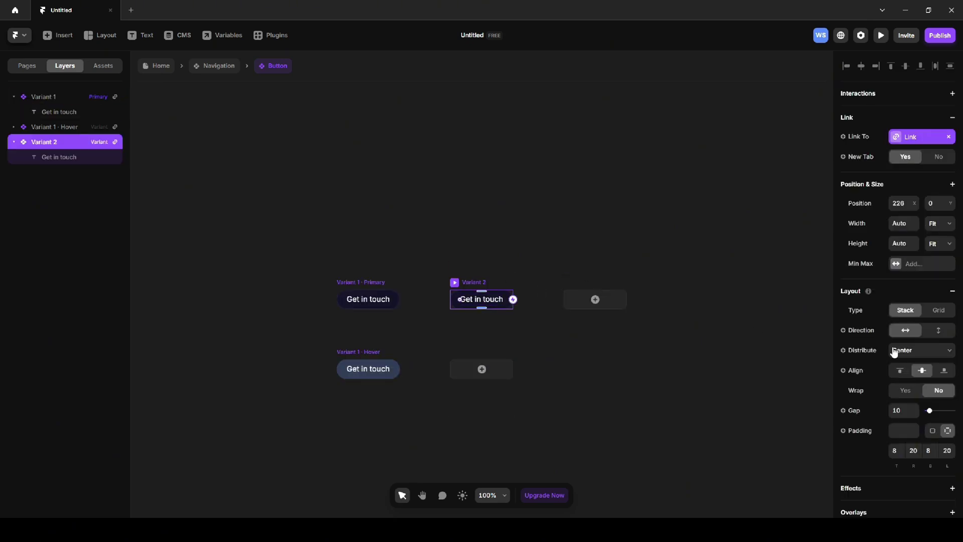
scroll(893, 348, down, 6)
click(595, 299)
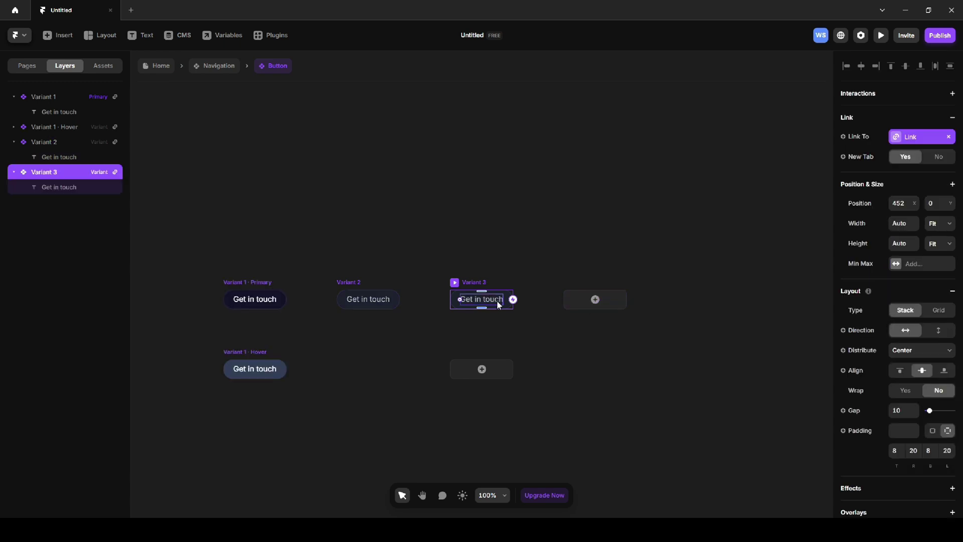
click(494, 301)
text(20)
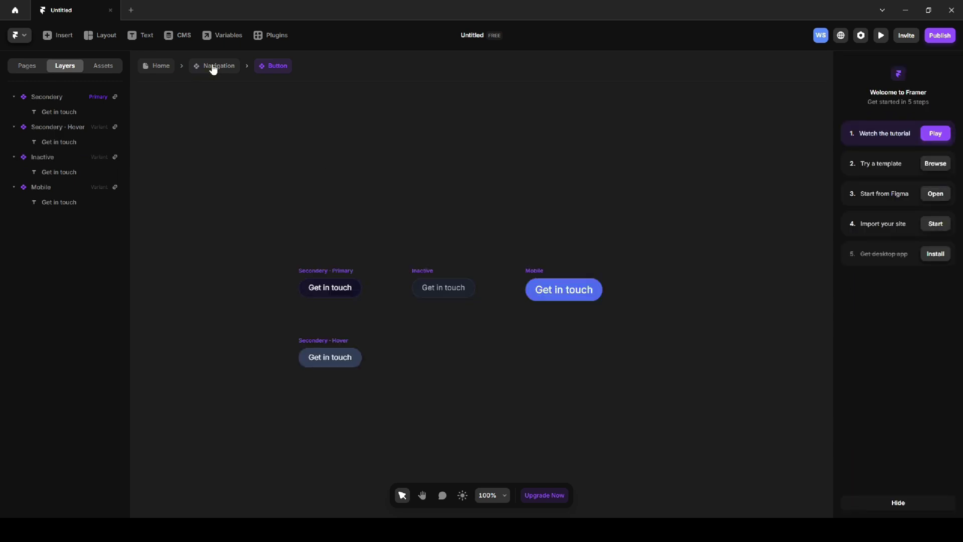
Return to the Navigation component, create a code component file titled Switch, and replace its template with the copied theme-toggle code.
click(213, 68)
click(534, 234)
click(101, 69)
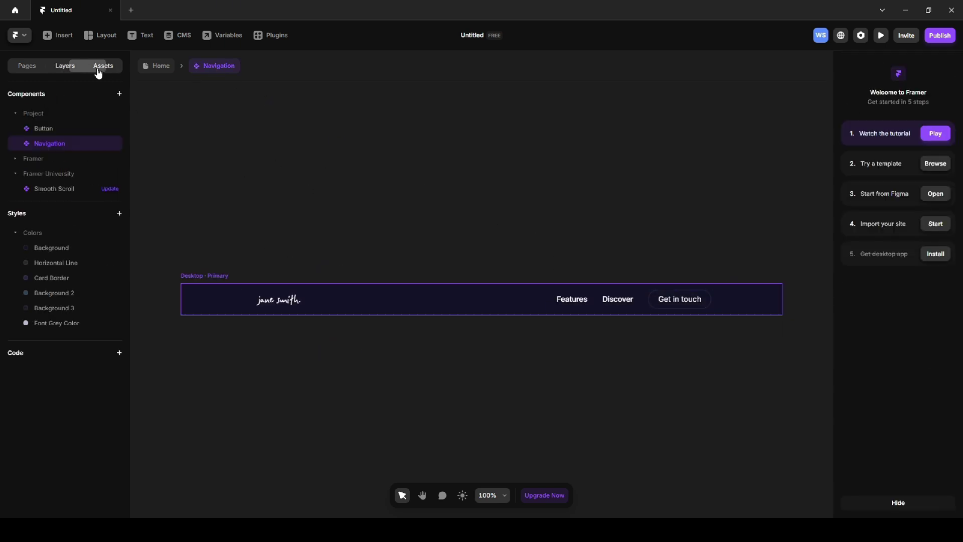
click(113, 355)
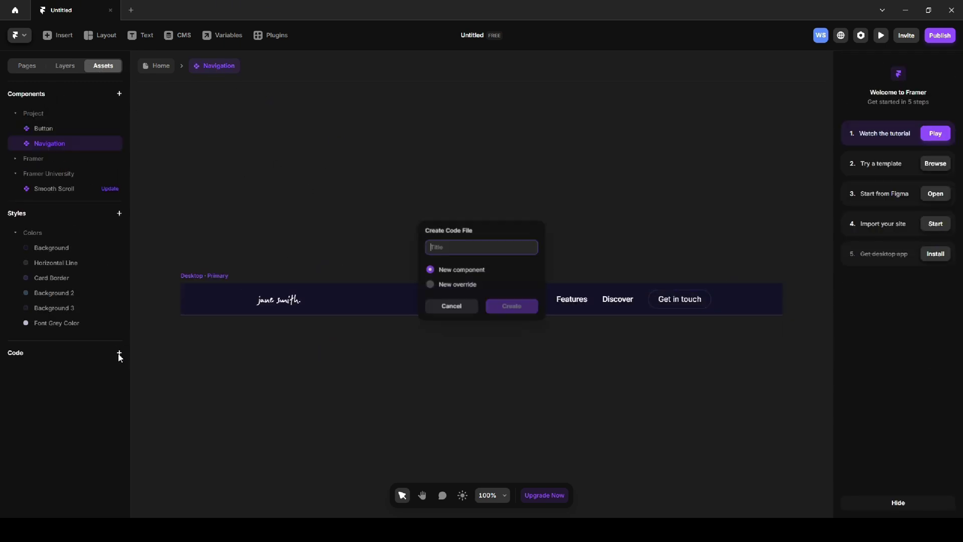
key(alt+Tab)
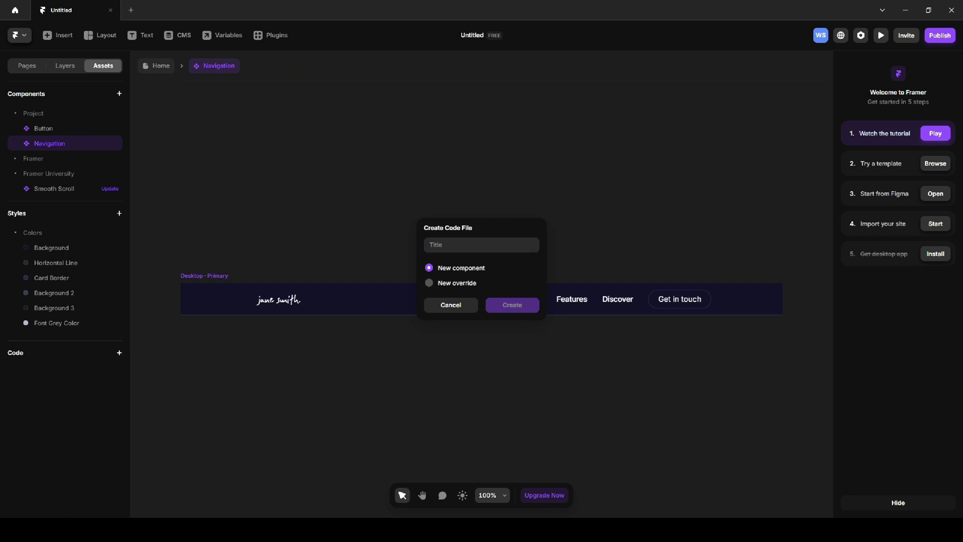
text(Switch)
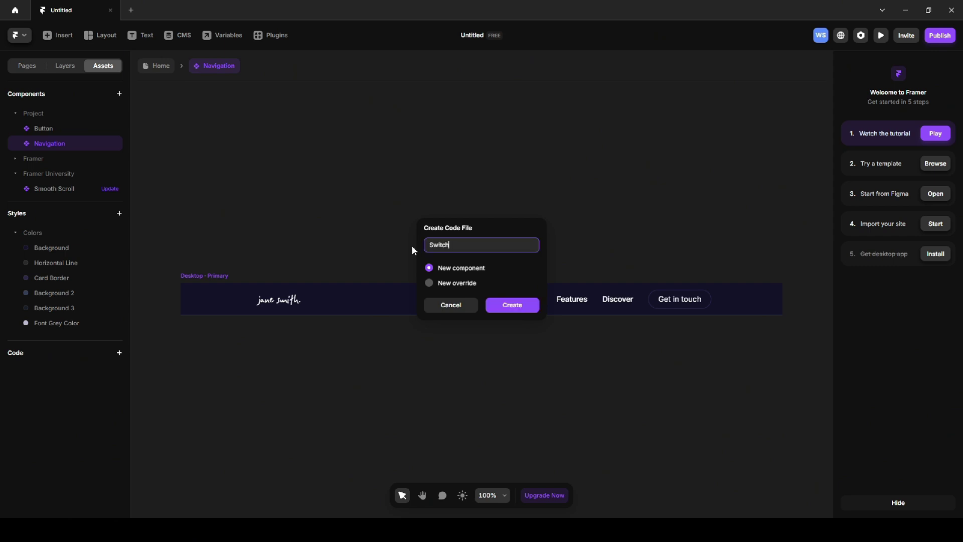
click(509, 305)
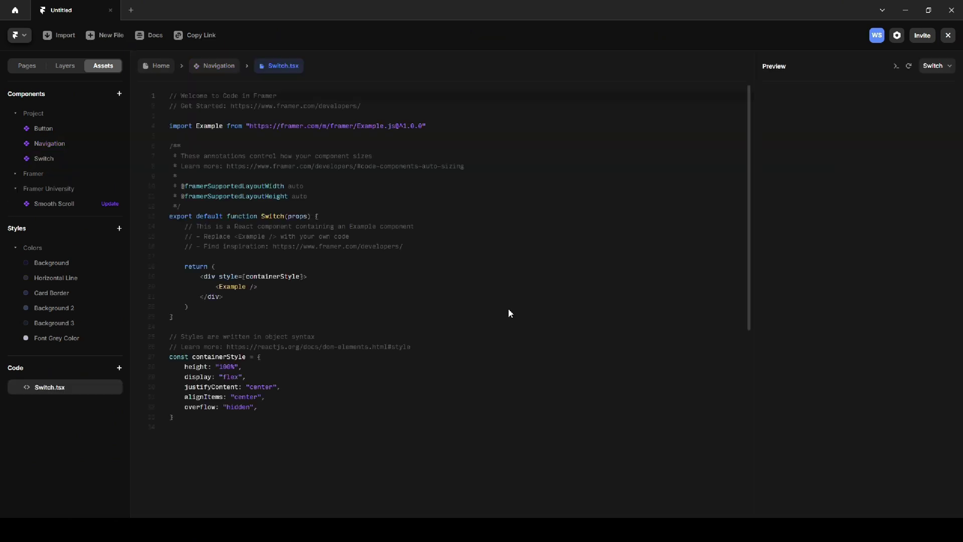
key(ctrl+a)
key(ctrl+v)
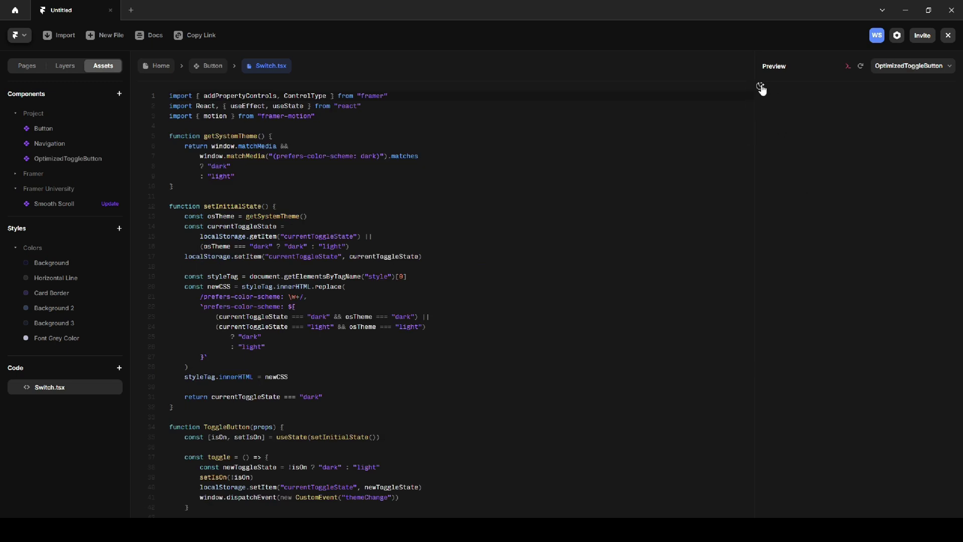
Place the theme toggle component in the Navigation's Links stack and reorder it before Features.
click(49, 143)
click(590, 303)
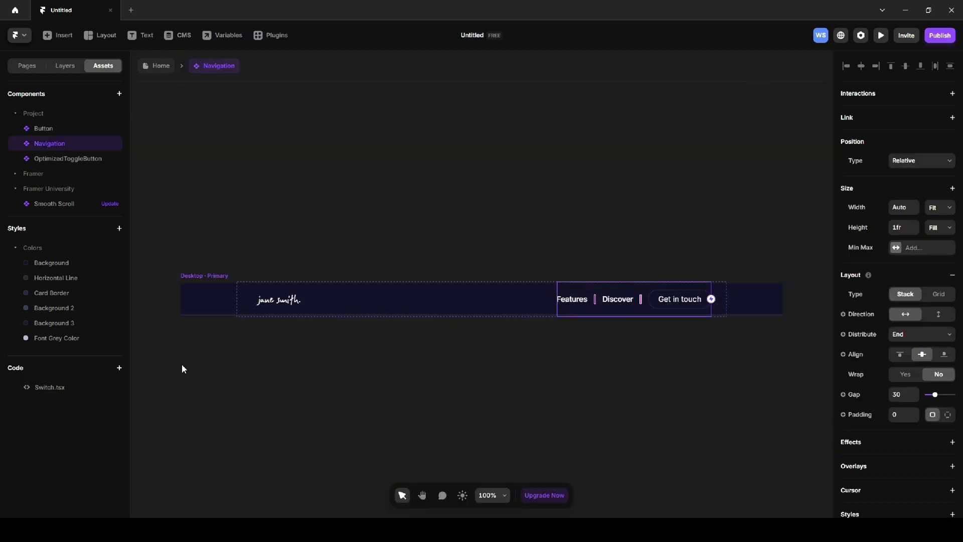
drag(50, 387, 582, 307)
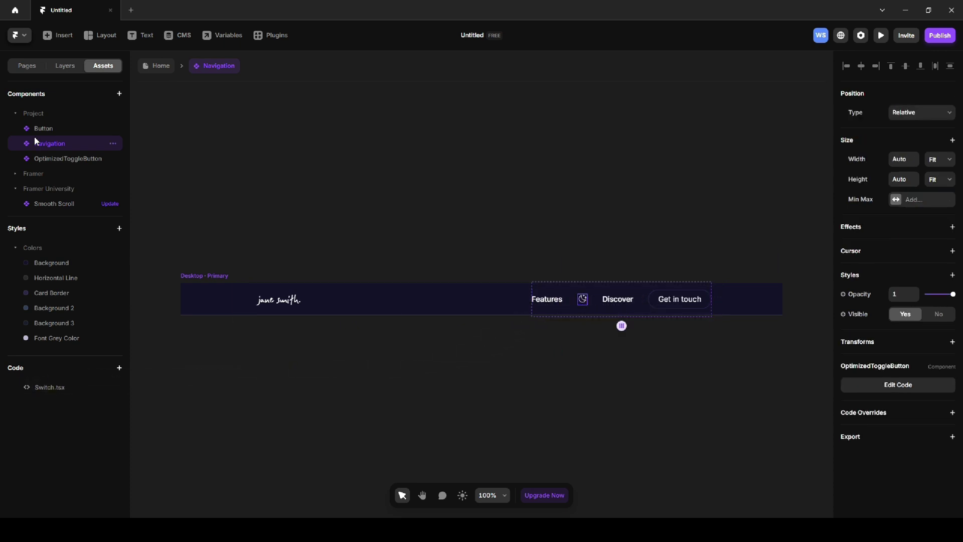
click(64, 66)
drag(86, 205, 82, 185)
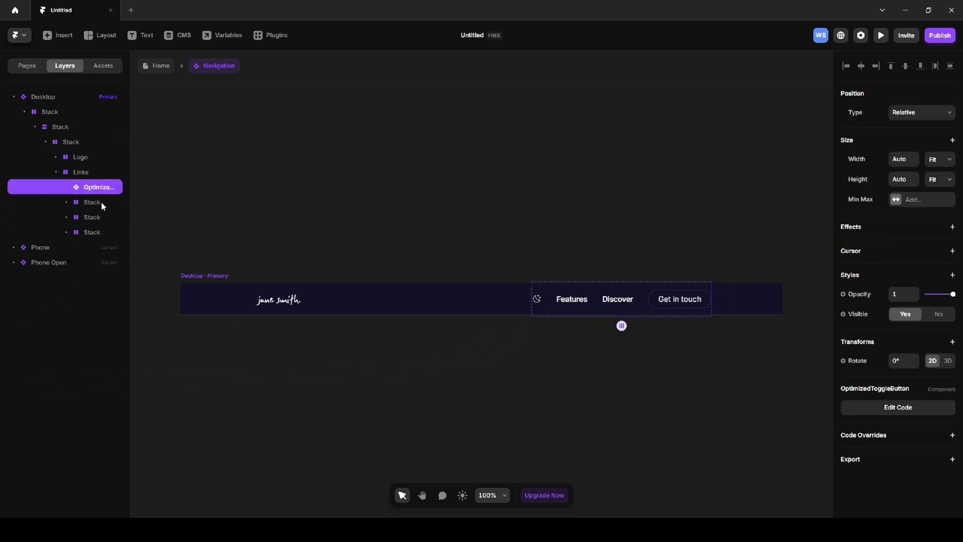
click(567, 409)
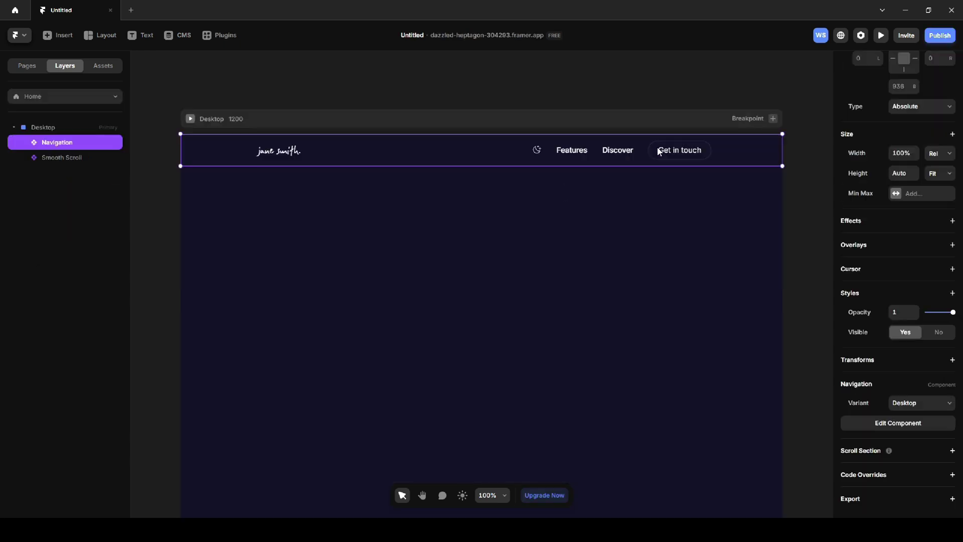
Draw a frame on the Home page, size it to 100% width and 75% height, remove its fill, and make it a stack.
key(f)
drag(275, 254, 578, 408)
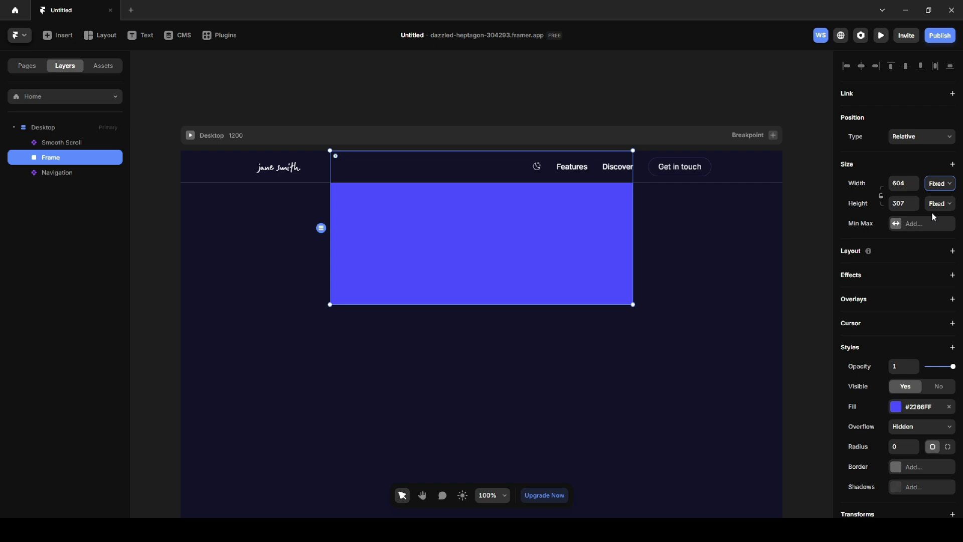
click(933, 184)
click(934, 203)
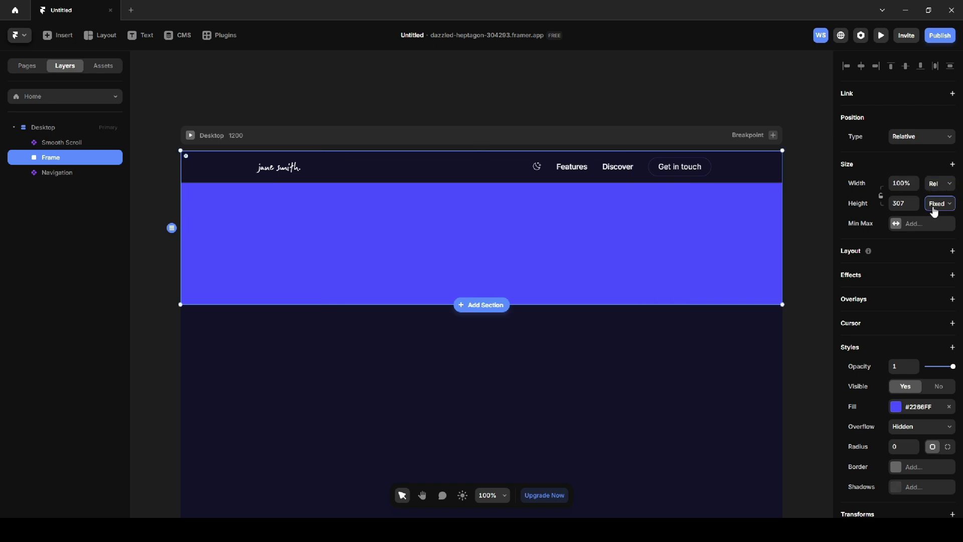
click(904, 207)
text(75)
key(Return)
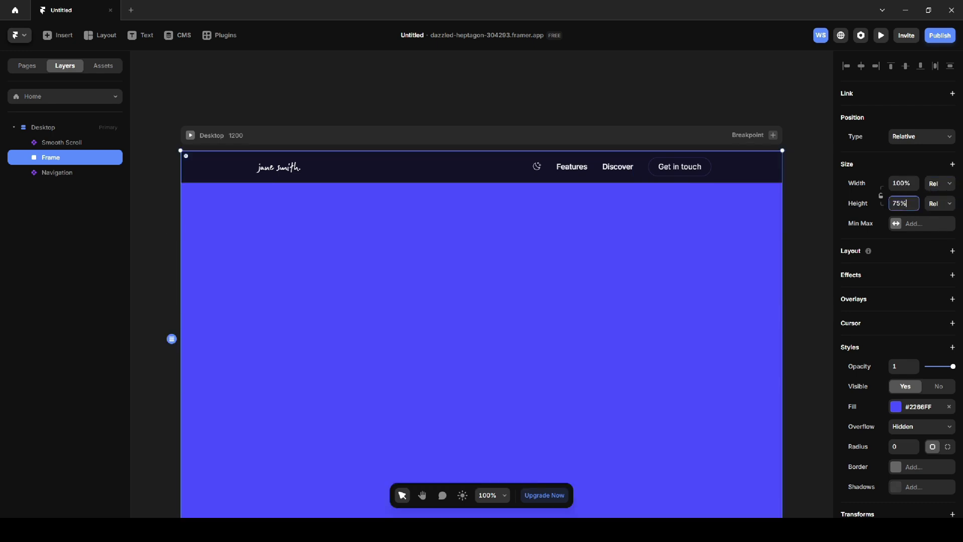
click(949, 406)
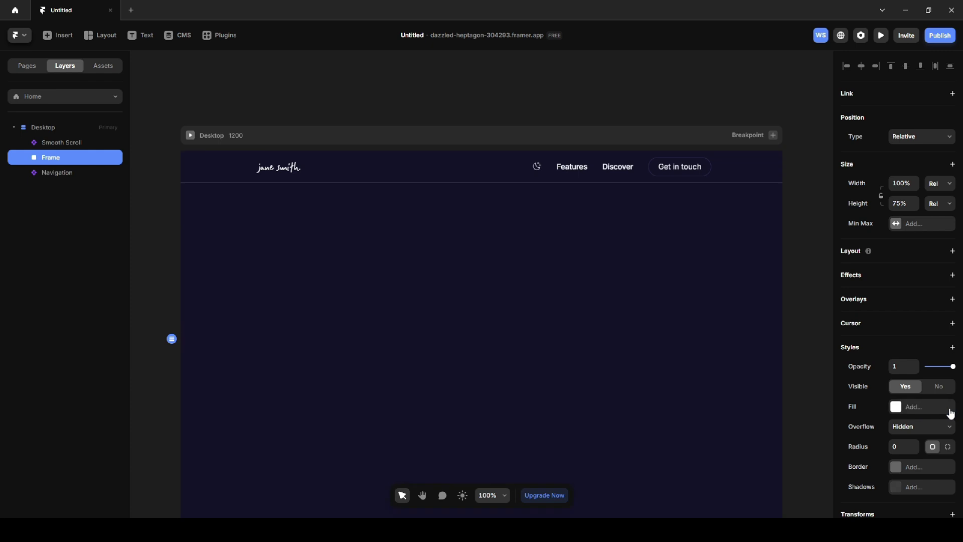
click(952, 250)
Draw a frame about 439 by 284 inside the new stack and name it blue.
click(100, 37)
click(107, 68)
drag(322, 263, 542, 406)
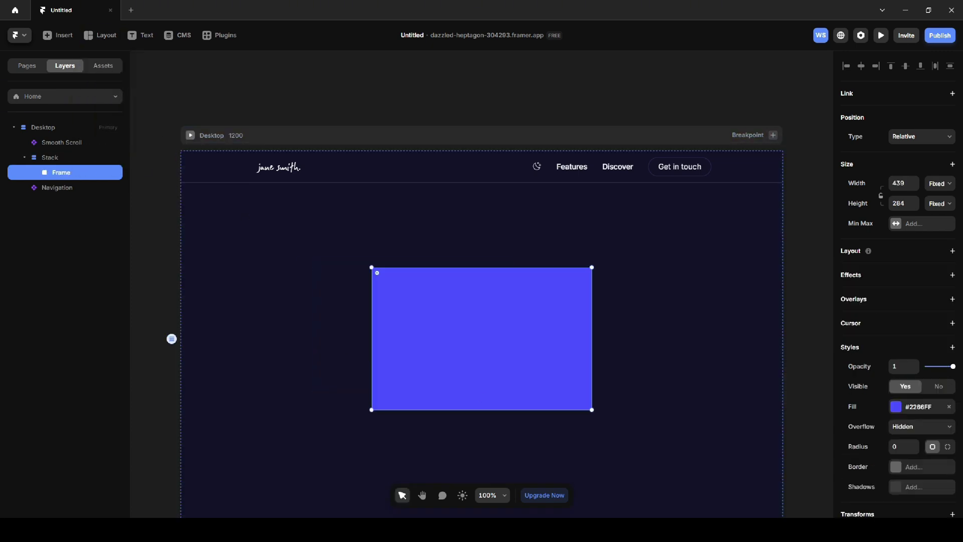
double_click(61, 173)
text(blue)
click(471, 321)
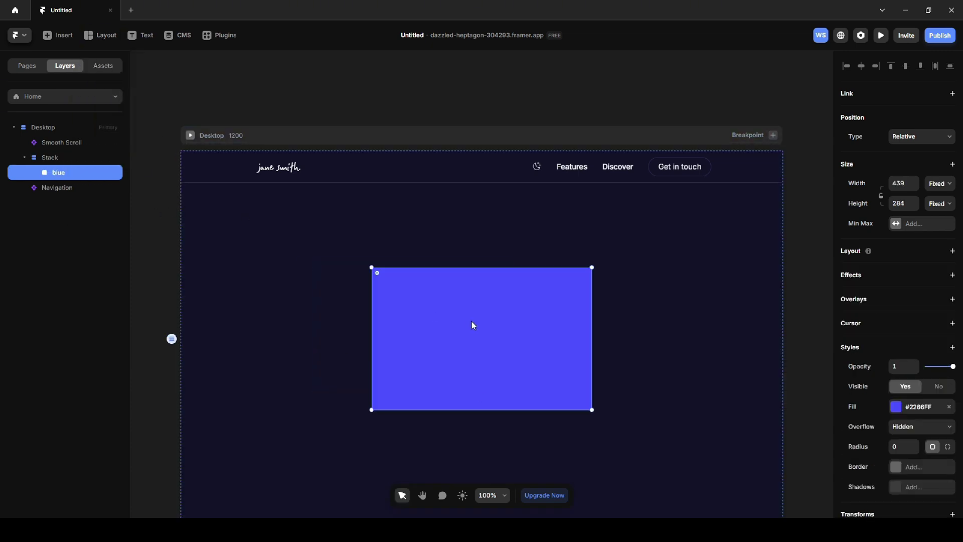
Fill the blue frame with a radial gradient from #1B7CF2 at 12% to #002479 at 0% and stretch it into a circle.
click(904, 409)
click(759, 216)
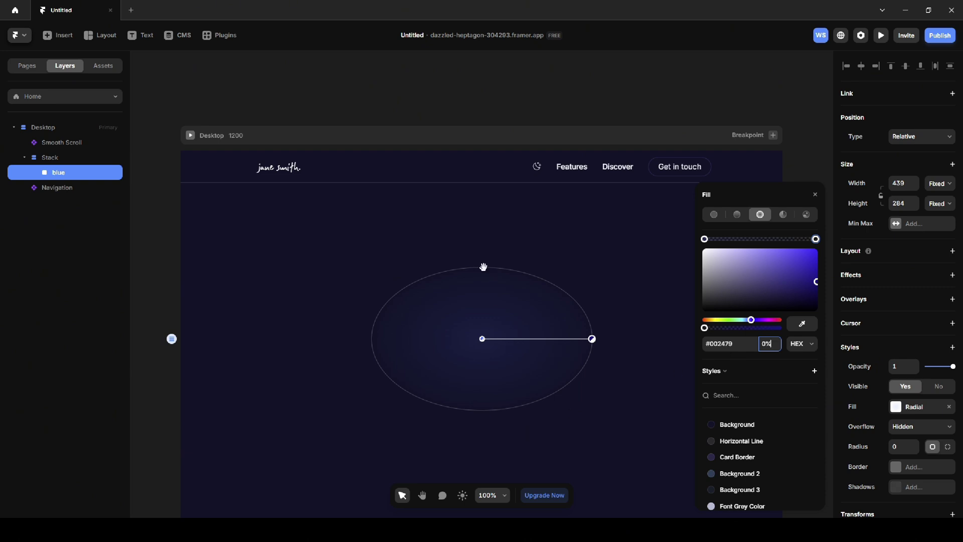
drag(483, 266, 482, 232)
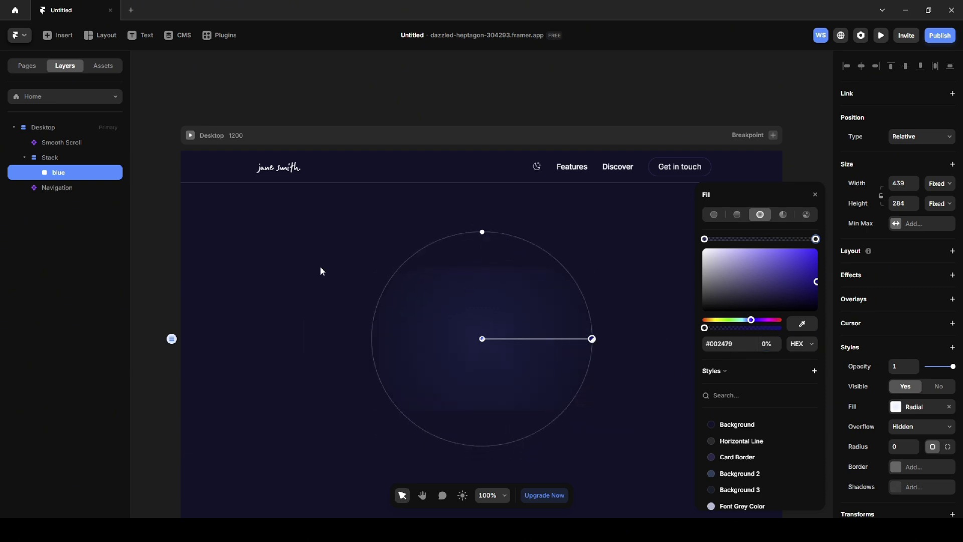
Set the blue frame's width and height to 100% relative so it covers its parent stack.
click(939, 264)
key(Return)
click(938, 204)
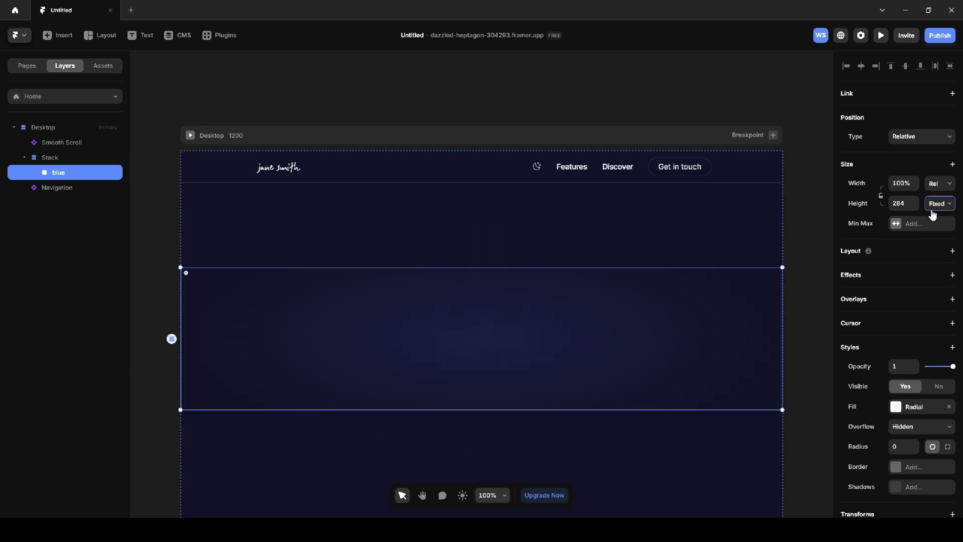
click(931, 219)
click(899, 203)
text(100)
key(Return)
Shift the blue frame's radial gradient toward the page's right side and restore its circular shape.
click(896, 407)
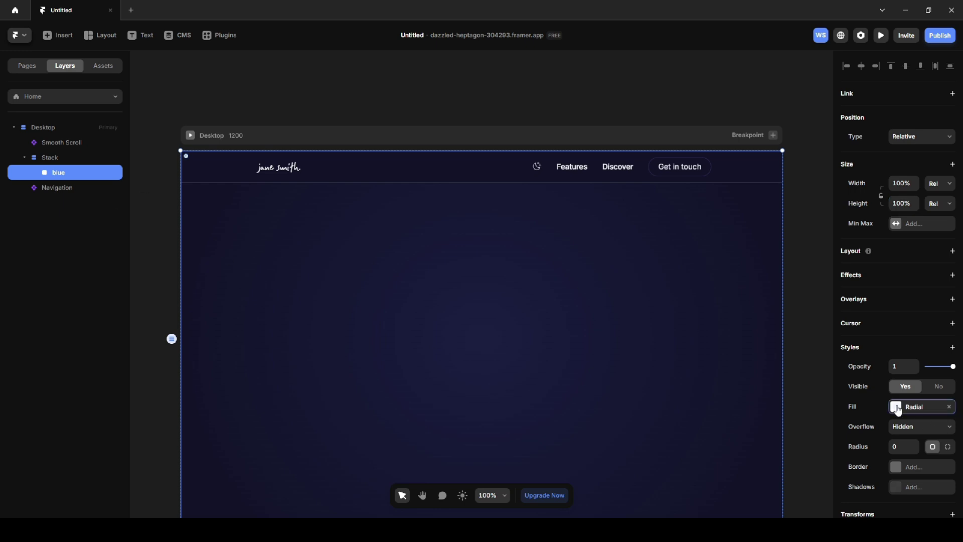
scroll(284, 326, down, 4)
drag(394, 174, 386, 262)
drag(394, 333, 464, 328)
drag(465, 258, 464, 221)
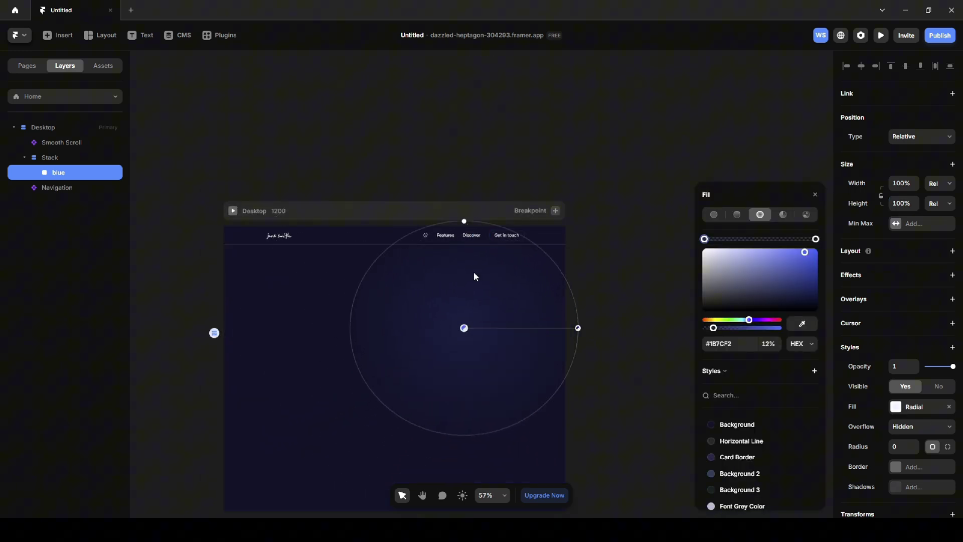
mouse_move(464, 327)
mouse_down()
mouse_move(440, 338)
mouse_move(453, 338)
mouse_up()
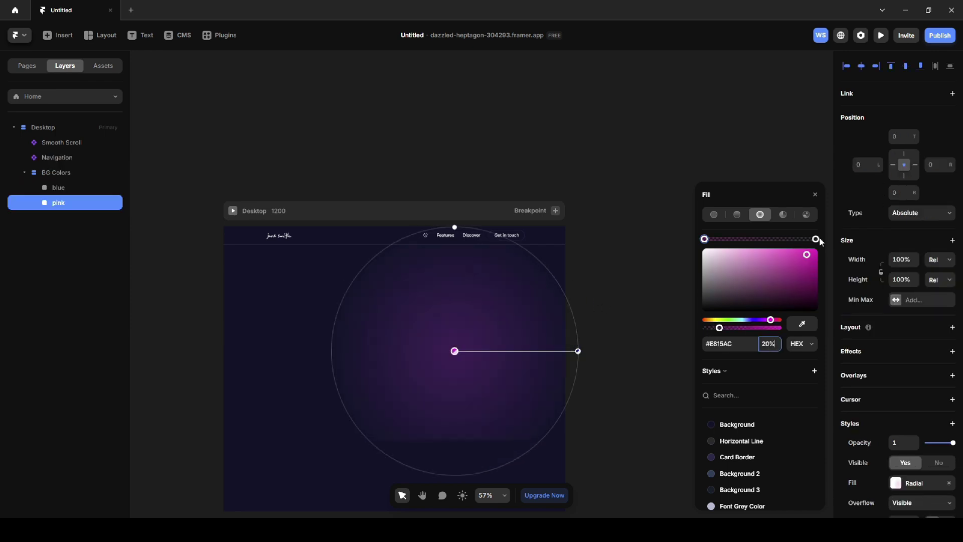
Set the pink layer's outer gradient stop to #ABABAB at 0% and move its glow to the page's lower left.
click(816, 239)
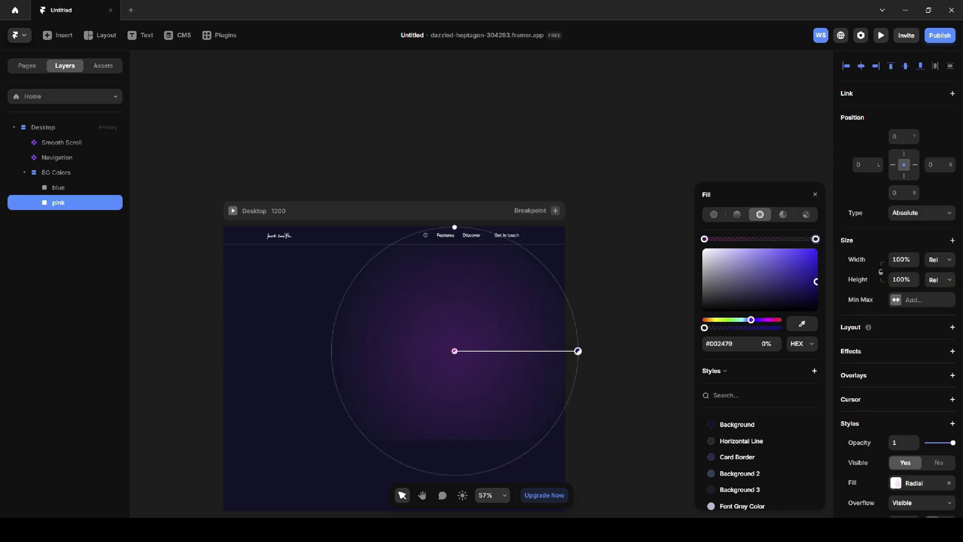
double_click(730, 345)
text(ABABAB)
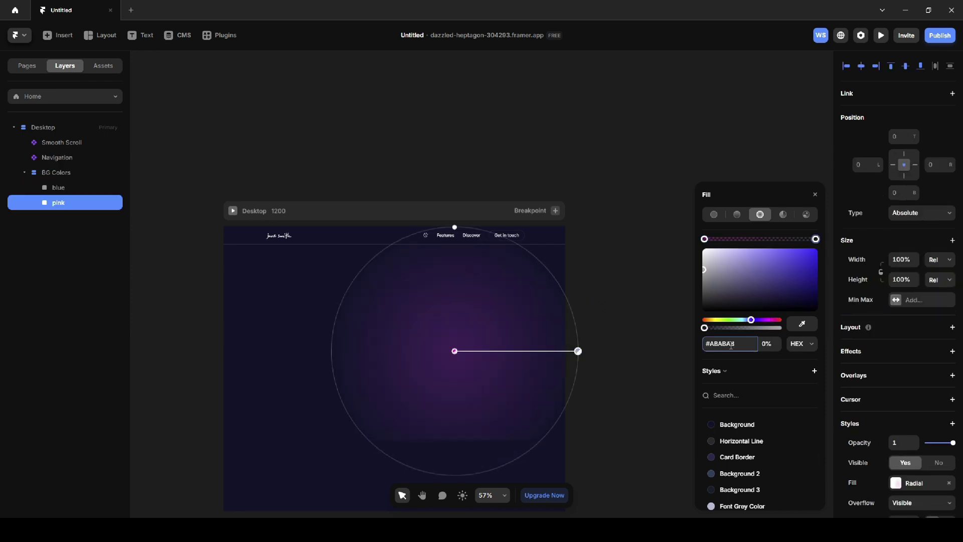
drag(467, 360, 319, 383)
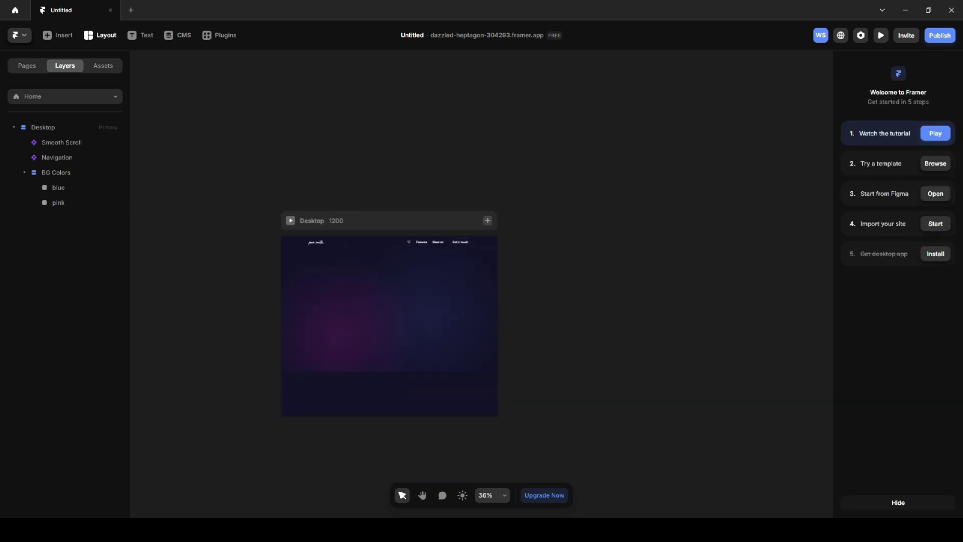
Add an unfilled vertical stack filling the Desktop page with max width 976, gap 48, and 144 top and bottom padding.
click(100, 35)
click(100, 63)
click(372, 390)
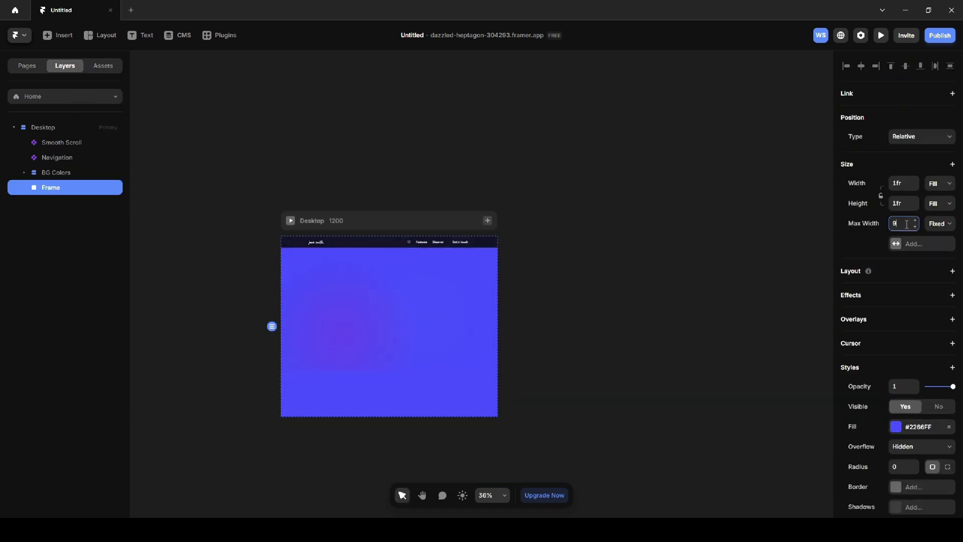
text(976)
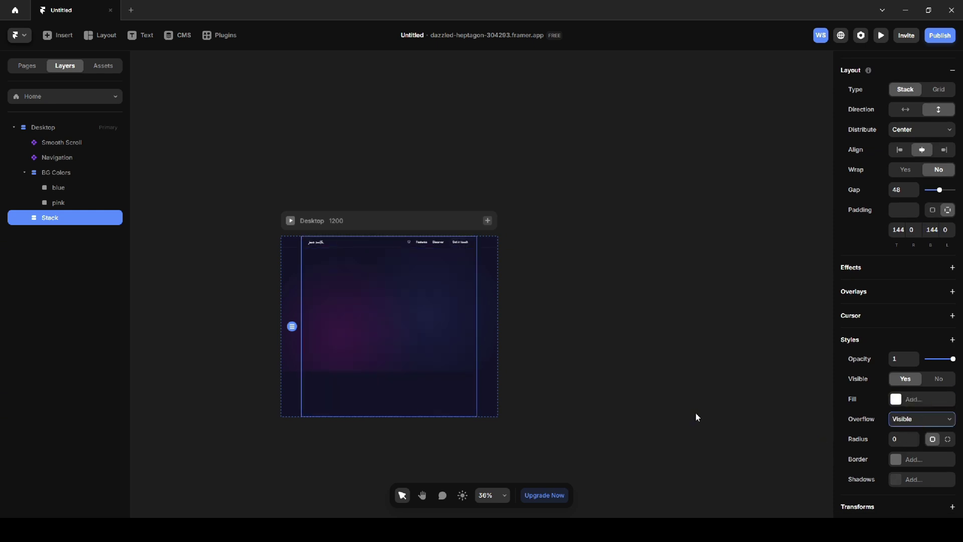
Reshape the blue and pink radial gradients back into circles and move both glows higher on the page.
click(444, 223)
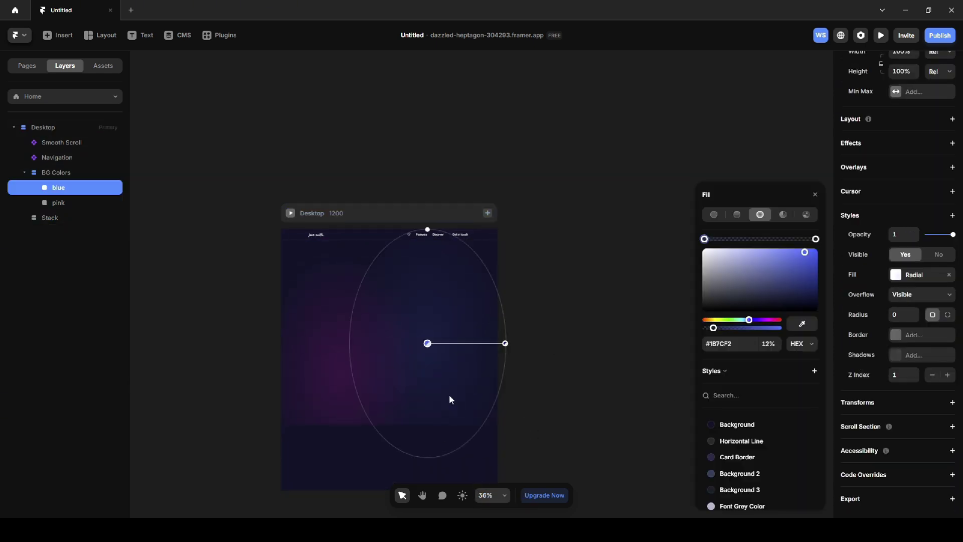
drag(427, 229, 427, 263)
drag(429, 343, 432, 313)
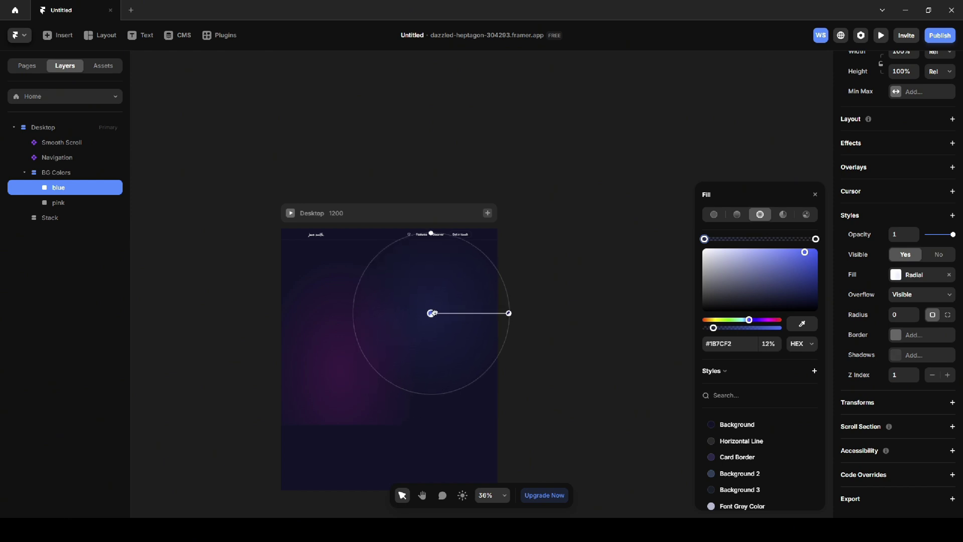
click(348, 372)
drag(339, 262, 340, 292)
drag(341, 371, 341, 336)
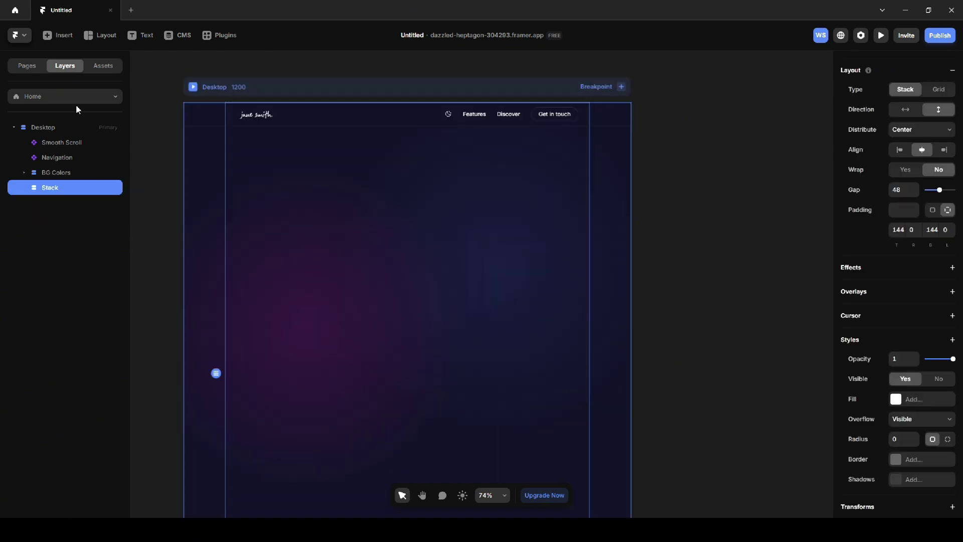
Insert a Headline stack inside the content stack and set its width to 976.
click(101, 35)
click(106, 62)
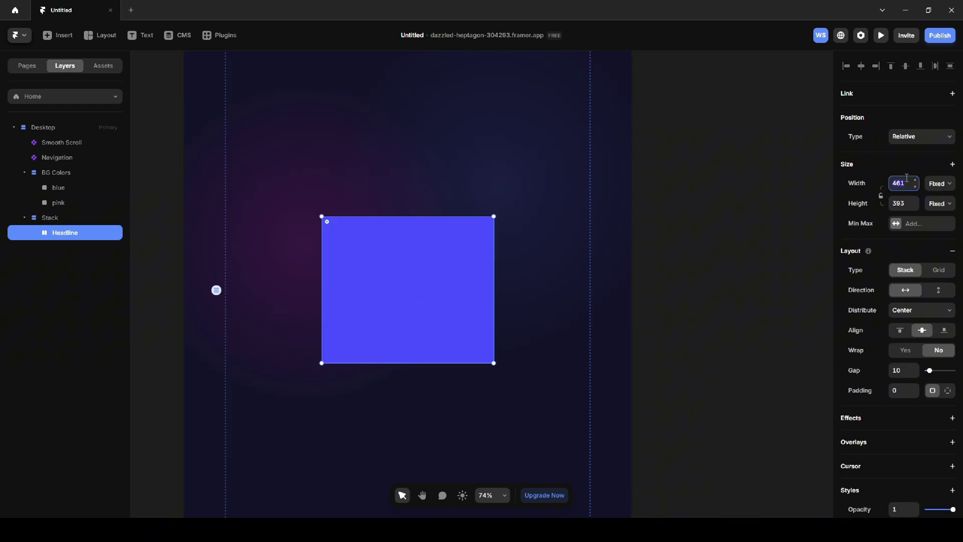
click(902, 183)
text(976)
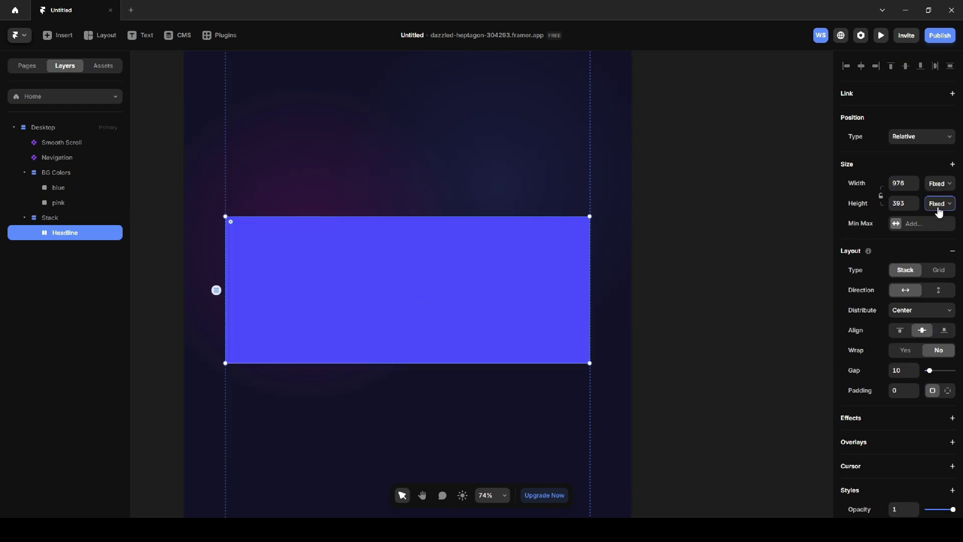
Clear the Headline stack's fill, add a "Work" text inside it and color the text #E5487A.
scroll(939, 211, down, 5)
click(950, 349)
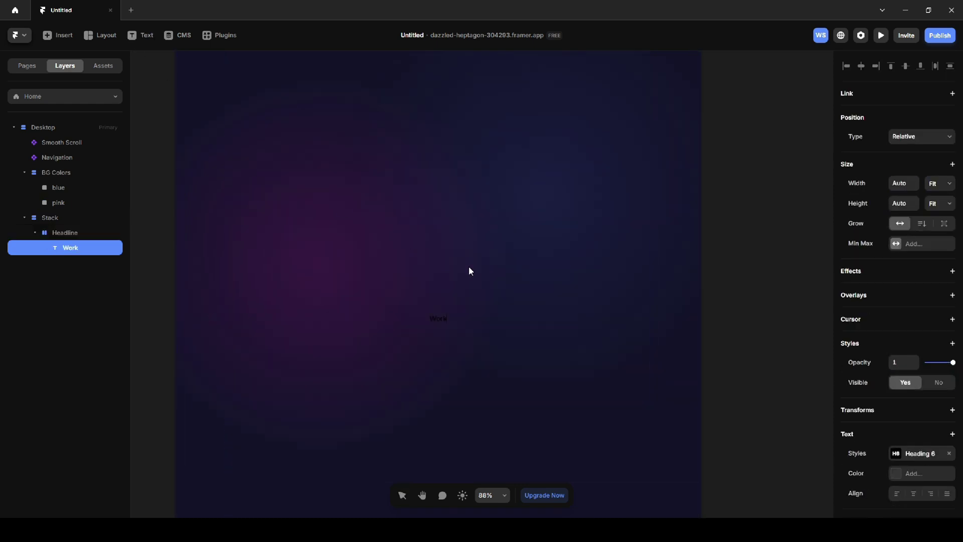
click(920, 382)
key(Escape)
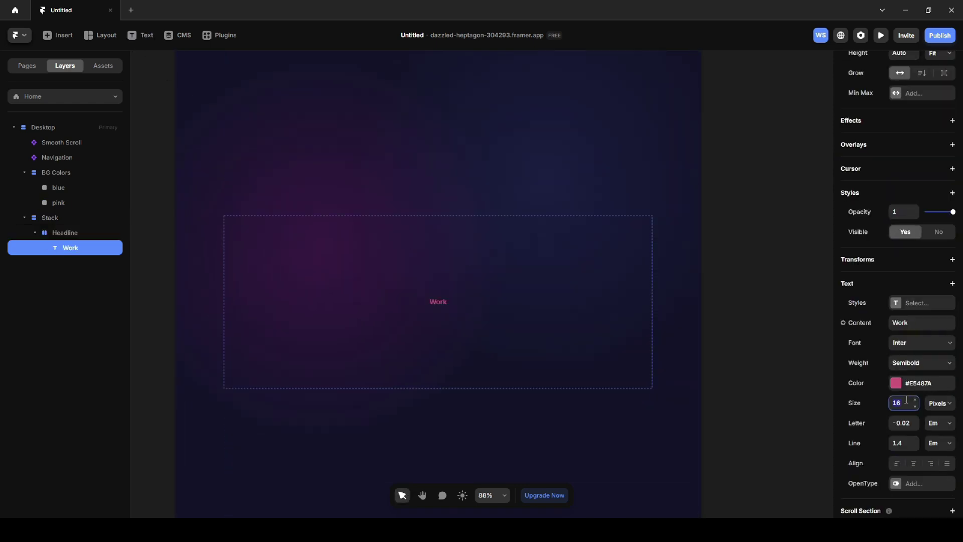
Wrap the Work text in a stack and duplicate it as a 96 px "Think. Design. Simplify. Repeat." headline with -2.5 px letter spacing.
right_click(66, 249)
click(105, 488)
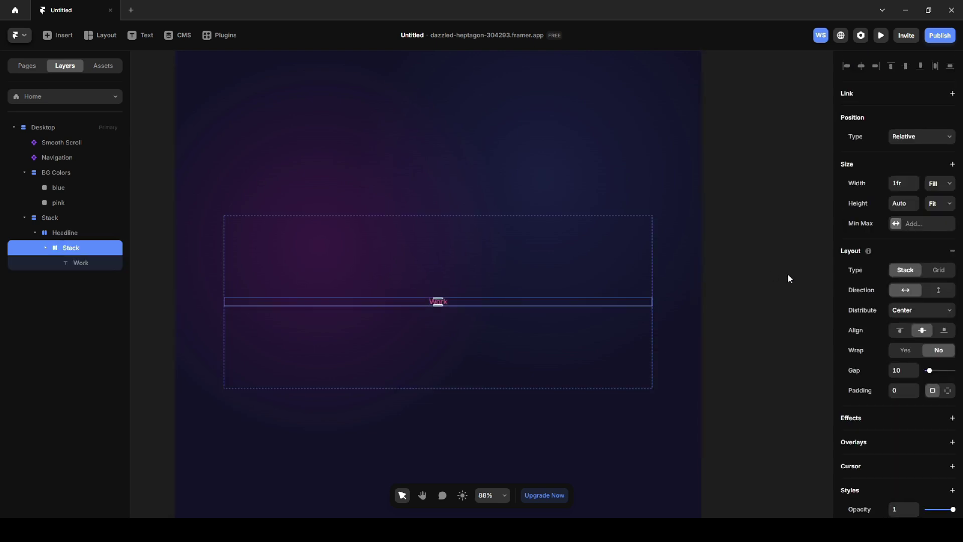
click(80, 263)
key(ctrl+d)
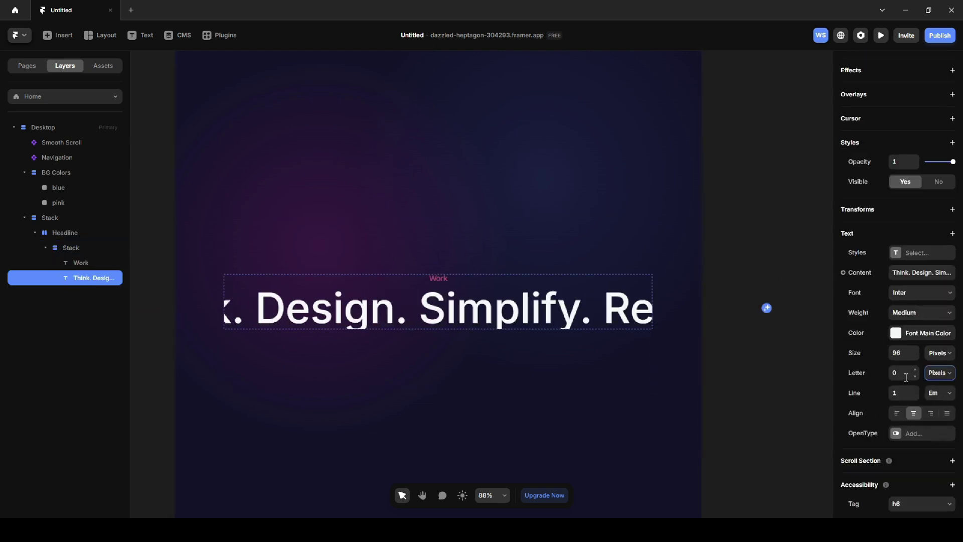
click(897, 372)
text(-2.5)
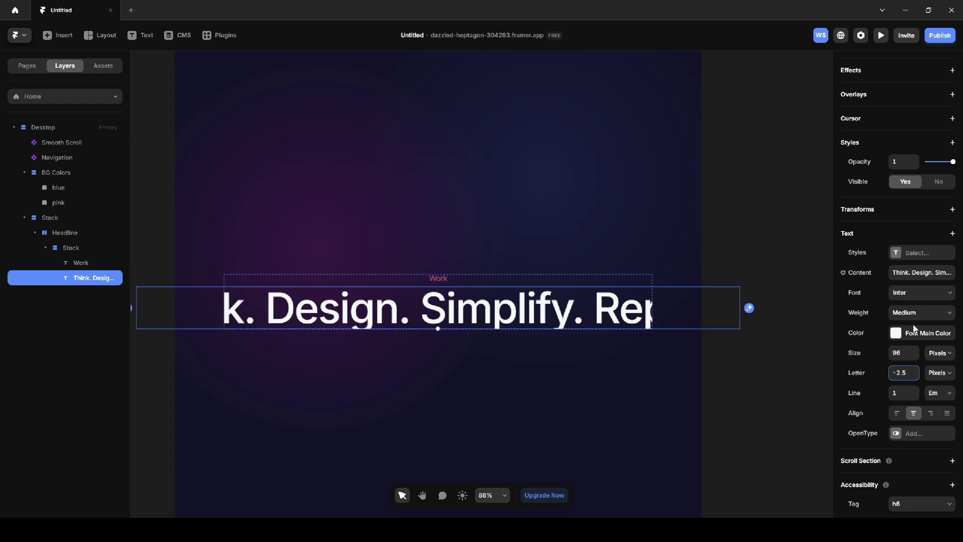
Wrap the introduction text in its own stack and style the text in Font Grey Color, Light weight, size 22.
right_click(71, 261)
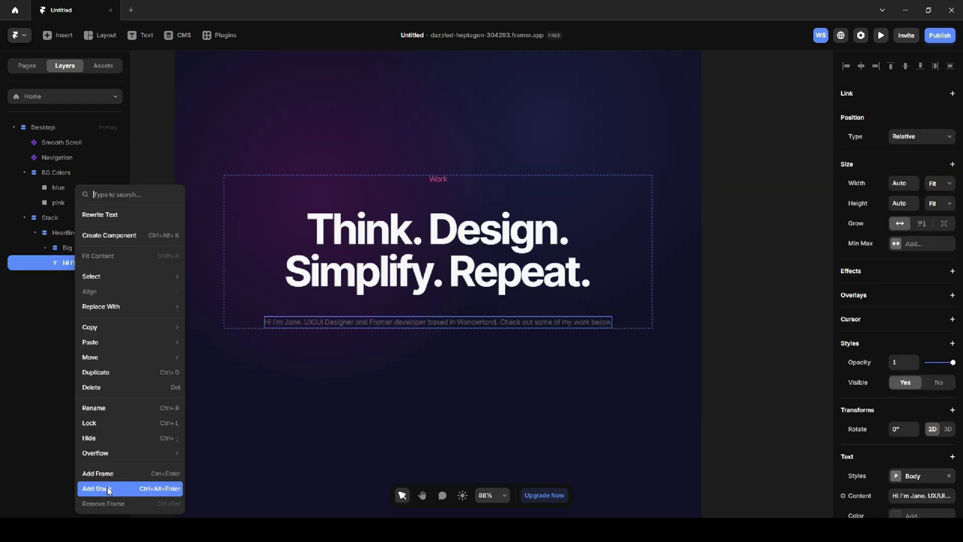
click(70, 488)
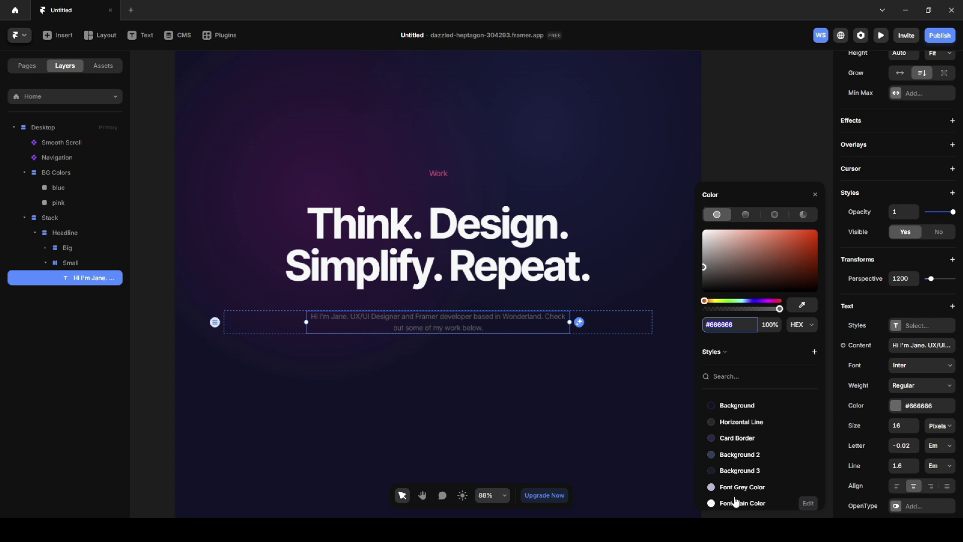
click(737, 487)
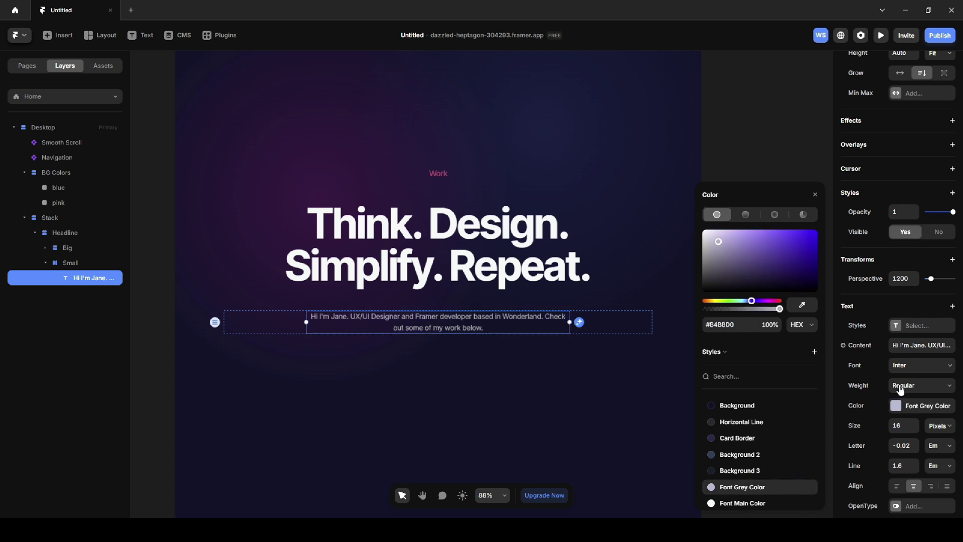
click(898, 426)
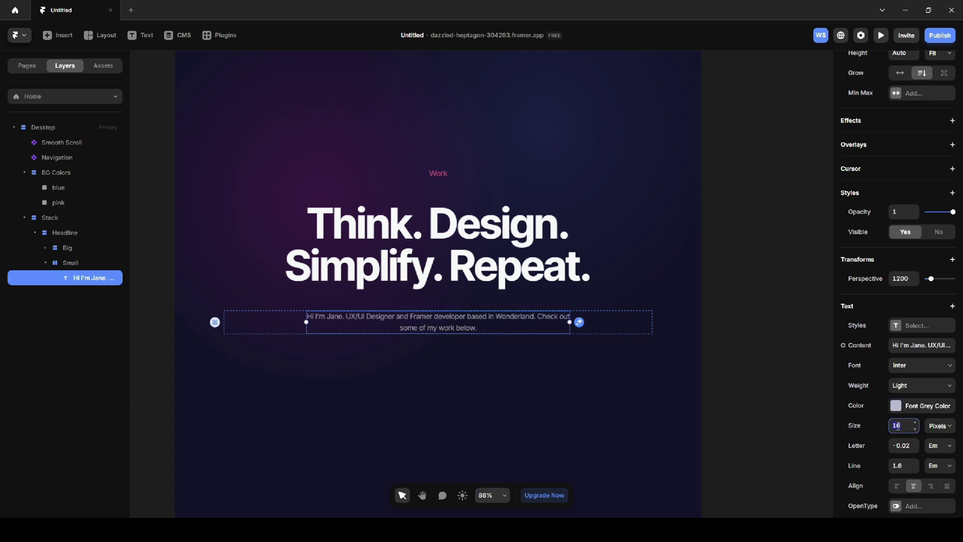
text(22)
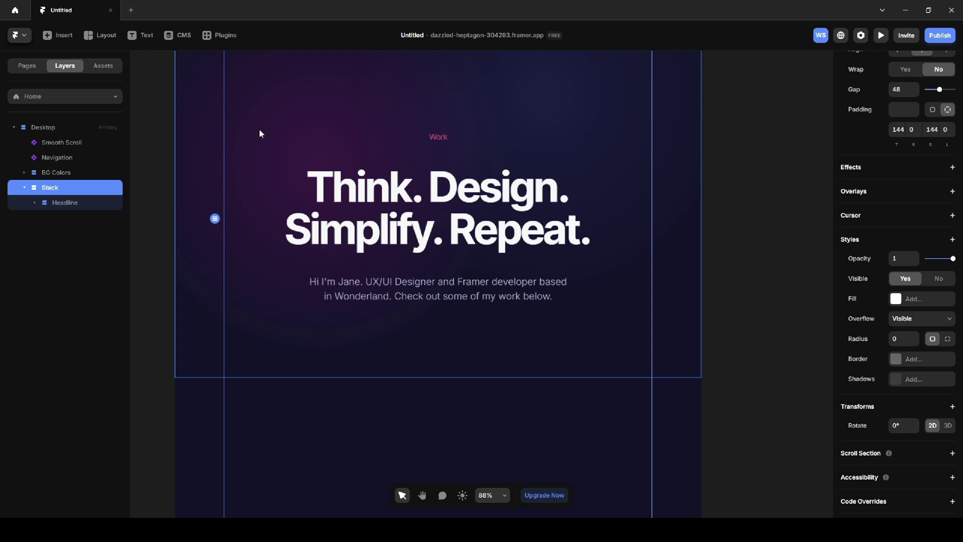
Add a frame below the headline in the content stack, set its width to 1104 and name it Cards BG Grid.
click(98, 34)
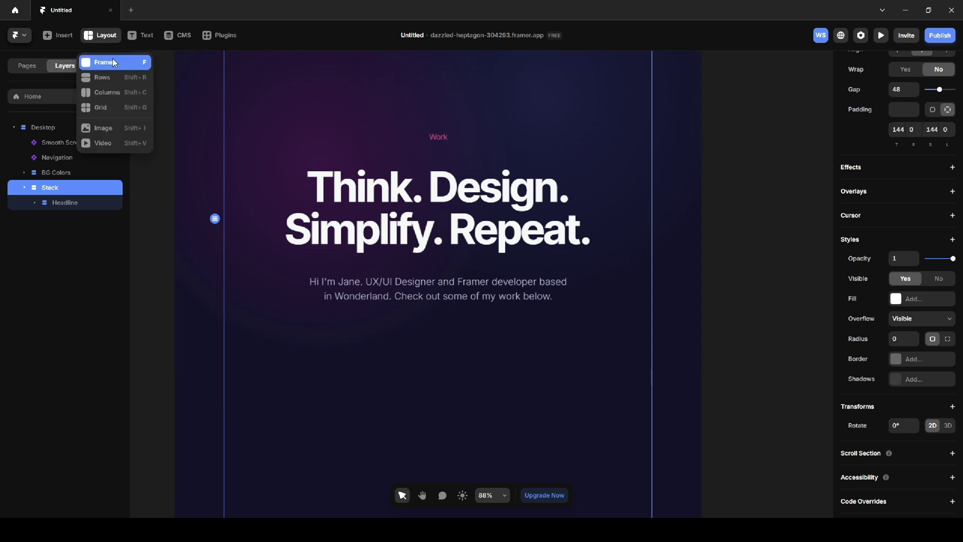
click(101, 62)
drag(384, 332, 475, 389)
ctrl+scroll(450, 359, down, 3)
click(904, 184)
text(1)
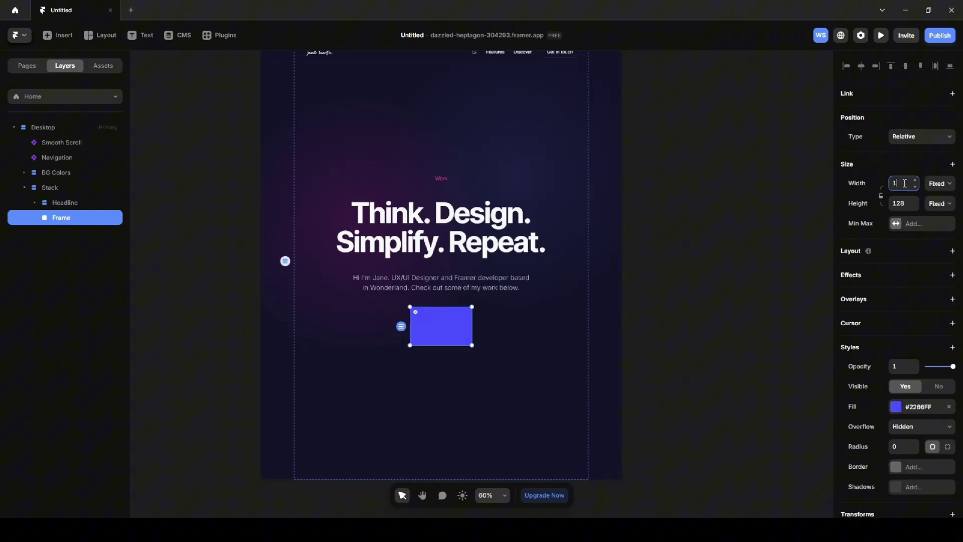
text(104)
key(Return)
double_click(75, 217)
text(Cards BG Grid)
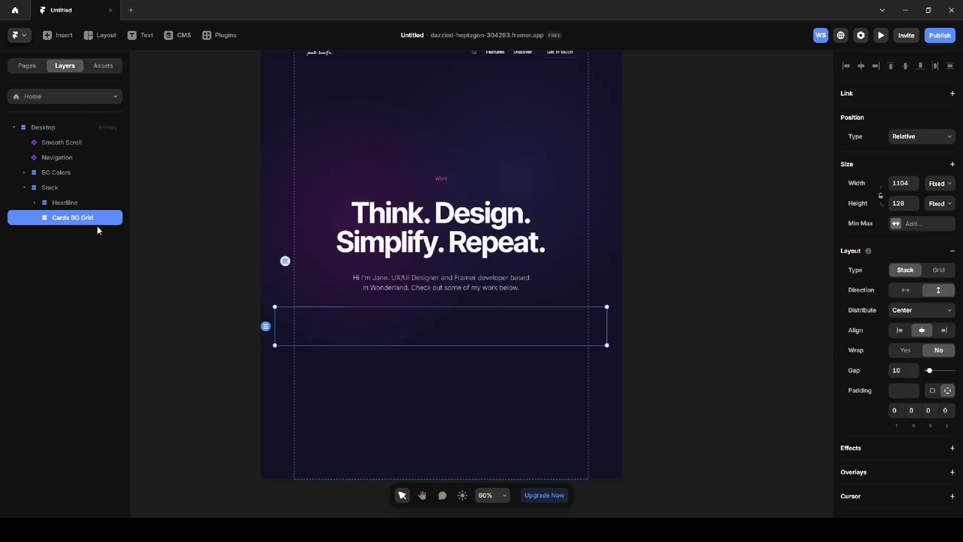
Draw a frame about 310 by 117 below the introduction text and nest it inside Cards BG Grid.
text(f)
drag(370, 314, 463, 349)
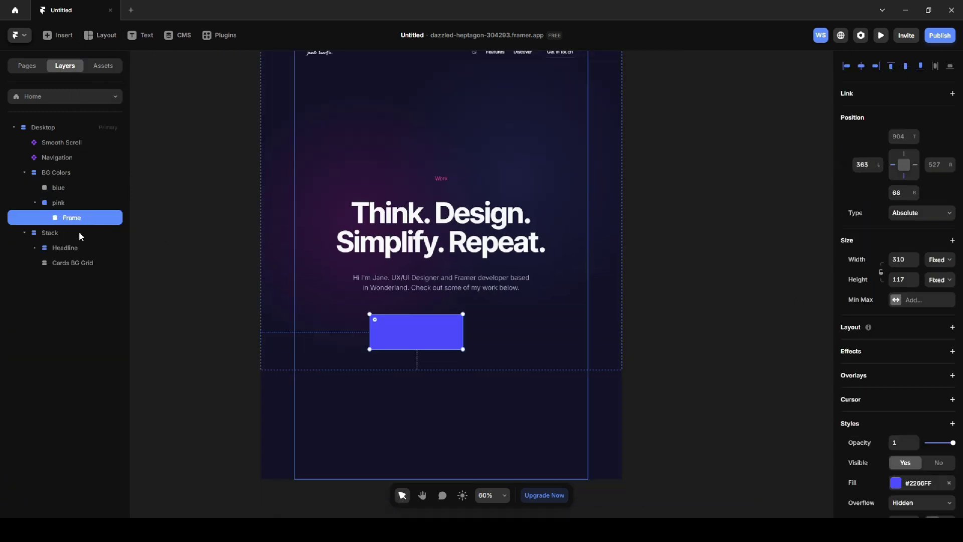
drag(80, 235, 82, 268)
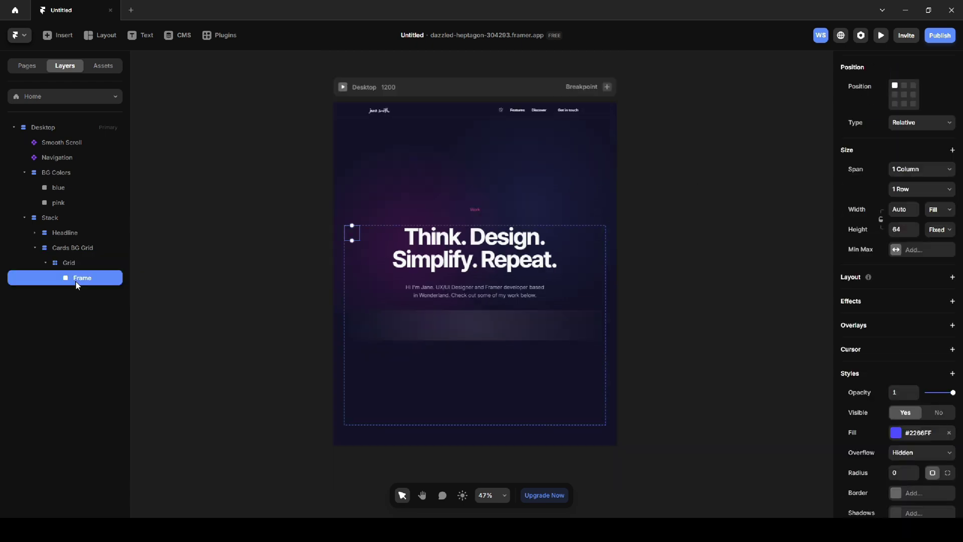
Give the 64-high cell in the grid the Background fill and repeat the cell across the grid.
click(70, 248)
scroll(898, 301, down, 5)
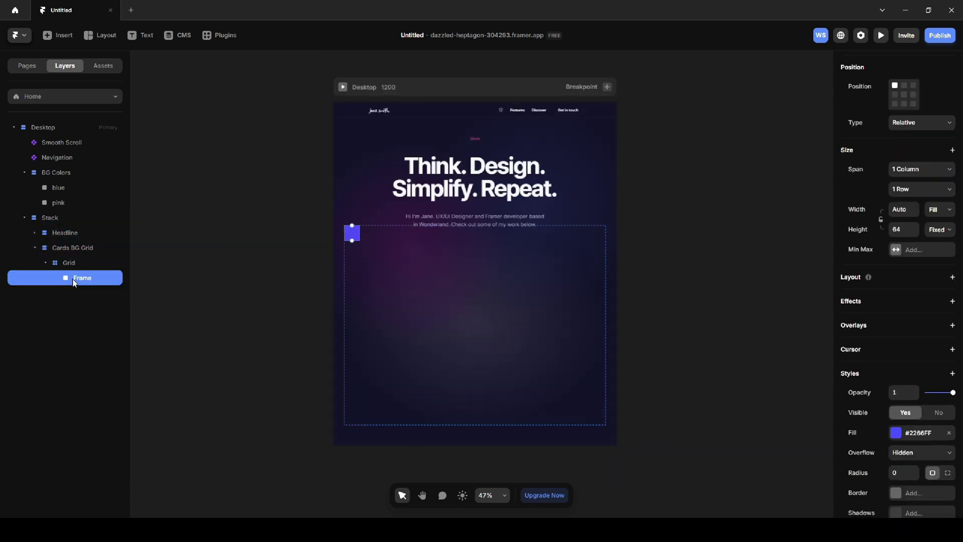
click(895, 428)
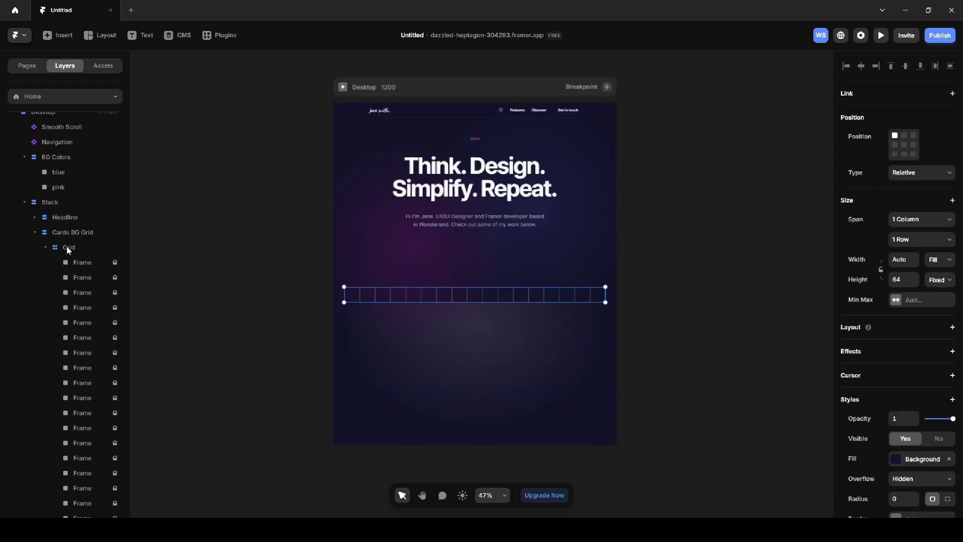
click(69, 249)
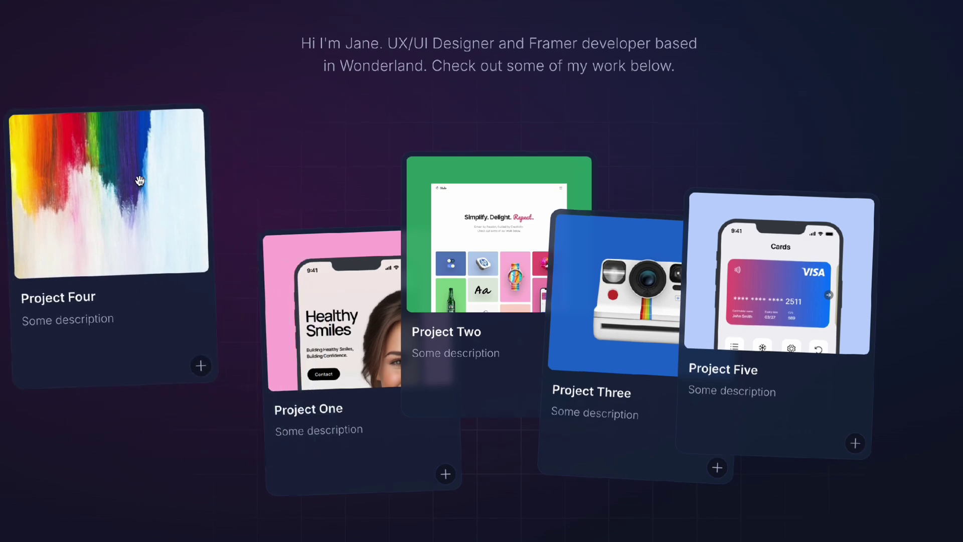
Examine the finished site's draggable project cards and the case study page behind Project Five.
scroll(140, 181, down, 5)
scroll(363, 276, up, 5)
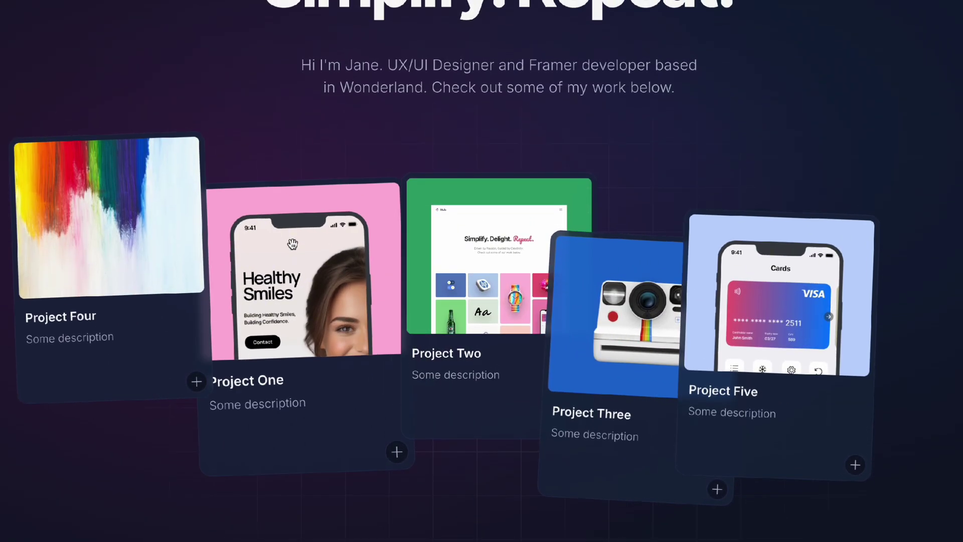
scroll(293, 244, up, 4)
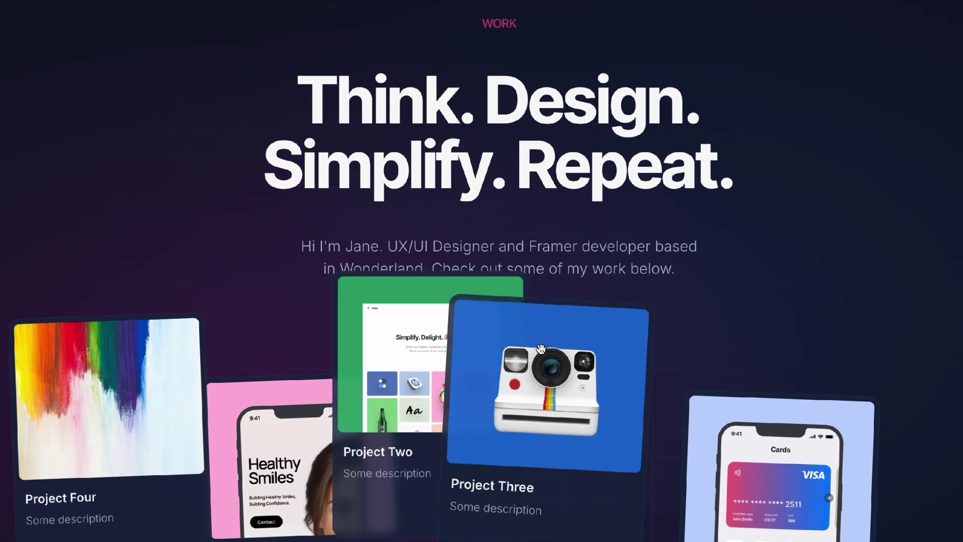
scroll(541, 348, down, 3)
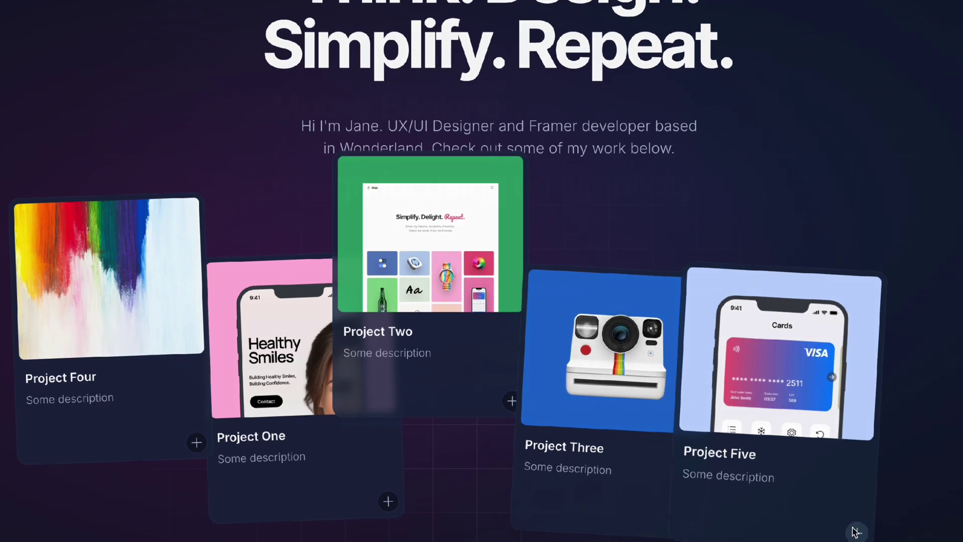
click(855, 531)
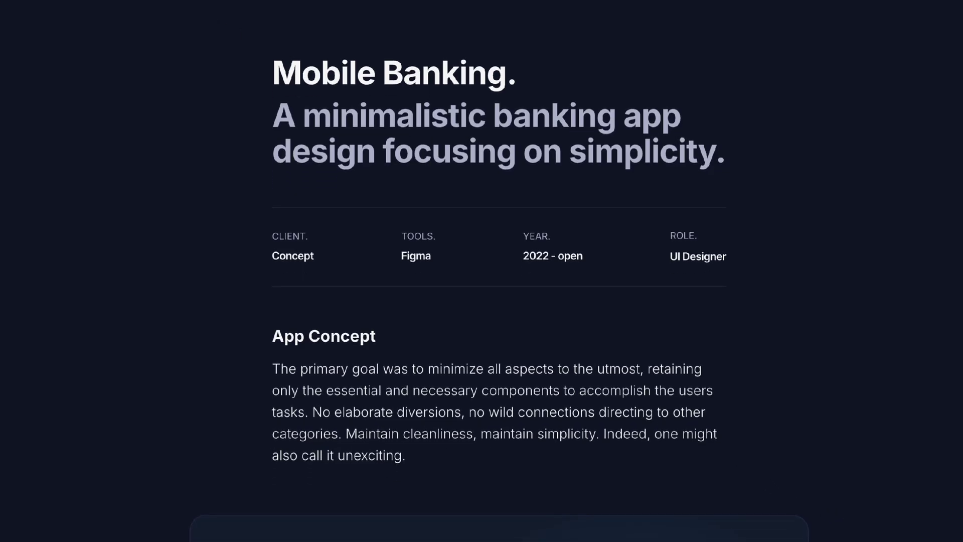
scroll(481, 300, down, 4)
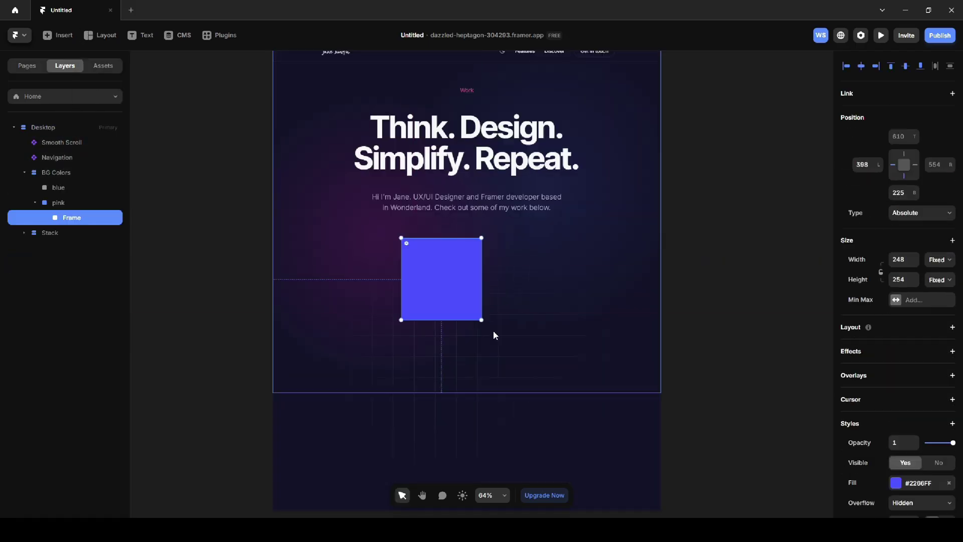
Move the new frame below Cards BG Grid in the content stack, make it a full-width stack and clear its fill.
drag(56, 216, 46, 237)
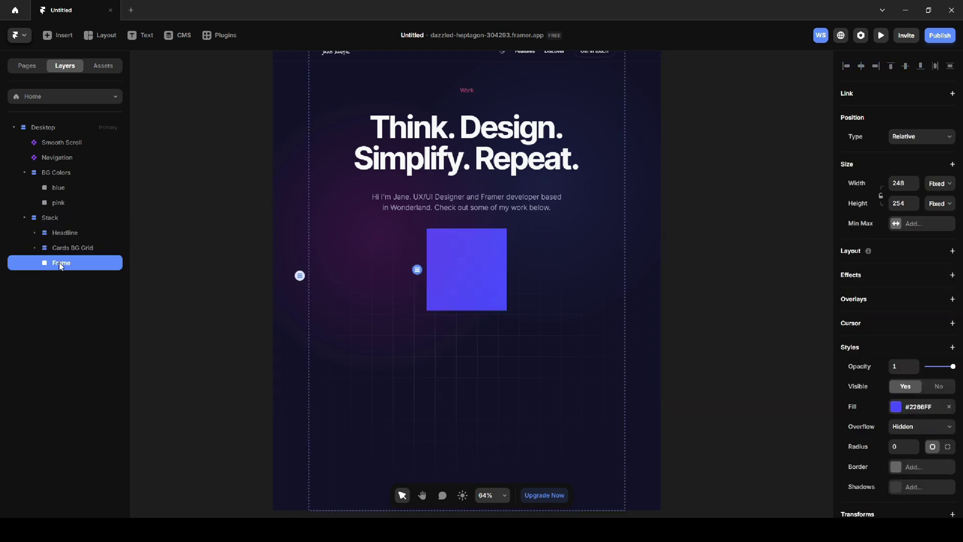
right_click(57, 262)
click(100, 468)
click(939, 184)
click(935, 213)
scroll(907, 307, down, 5)
click(949, 299)
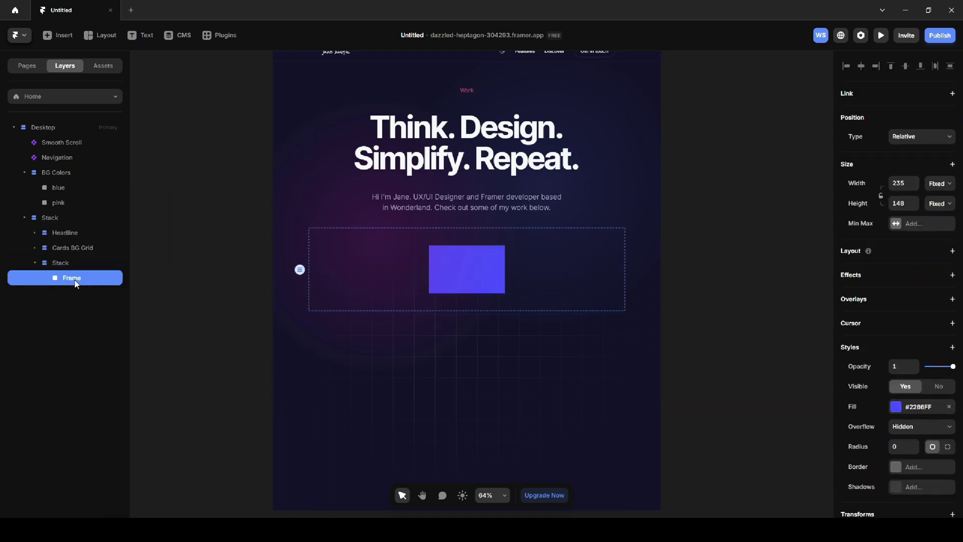
Create a component named Card Product from the frame inside the new stack.
right_click(70, 279)
click(97, 55)
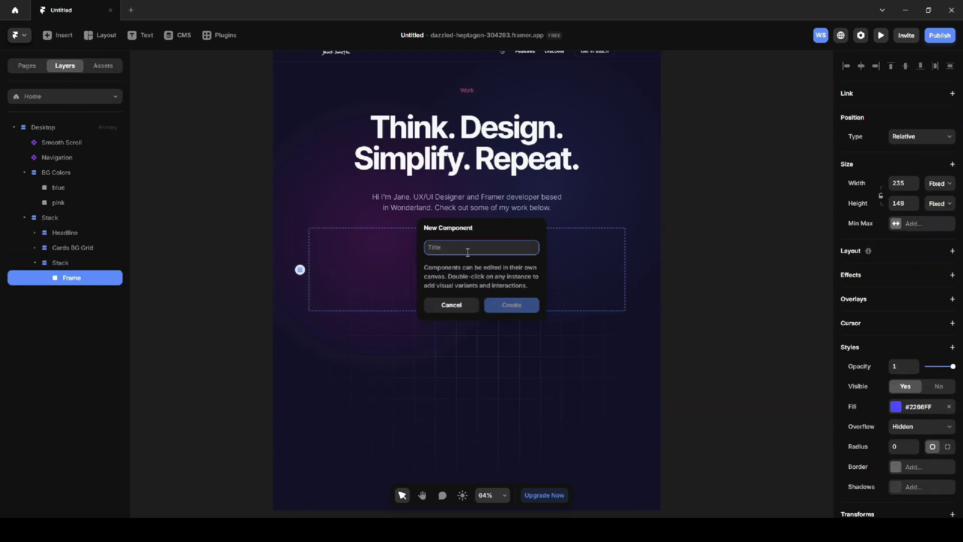
text(Card Product)
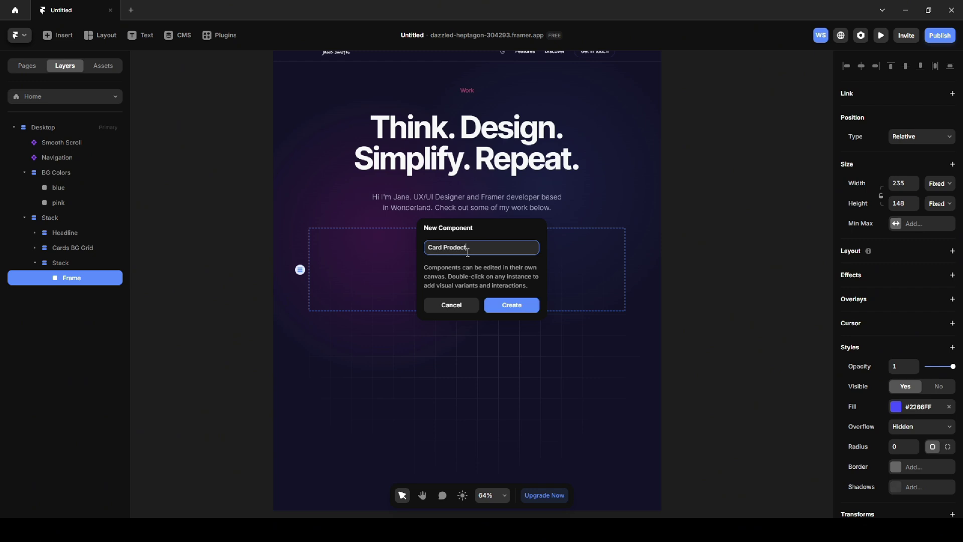
click(504, 307)
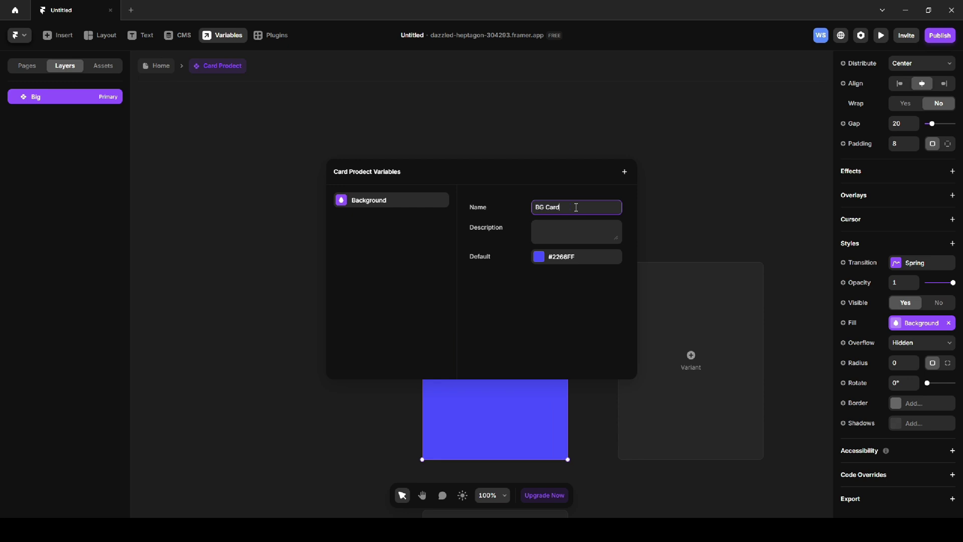
Name the card's fill variable BG Card and set its default to the BG Card color style.
key(Return)
click(566, 256)
click(690, 394)
click(571, 130)
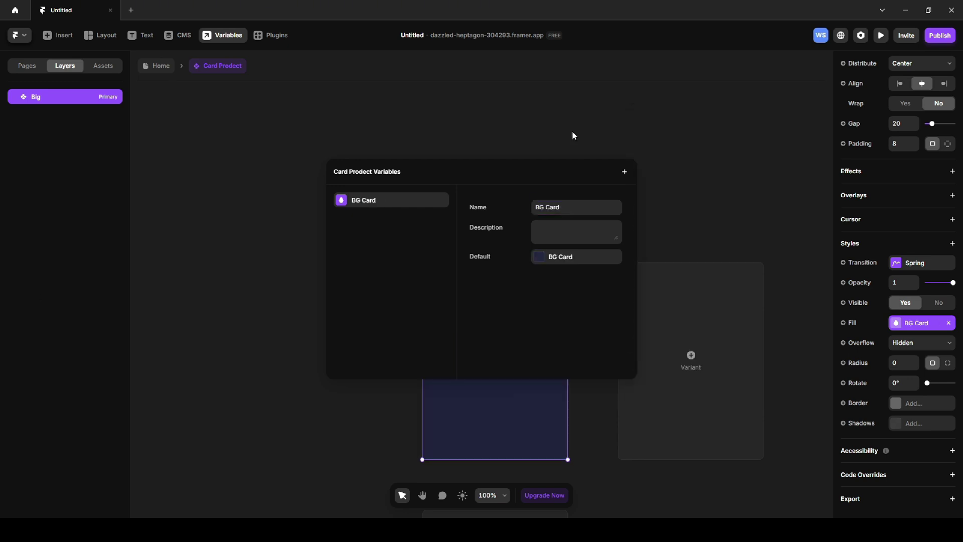
click(571, 130)
Draw an unfilled stack inside the Big card variant and set its width and height to Fill.
key(s)
drag(440, 277, 551, 444)
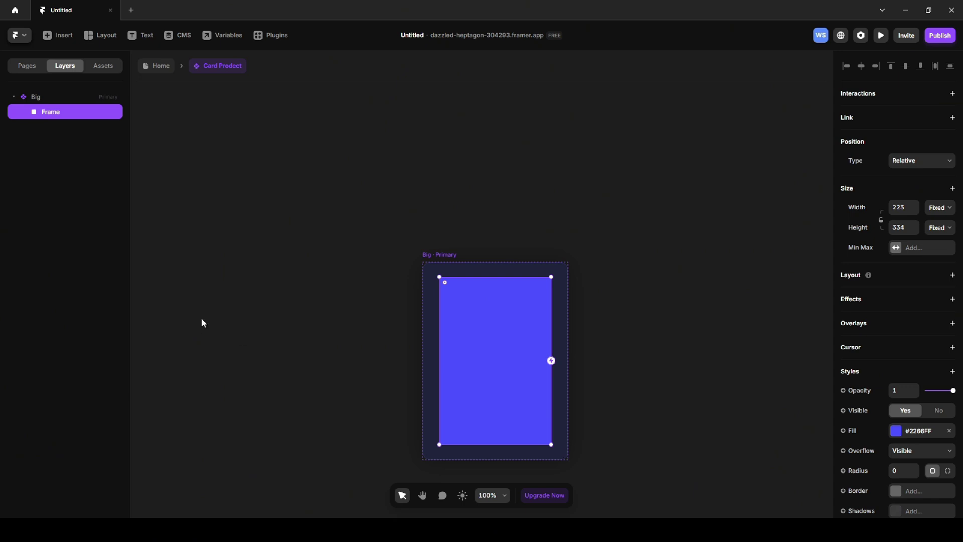
click(939, 208)
click(939, 237)
click(939, 229)
click(939, 257)
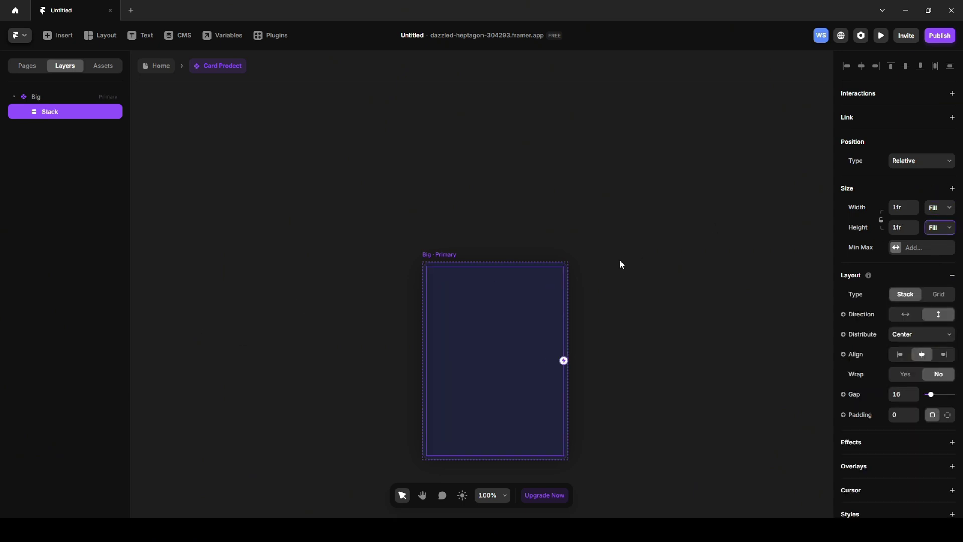
Draw a frame inside the card's inner stack with its width set to Fill and its height to 61%.
key(f)
drag(455, 317, 535, 404)
click(936, 237)
click(937, 229)
click(936, 251)
click(904, 231)
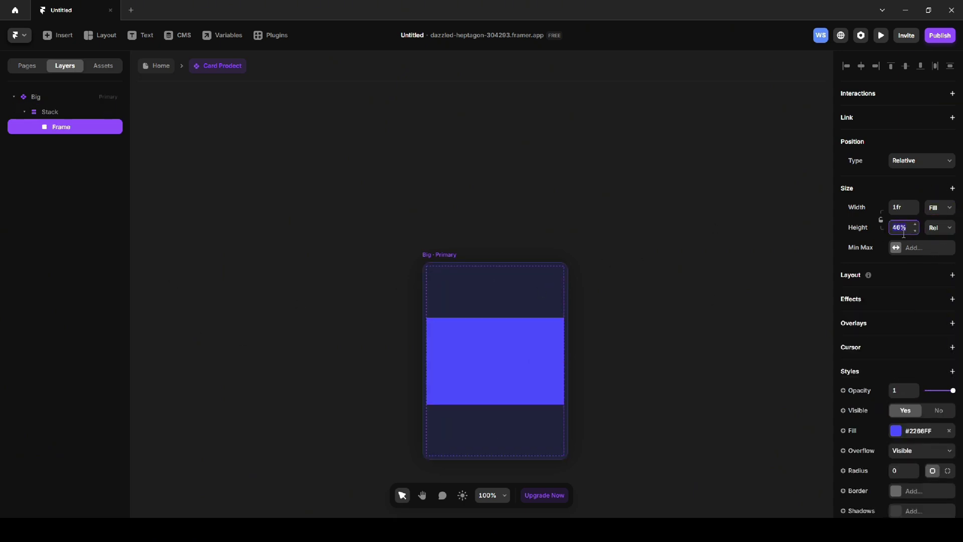
text(61)
key(Return)
Turn the inner frame into a stack and link its fill to a color variable named BG Image, defaulting to White.
click(953, 274)
click(851, 319)
mouse_move(862, 341)
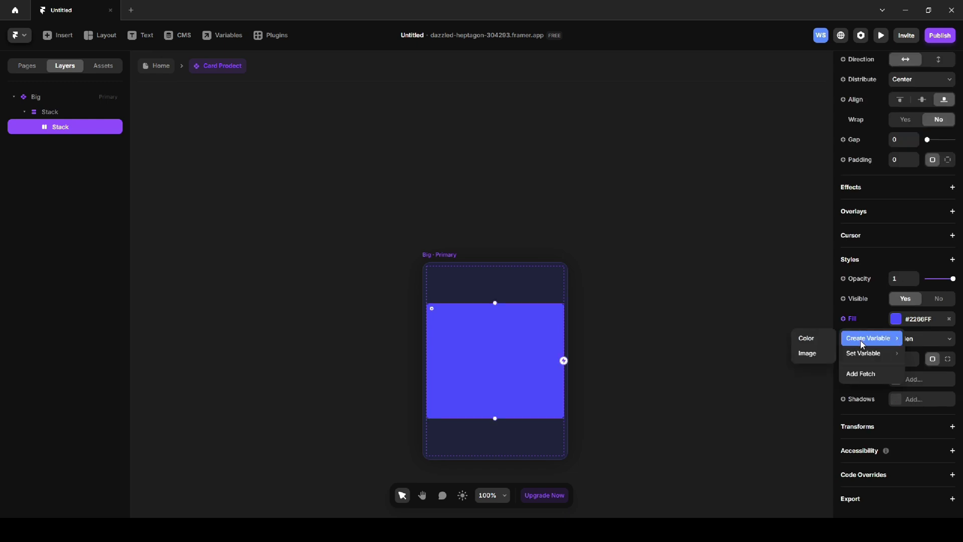
click(807, 337)
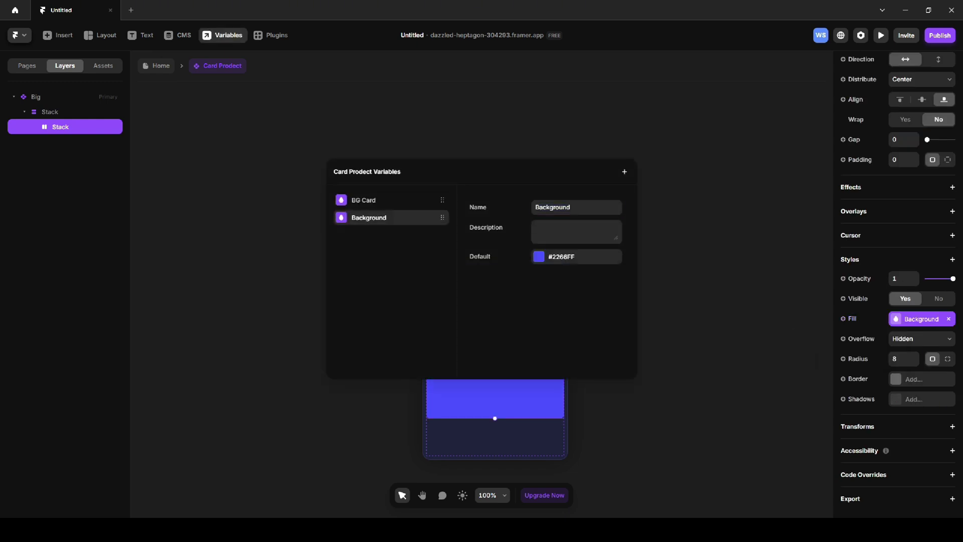
click(539, 258)
scroll(663, 351, down, 3)
click(660, 393)
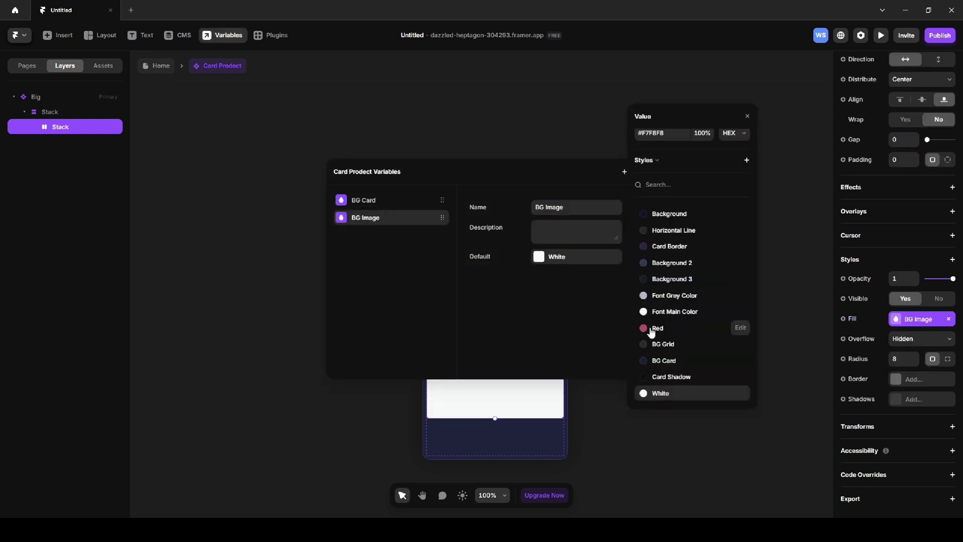
Draw a frame inside the card's white image stack and set its width and height to Fill.
click(615, 168)
click(532, 436)
click(914, 334)
click(910, 349)
click(57, 128)
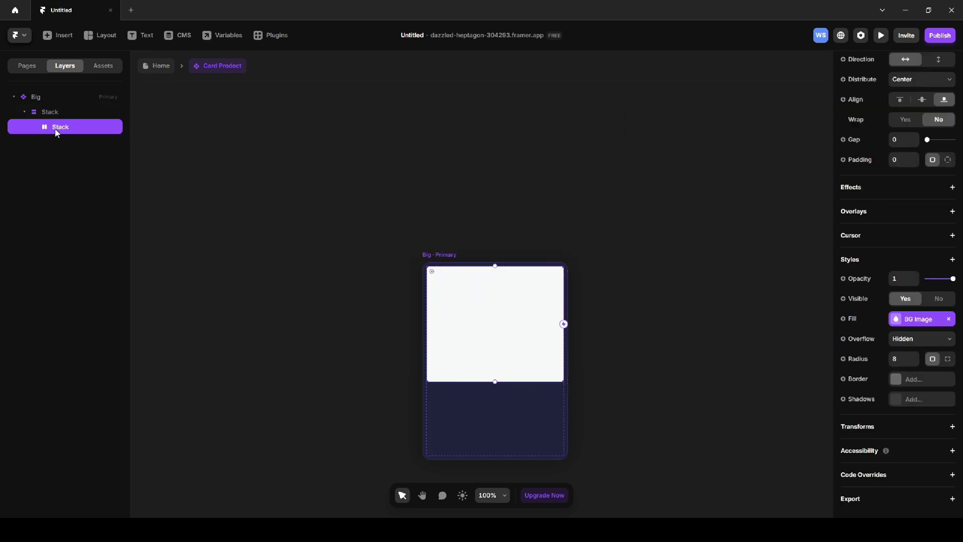
click(938, 228)
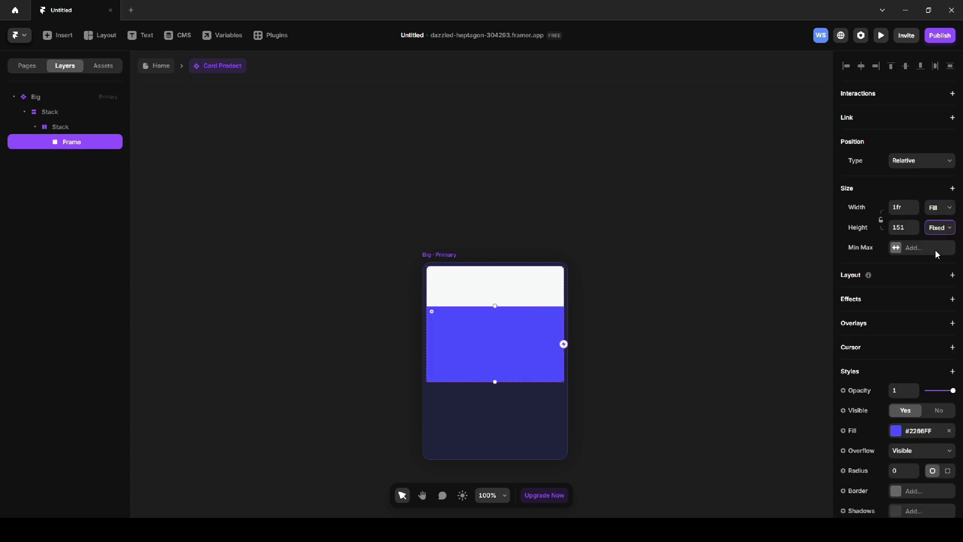
click(936, 255)
Link the picture frame's visibility to a new variable named Image with its default set to No.
click(859, 332)
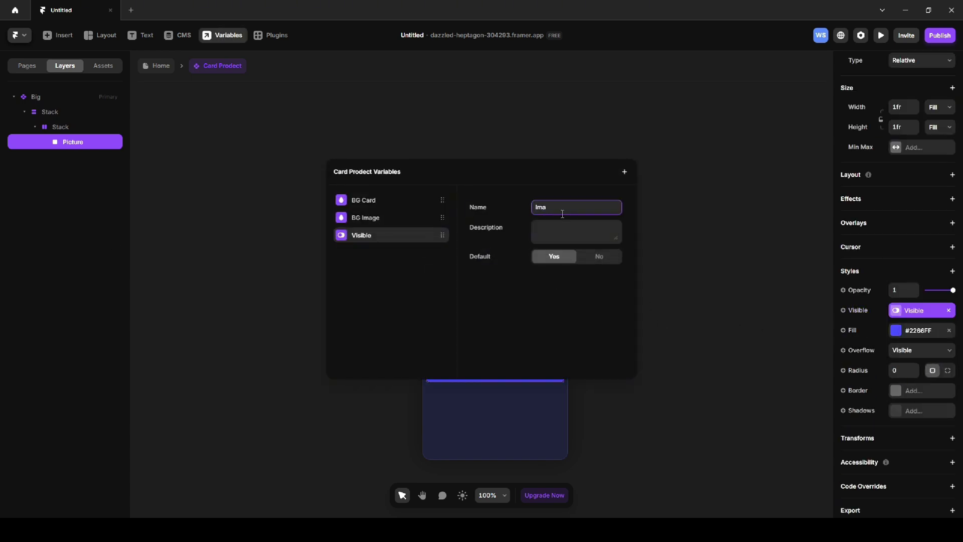
text(Image)
click(599, 256)
click(647, 264)
Link the picture frame's fill to a new image variable named Image File.
click(897, 331)
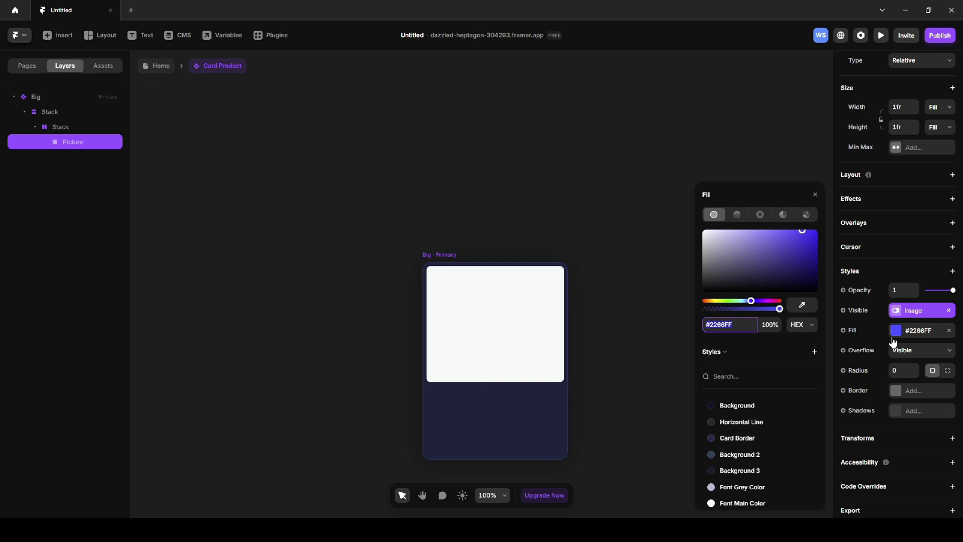
click(853, 333)
click(867, 369)
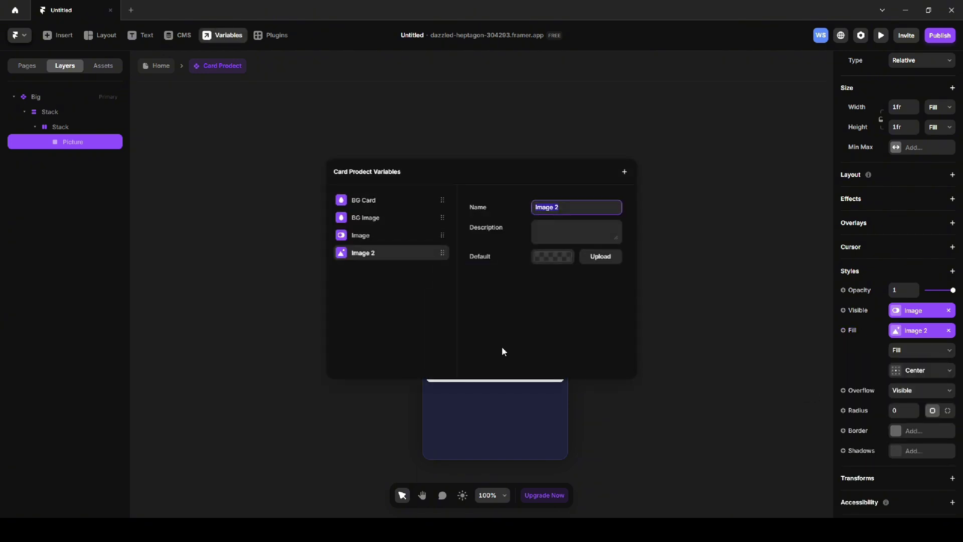
text(Image File)
click(709, 279)
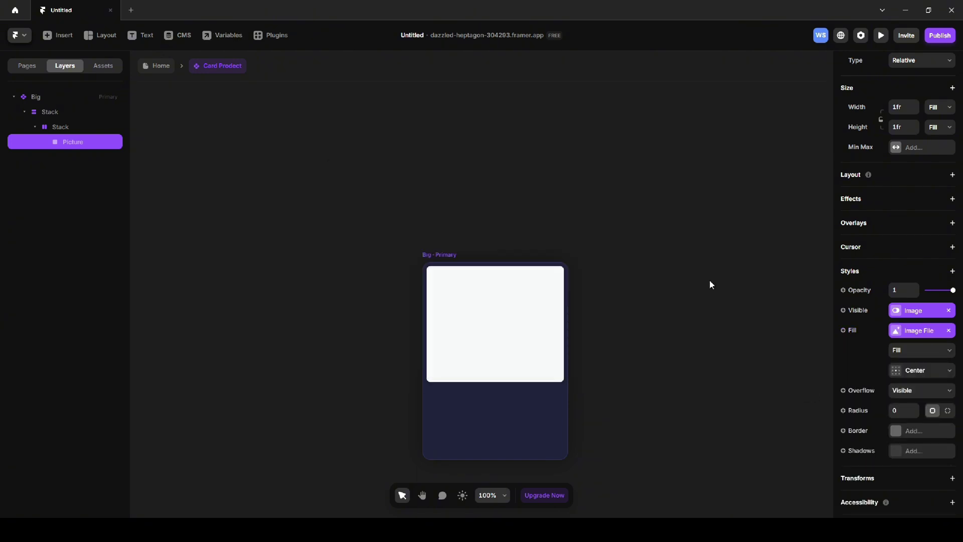
Add a text layer reading Product Name below the card's image area.
click(709, 279)
key(t)
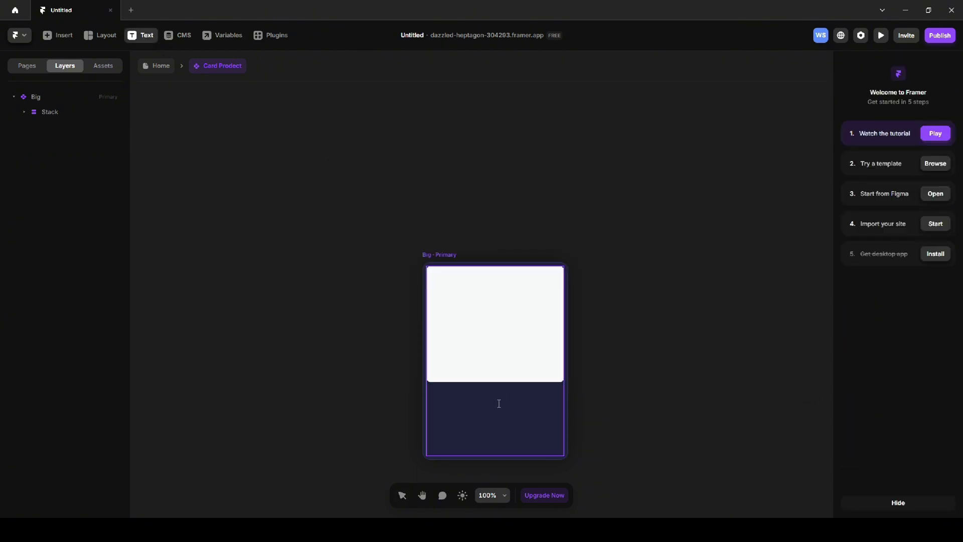
click(499, 402)
text(Product Name)
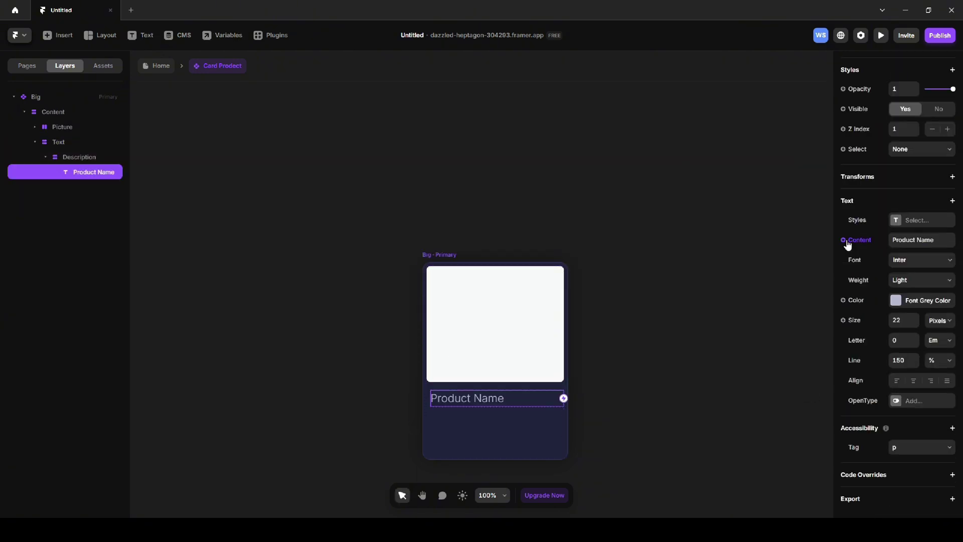
Link the Product Name text's content to a new plain text variable named Title.
click(847, 243)
mouse_move(859, 280)
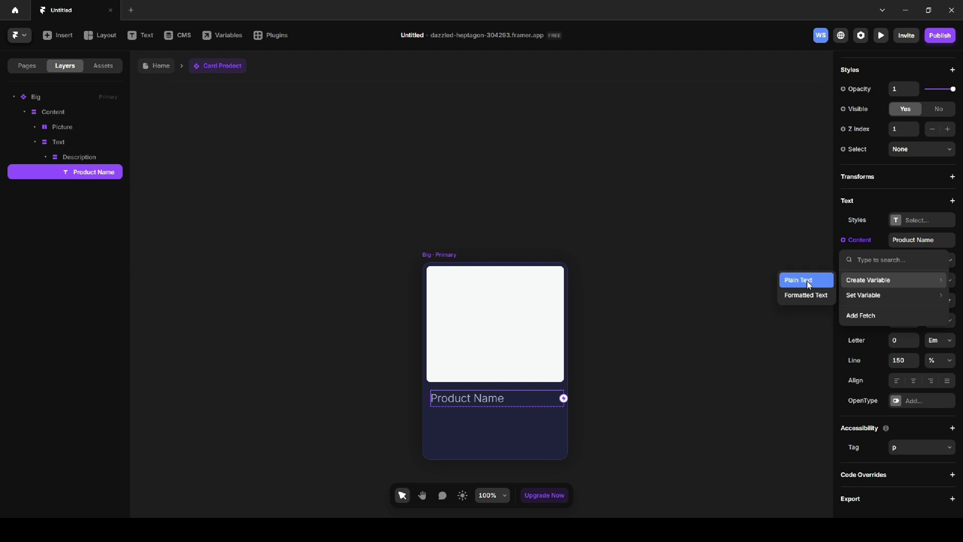
click(808, 281)
click(718, 302)
Style the Product Name text as Semibold, size 18, Font Main Color, with a 140% line height.
click(921, 280)
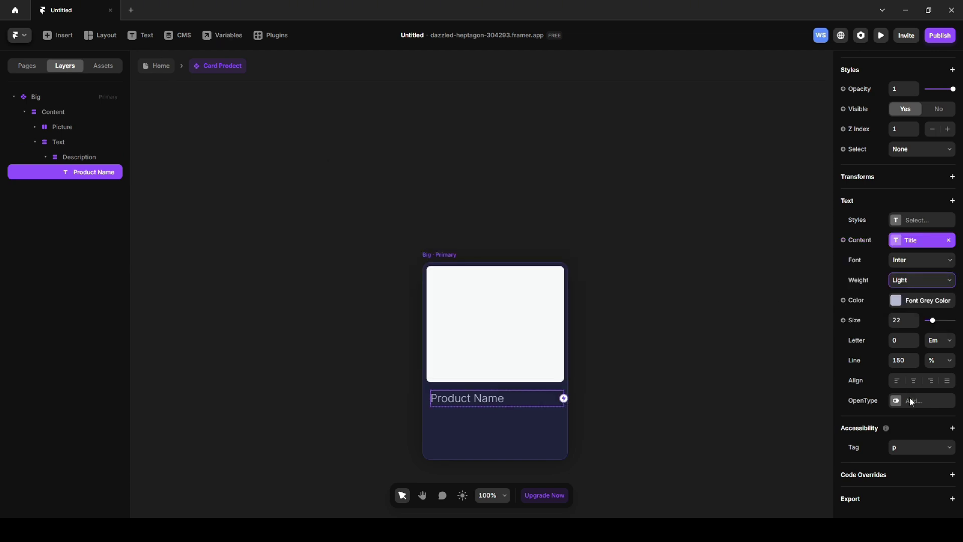
click(912, 380)
text(18)
click(907, 303)
scroll(743, 426, down, 3)
click(744, 412)
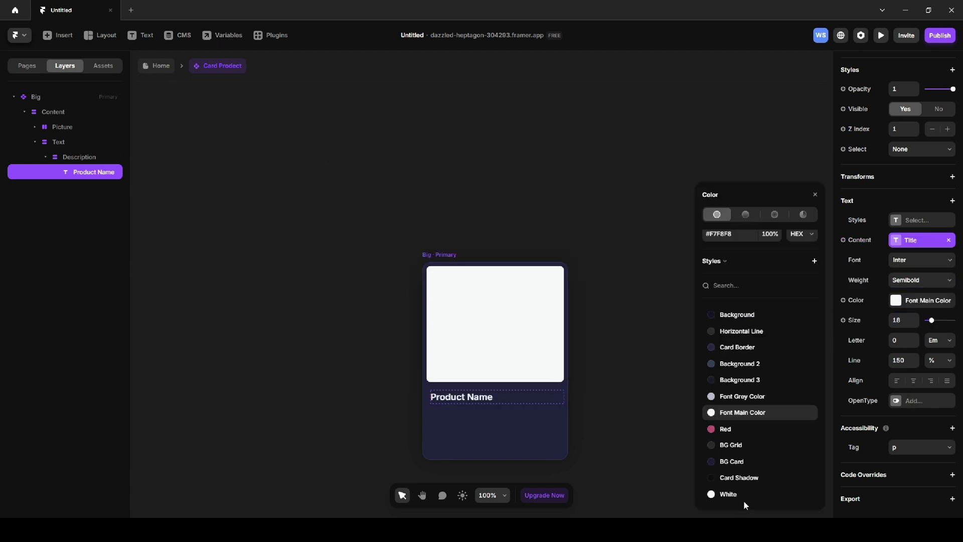
click(902, 361)
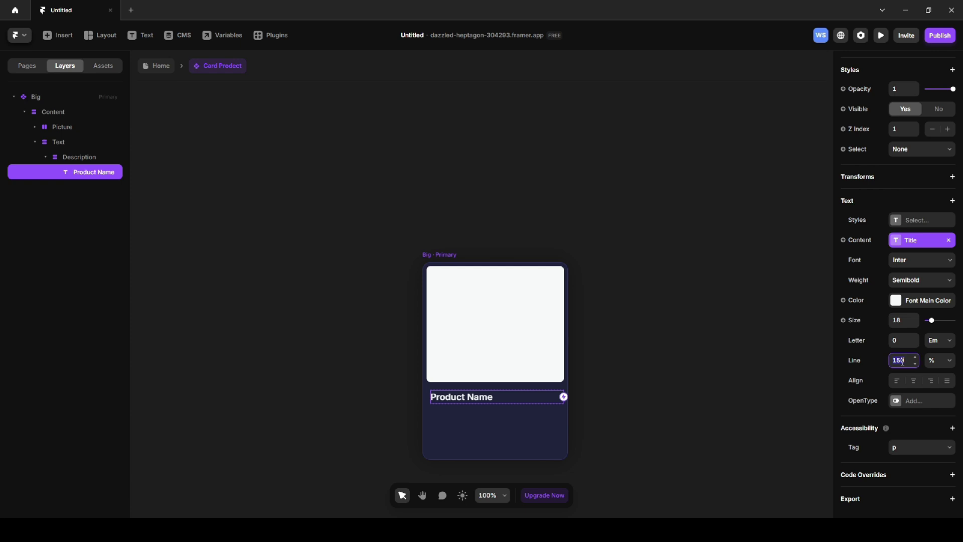
text(140)
click(210, 275)
Duplicate the Product Name text as Product Description and link its content to a new plain text variable.
click(88, 172)
key(ctrl+d)
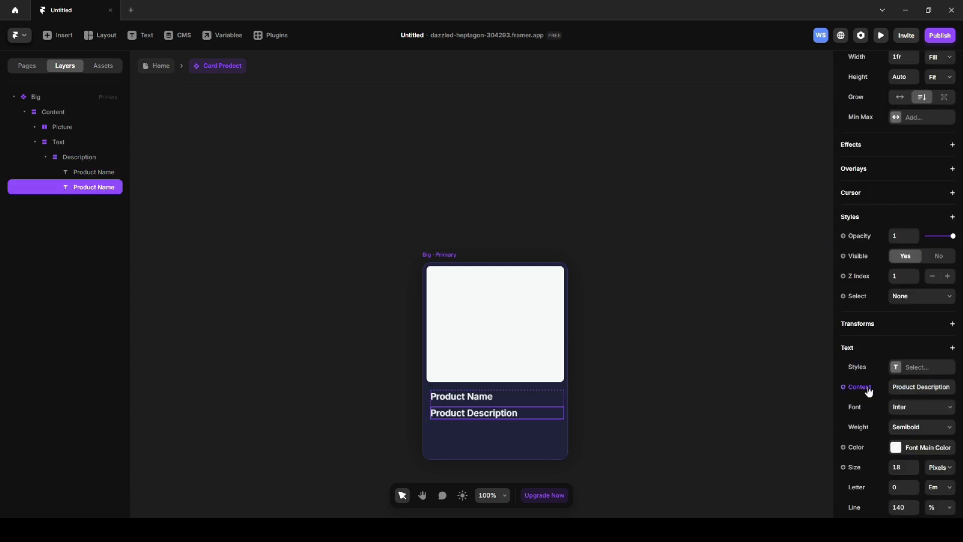
click(843, 387)
click(809, 427)
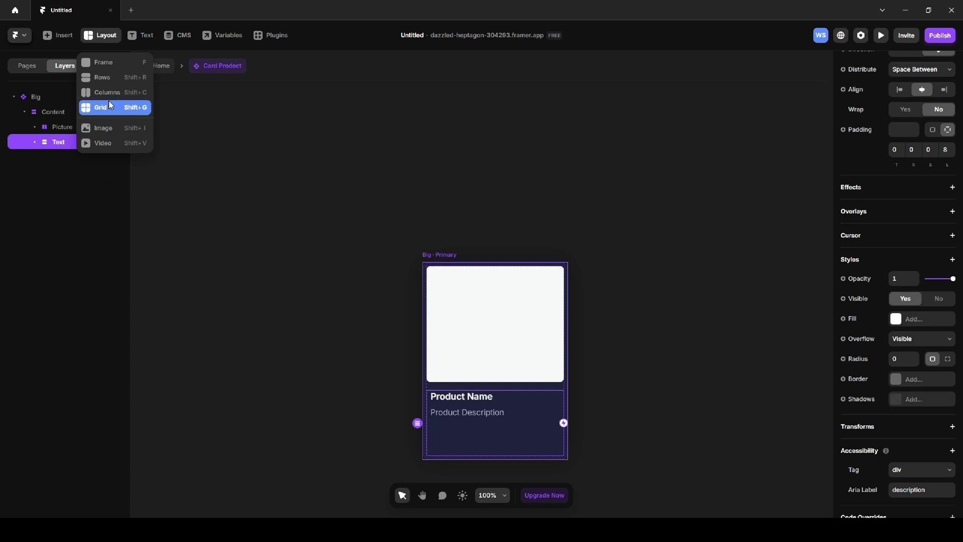
Draw a Link Plus stack about 79 by 62 over the card's lower edge and a frame about 29 by 24 inside it.
click(110, 101)
drag(495, 438, 535, 468)
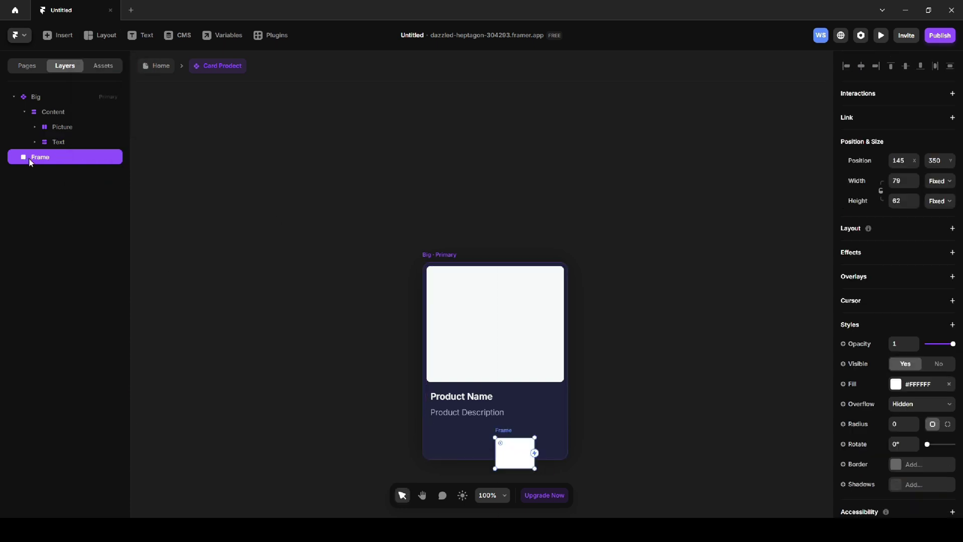
click(100, 35)
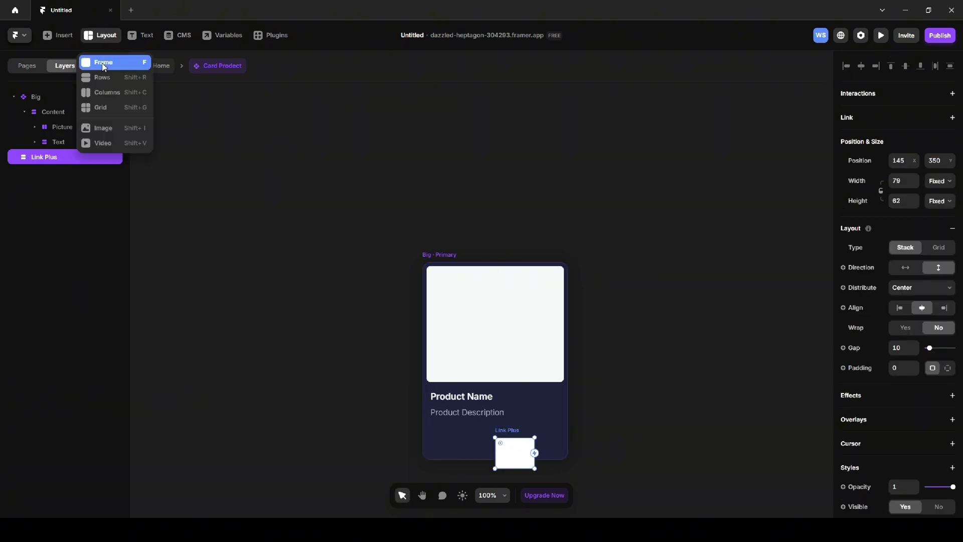
click(101, 64)
drag(508, 447, 522, 459)
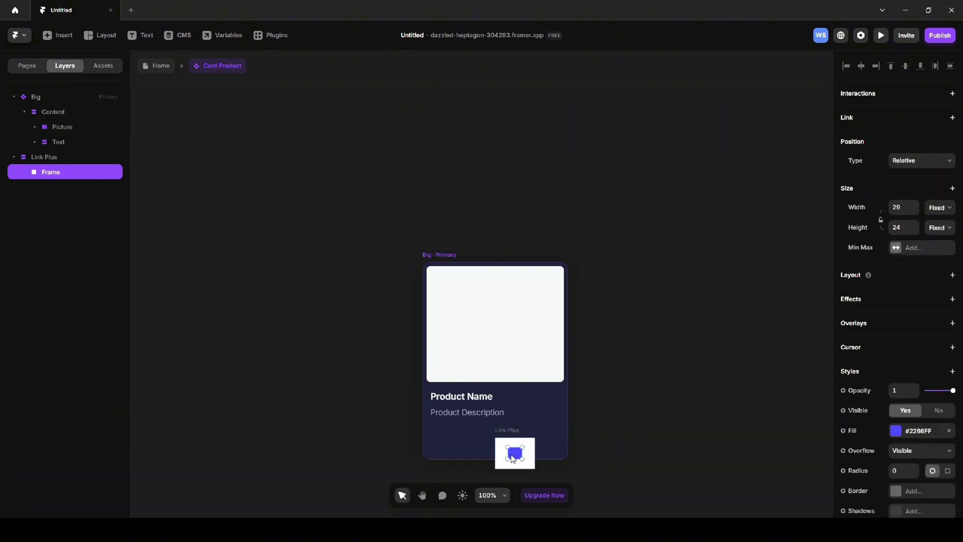
Turn the small frame inside Link Plus into a component named Button Plus Flip.
right_click(513, 458)
click(525, 160)
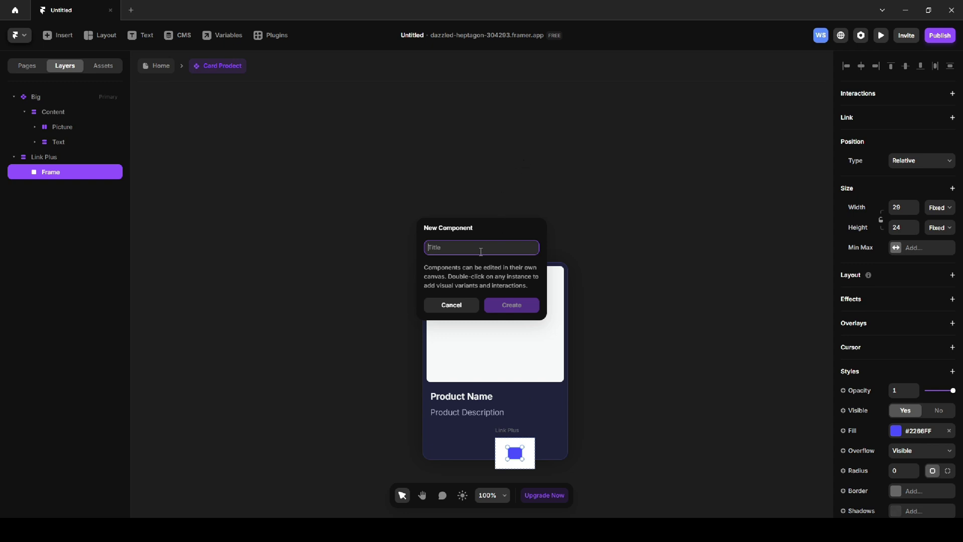
text(Button Plus Flip)
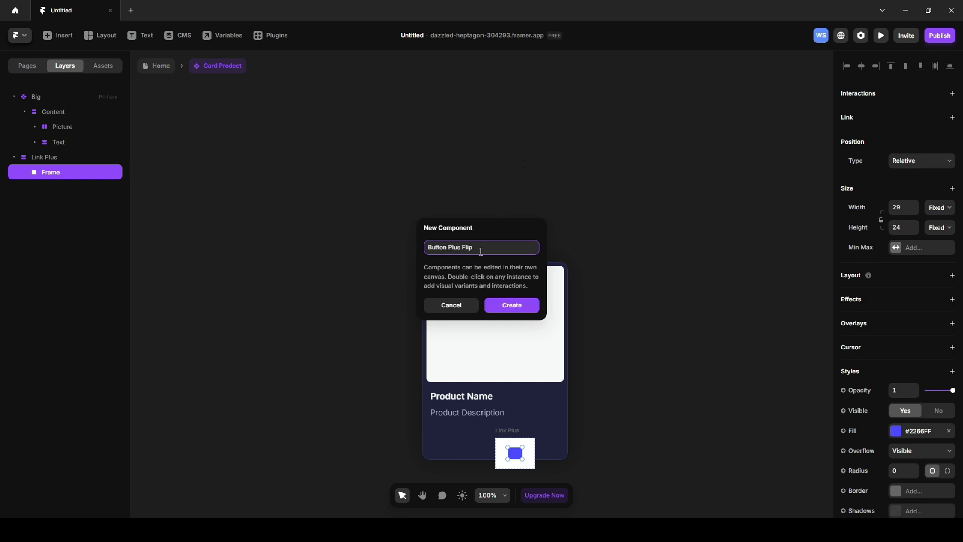
click(510, 305)
Draw a stack about 22 by 18 inside the button variant, with padding 6 and no fill.
key(f)
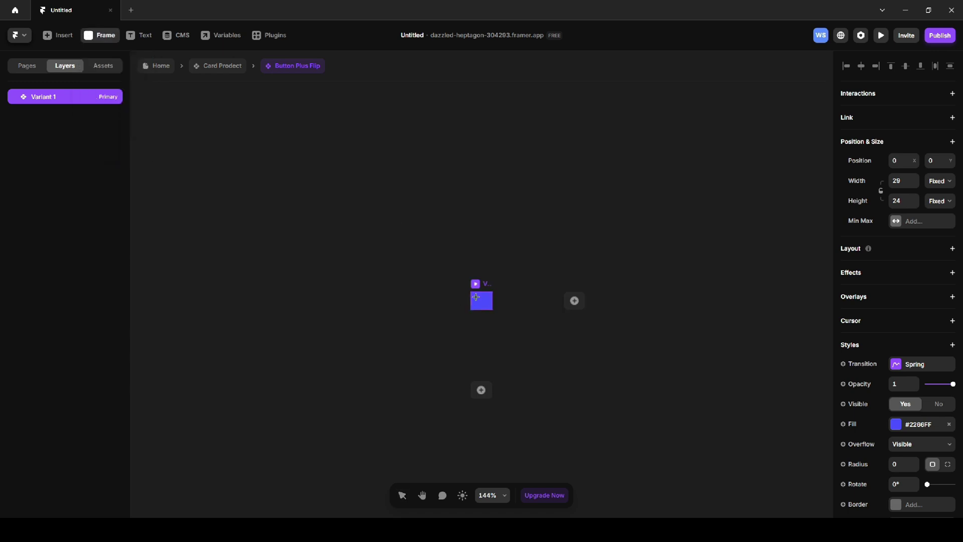
click(476, 297)
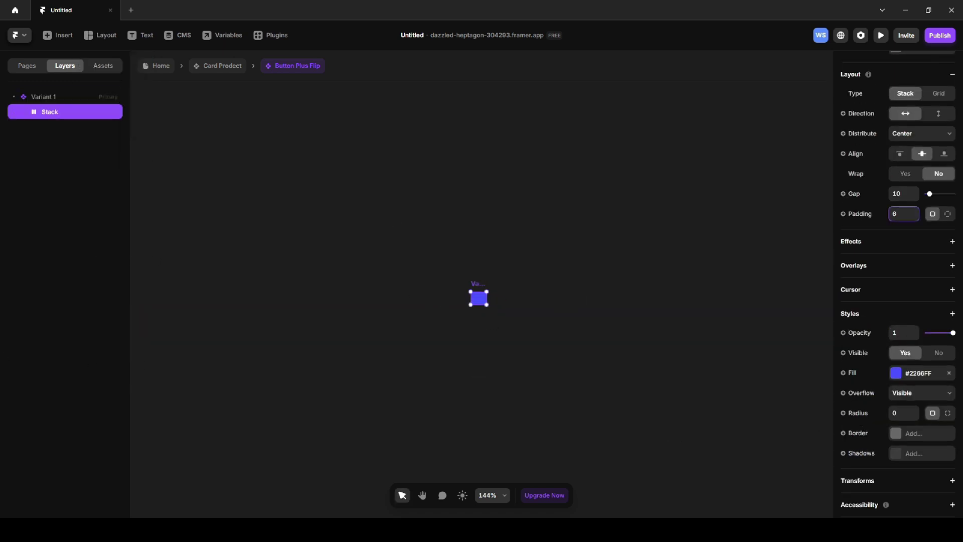
click(947, 375)
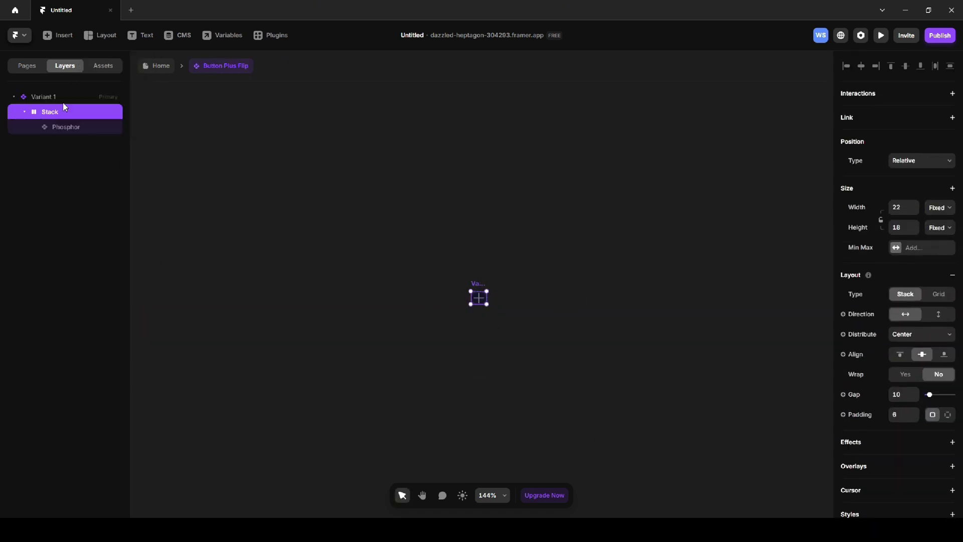
Fit the button variant and its stack around the 20 by 20 Plus icon and give the button a round dark background.
click(67, 102)
click(60, 112)
click(53, 128)
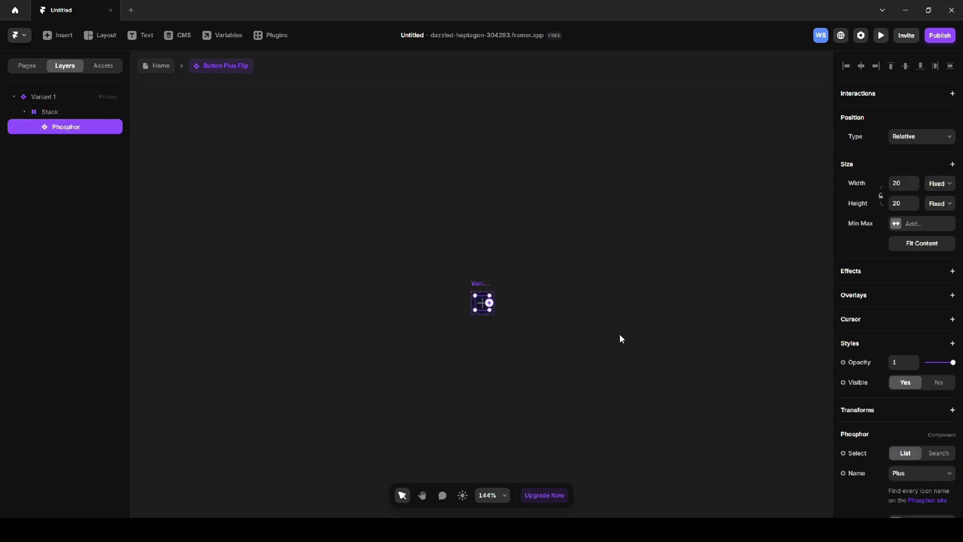
click(44, 97)
Draw a frame about 69 by 30 below the plus button and turn it into a component named Elements/Tooltip.
click(100, 35)
drag(436, 217, 500, 244)
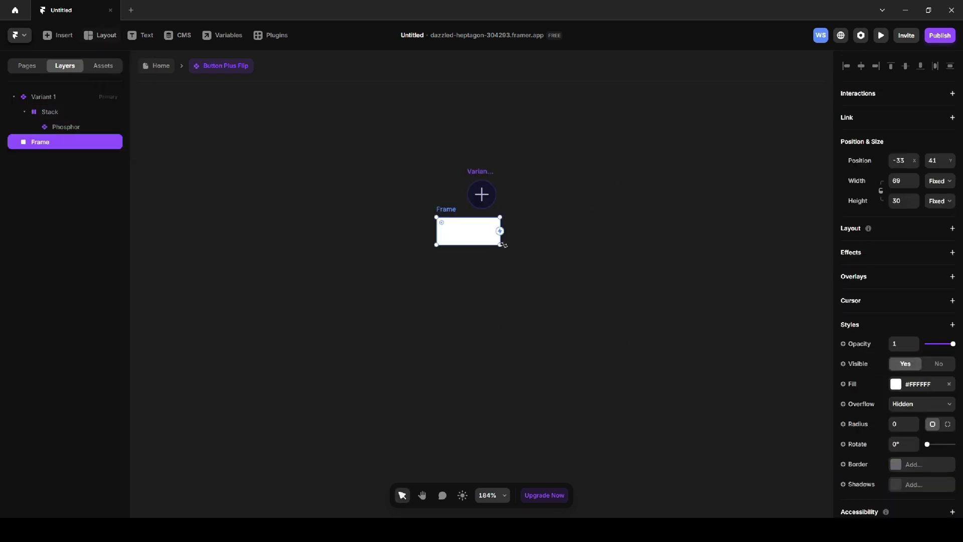
right_click(460, 231)
click(494, 215)
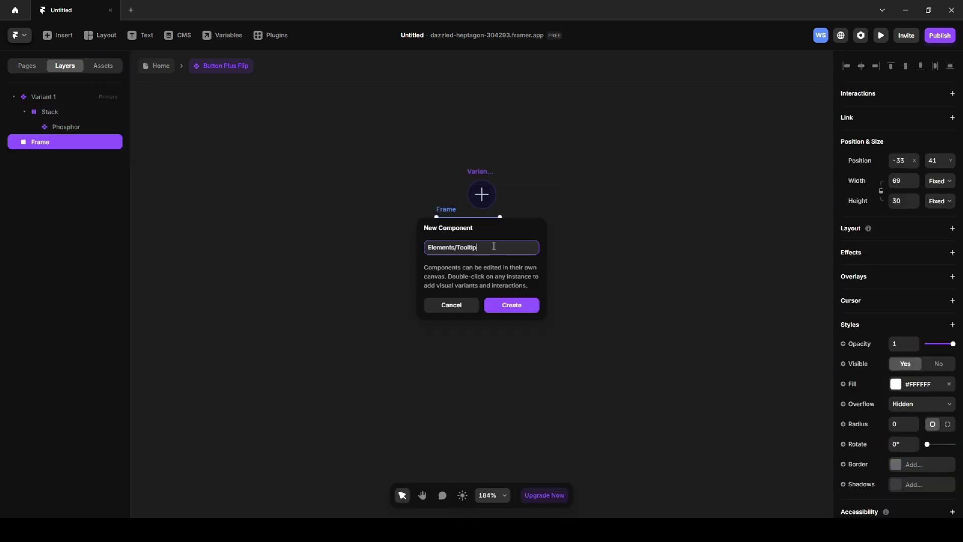
click(494, 302)
Draw a frame in the tooltip, size it 13 by 13, and link its fill to a variable named Color with default #111111.
key(f)
click(477, 290)
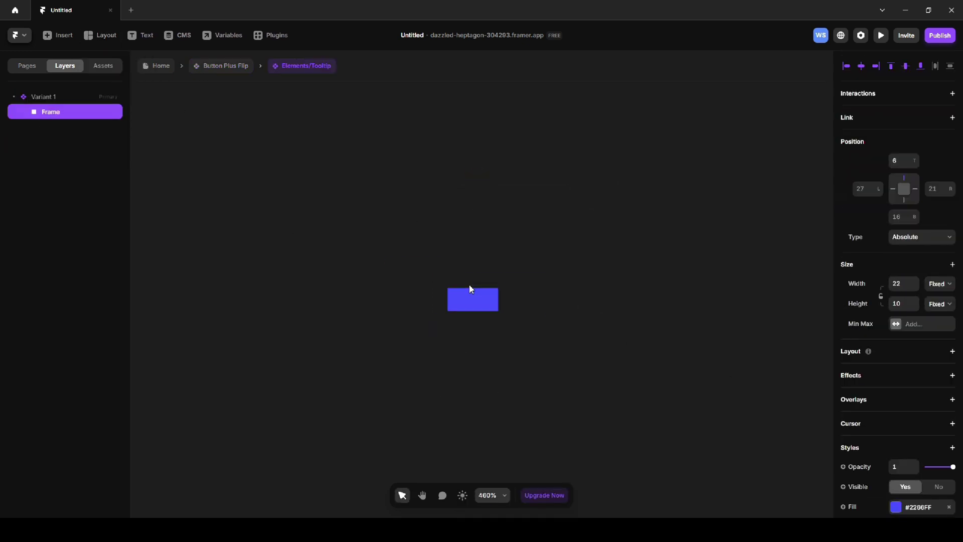
click(843, 356)
mouse_move(844, 384)
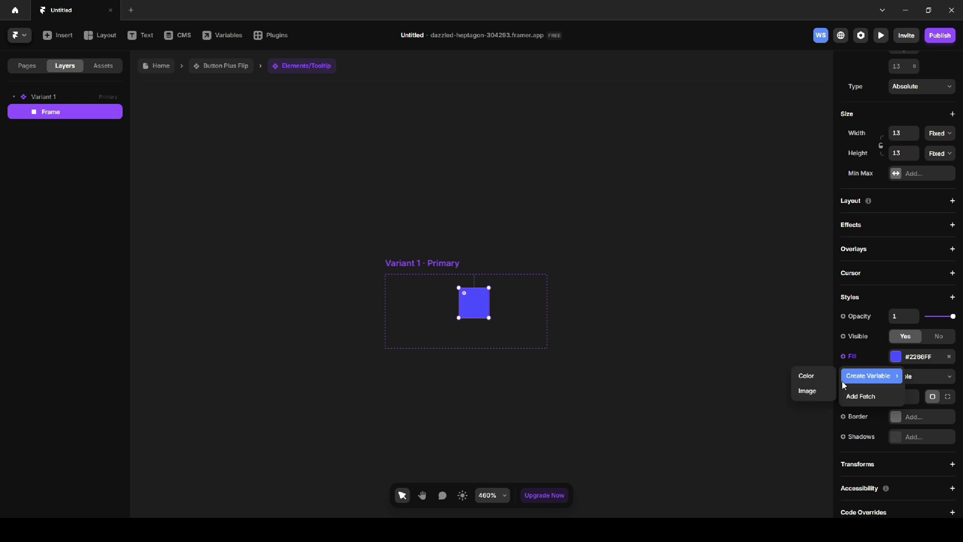
click(807, 376)
text(Color)
click(558, 256)
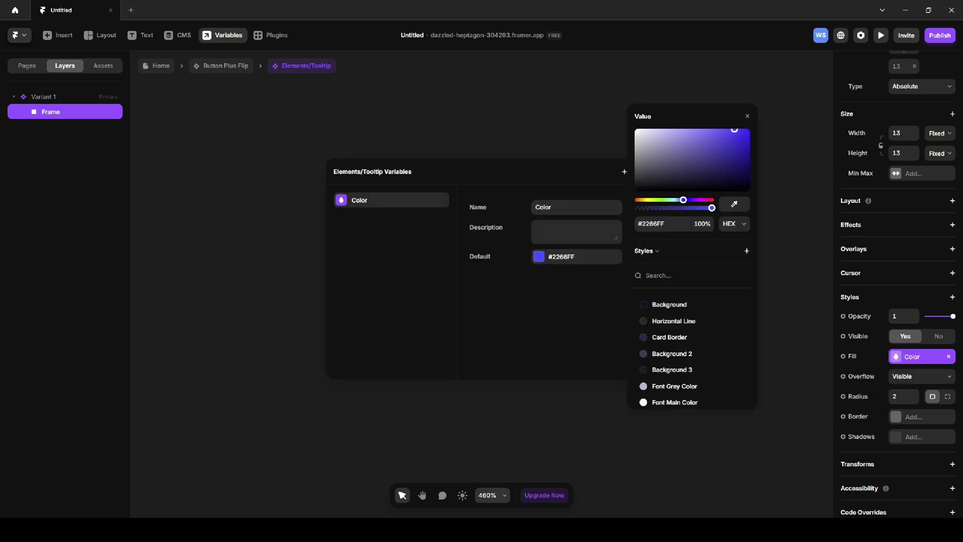
text(111111)
click(787, 261)
click(787, 260)
Set the tooltip pointer's top position to -5 and center it horizontally as a diamond.
scroll(898, 165, up, 3)
click(902, 160)
text(-5)
click(862, 67)
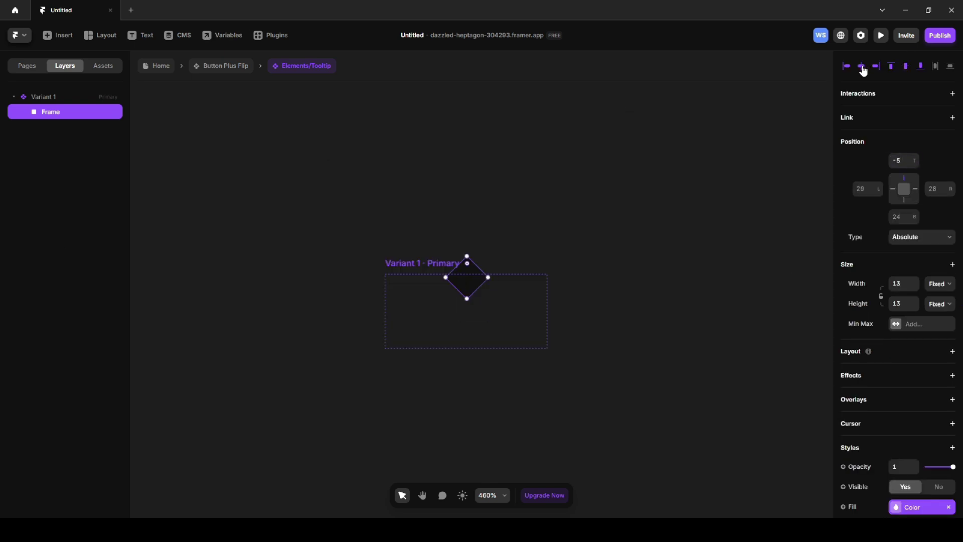
Set the Tooltip text's line height to 1 em and link its content to a plain text variable named Title.
click(900, 417)
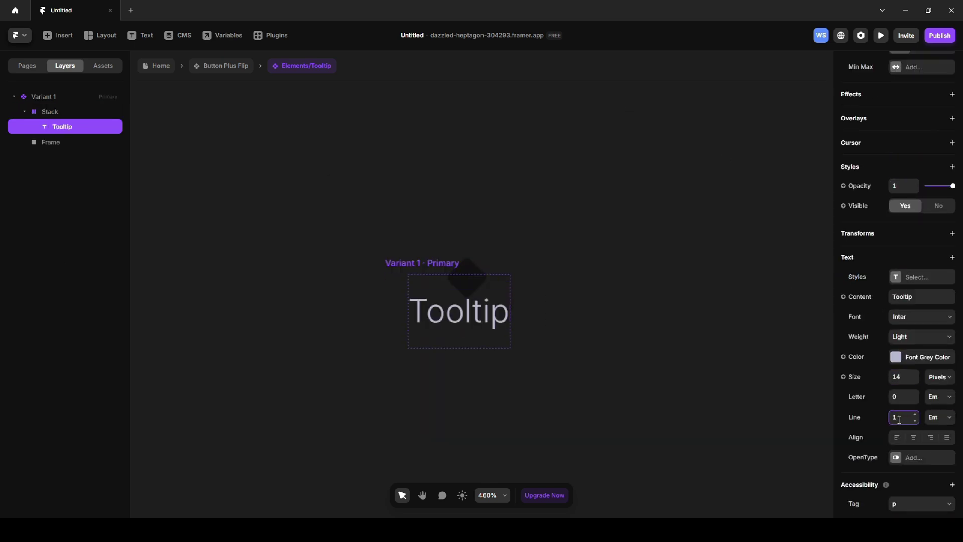
click(844, 297)
mouse_move(864, 317)
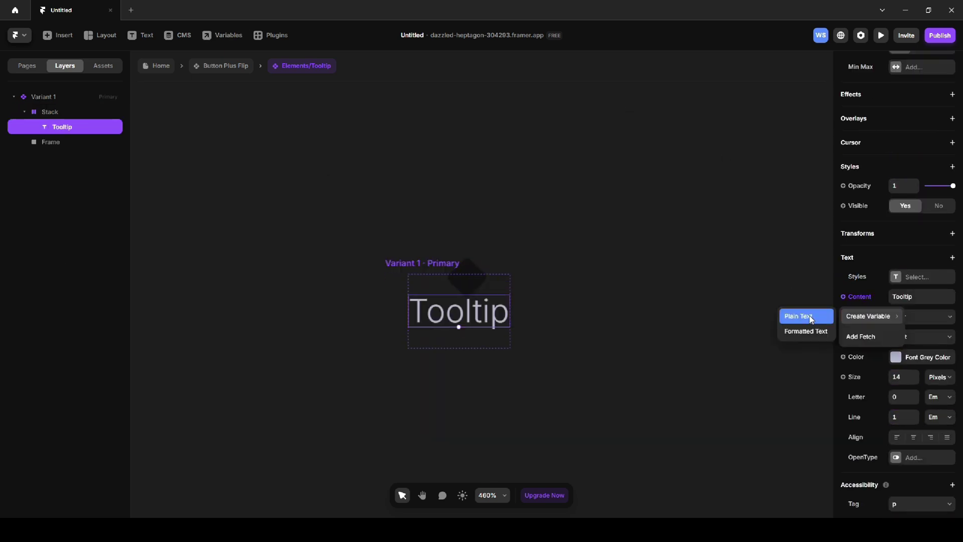
click(810, 317)
Link the Tooltip text's color to a new color variable named Title with a white default.
click(843, 357)
click(867, 377)
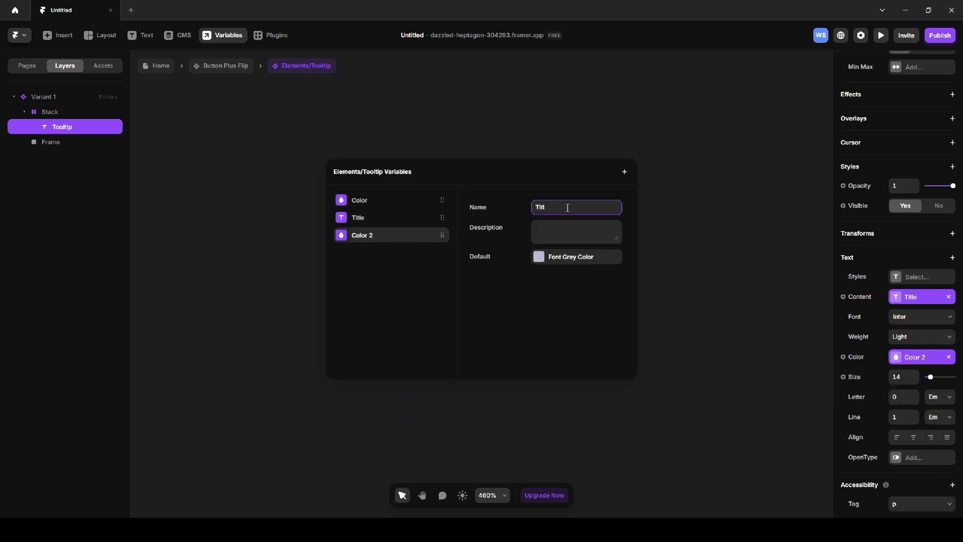
click(538, 256)
click(591, 109)
click(591, 110)
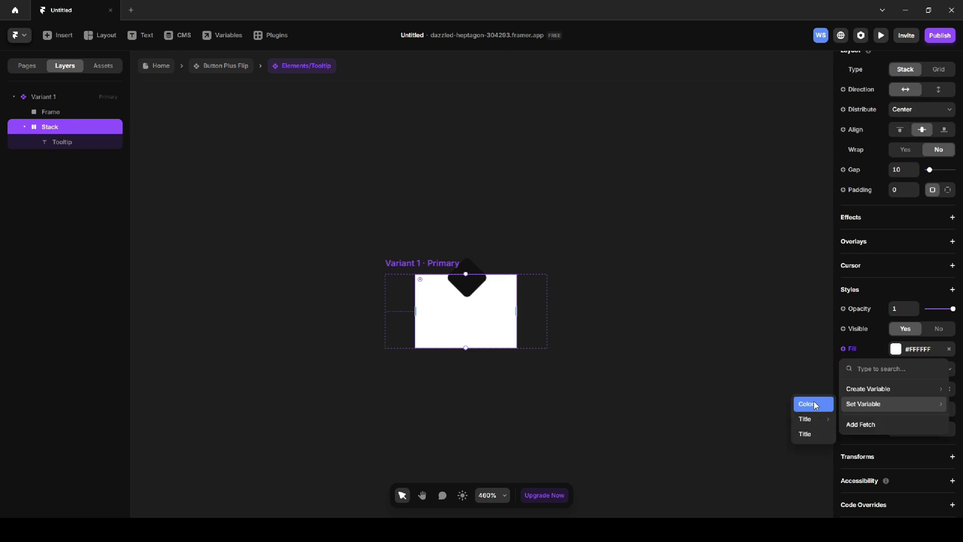
Link the tooltip stack's fill to the Color variable and set its padding to 6 vertically and 14 horizontally.
click(814, 404)
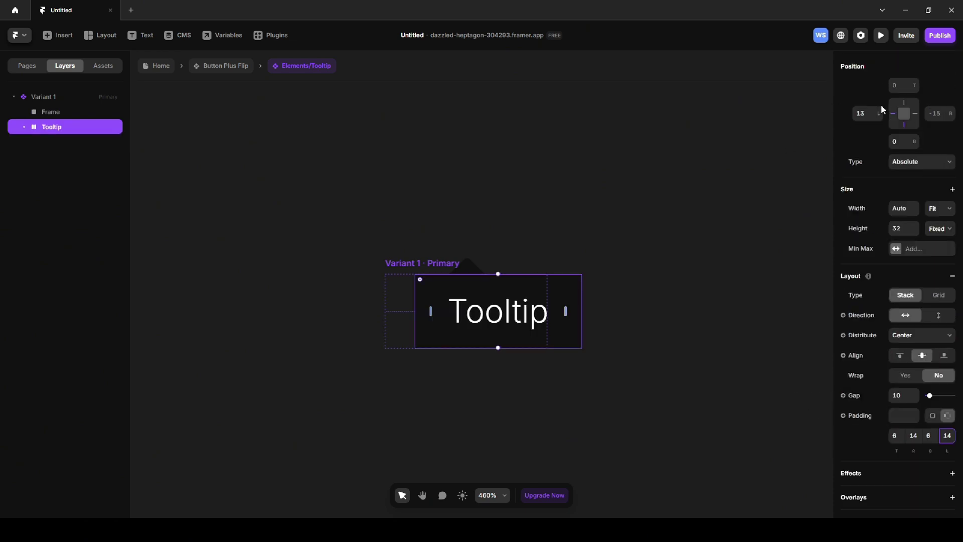
scroll(901, 290, down, 5)
scroll(901, 290, down, 1)
scroll(354, 254, down, 5)
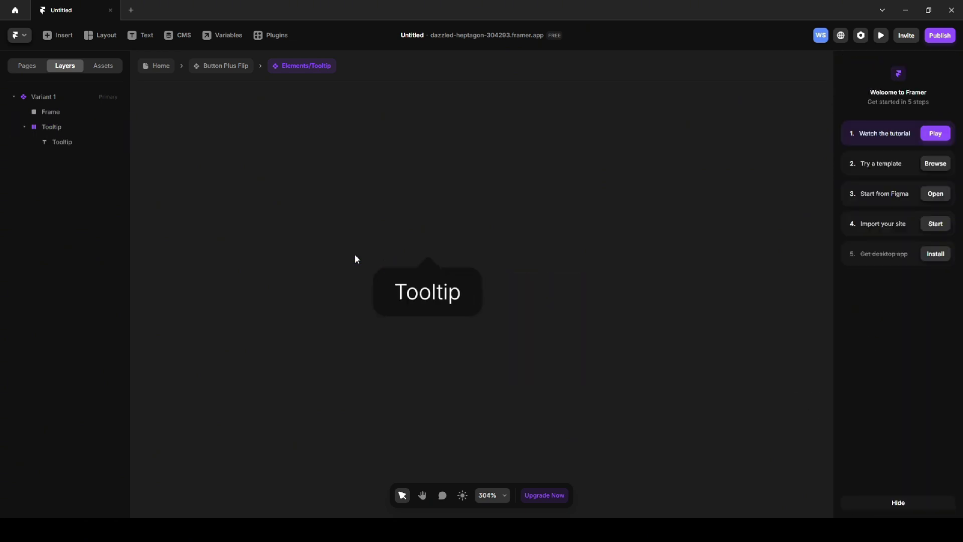
Add Variant 2 and Variant 3 to the Tooltip component and select Variant 2's pointer frame.
click(401, 284)
click(619, 291)
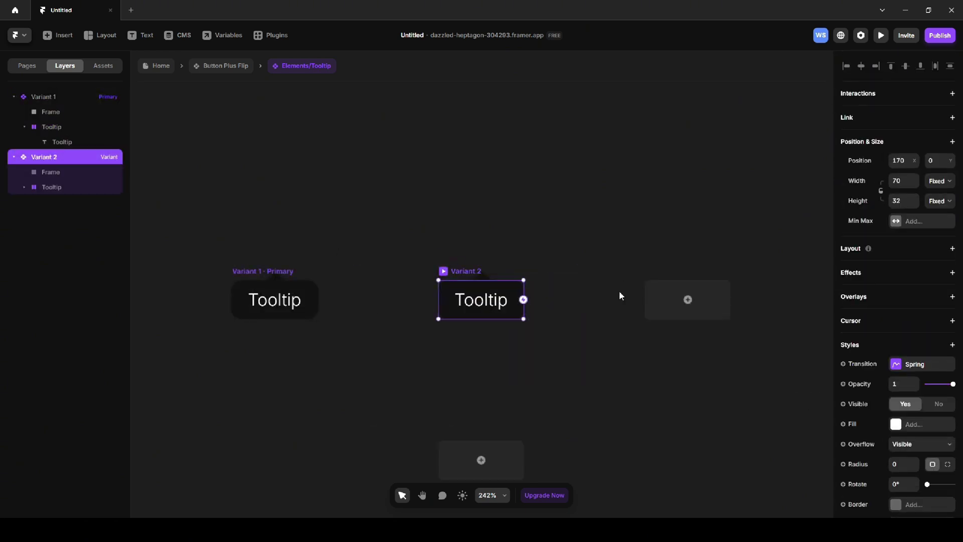
click(670, 305)
click(65, 172)
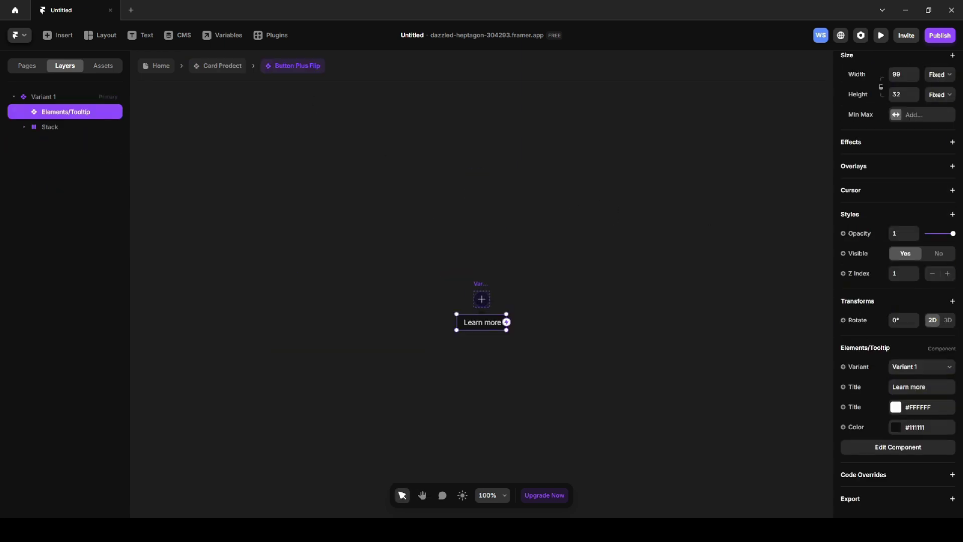
Open the Learn more tooltip's Color for editing and add a Hover variant to Variant 1 of the plus button.
click(929, 426)
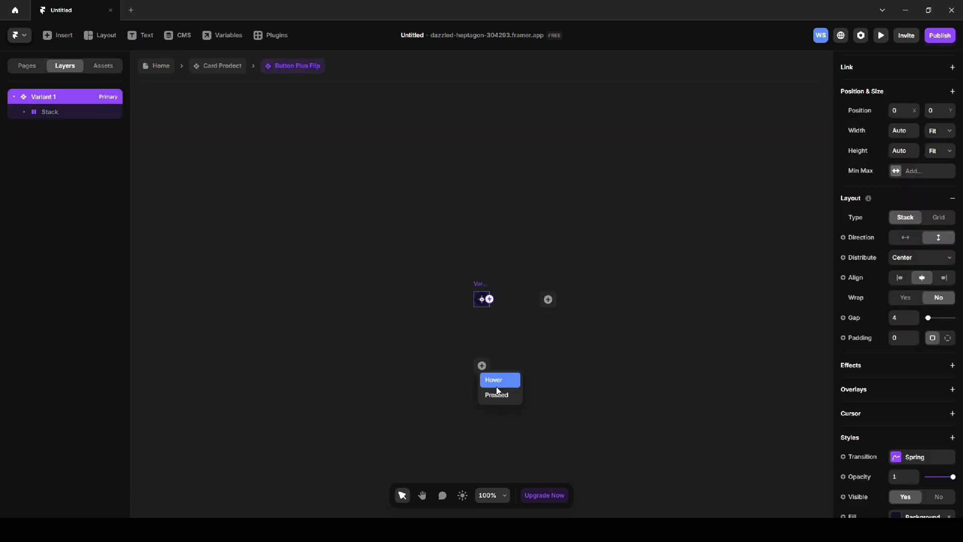
click(499, 390)
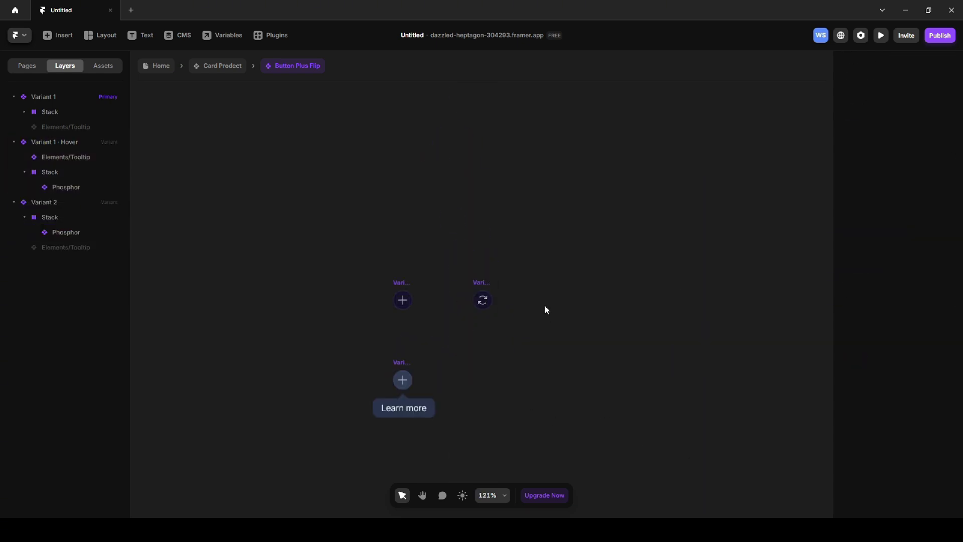
Edit the fill of Variant 2's hover state and copy the Learn more tooltip from Variant 1's hover state into it.
click(909, 374)
click(404, 328)
key(ctrl+c)
click(486, 283)
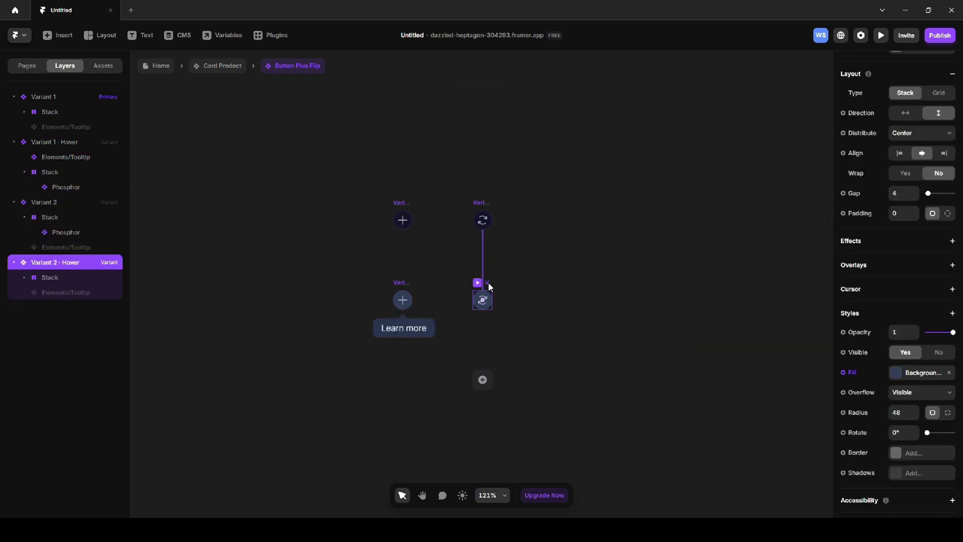
key(ctrl+v)
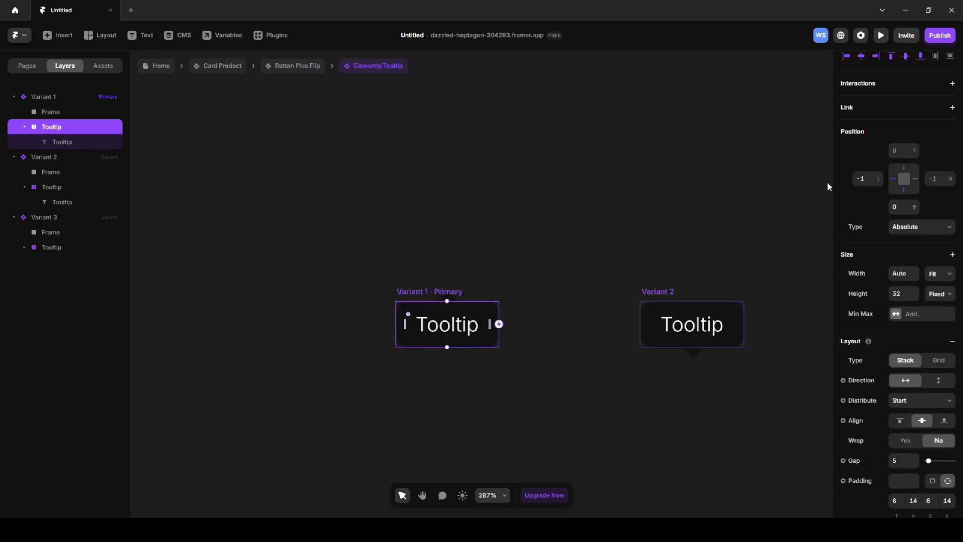
Toggle the left pin of Variant 1's Tooltip stack and try connecting Variant 1 to Variant 2.
click(894, 180)
click(59, 98)
drag(500, 321, 712, 323)
key(ctrl+z)
Set the Link Plus stack's width and height to Fit in the Card Product component and remove its white fill.
click(289, 69)
click(592, 248)
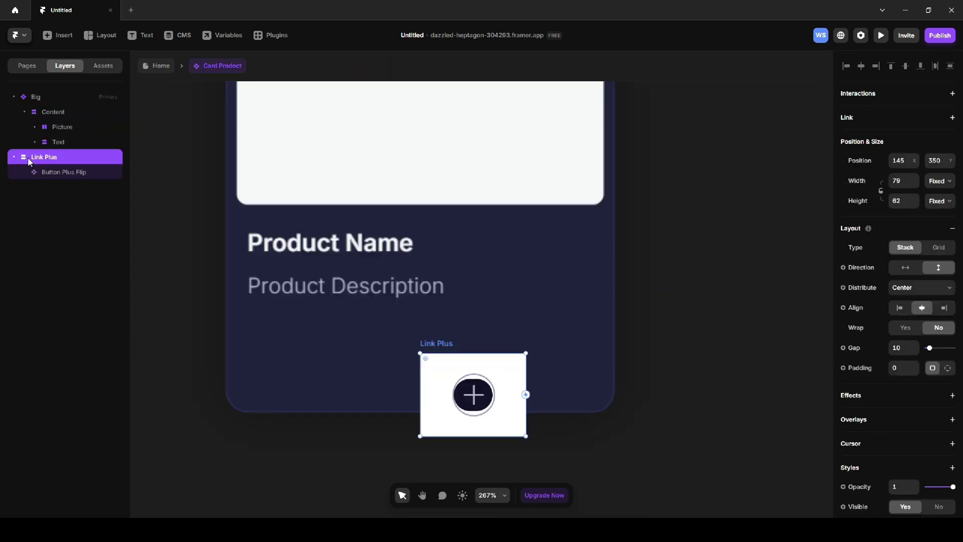
click(940, 181)
click(936, 219)
click(940, 201)
click(931, 238)
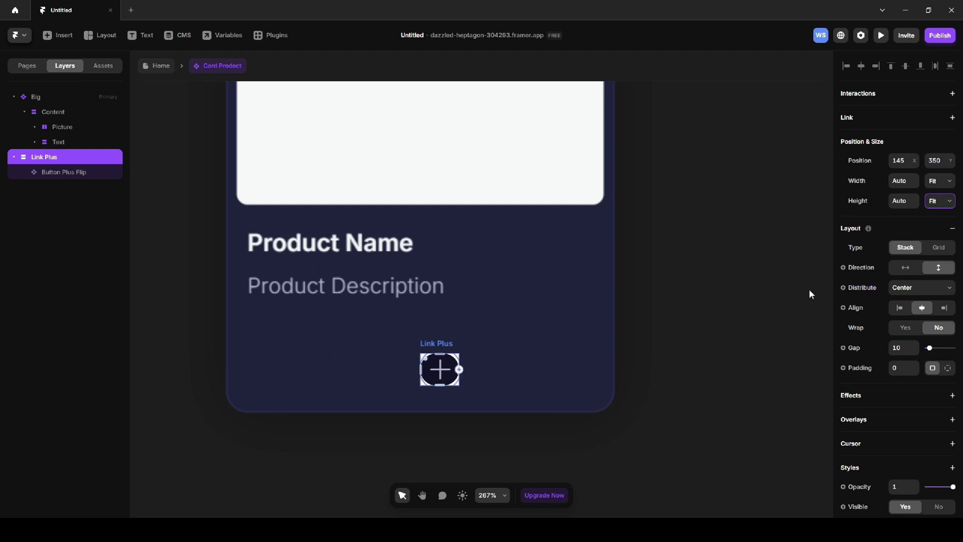
scroll(897, 301, down, 4)
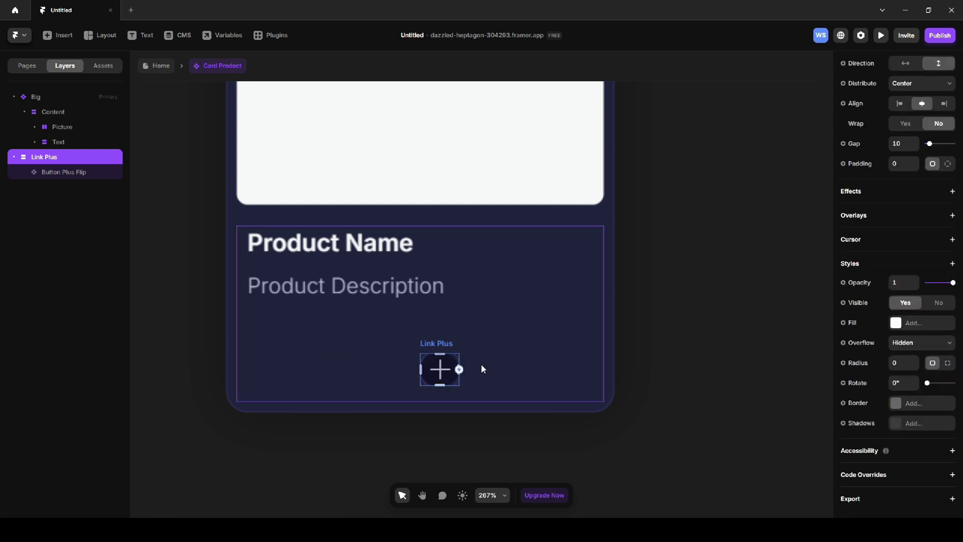
Set the nested Button Plus Flip's width and height to Fit and move Link Plus into the Big card below Content.
click(63, 172)
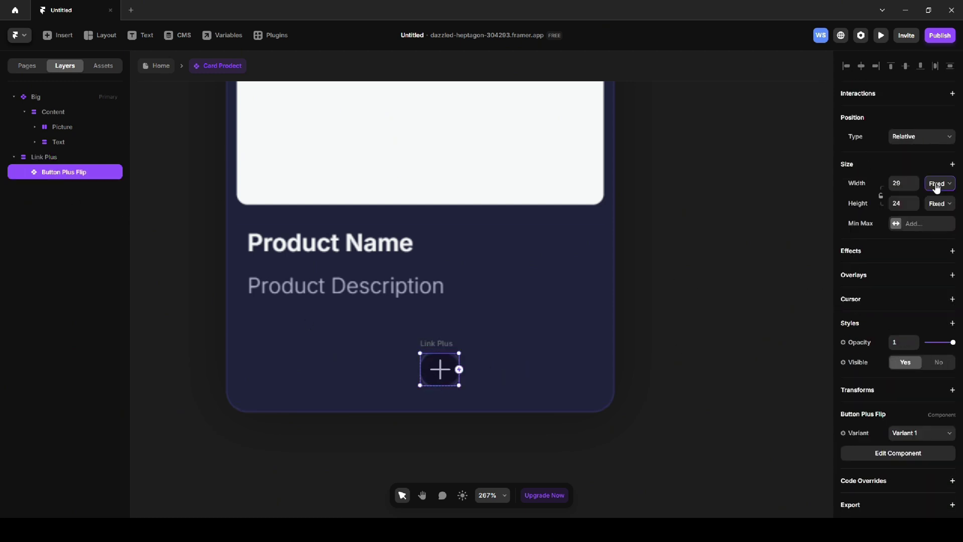
click(940, 183)
click(939, 203)
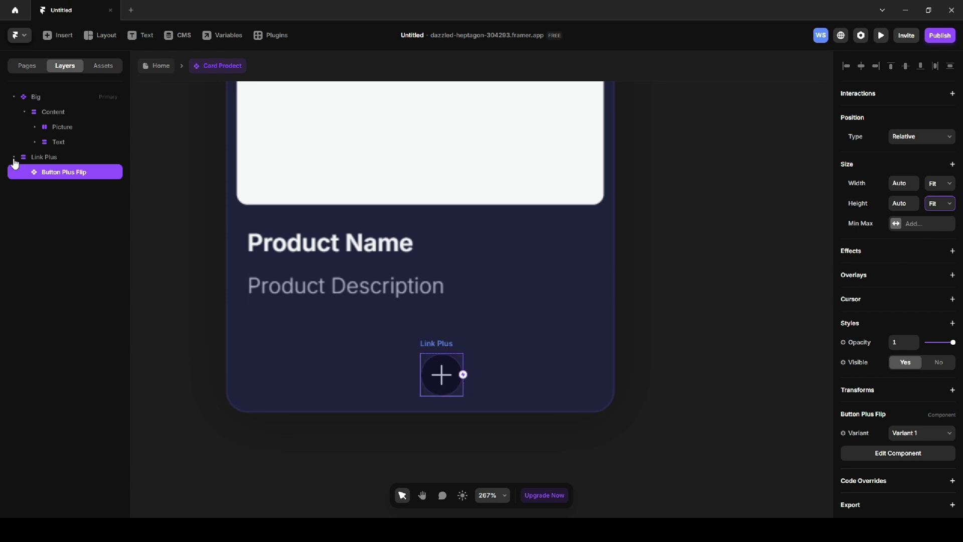
drag(31, 157, 46, 118)
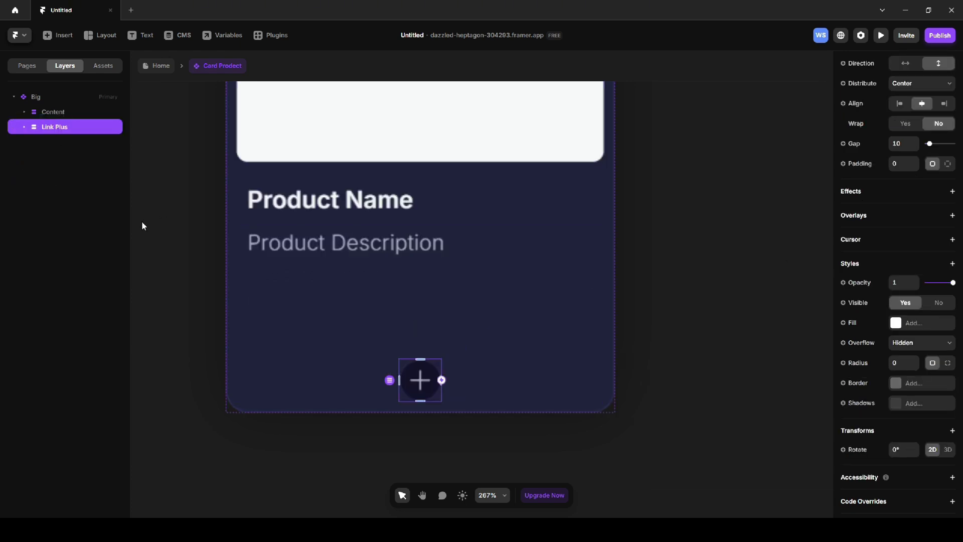
Position the Link Plus stack absolutely in the card's lower right corner with an 8 px offset and leave the component.
click(287, 248)
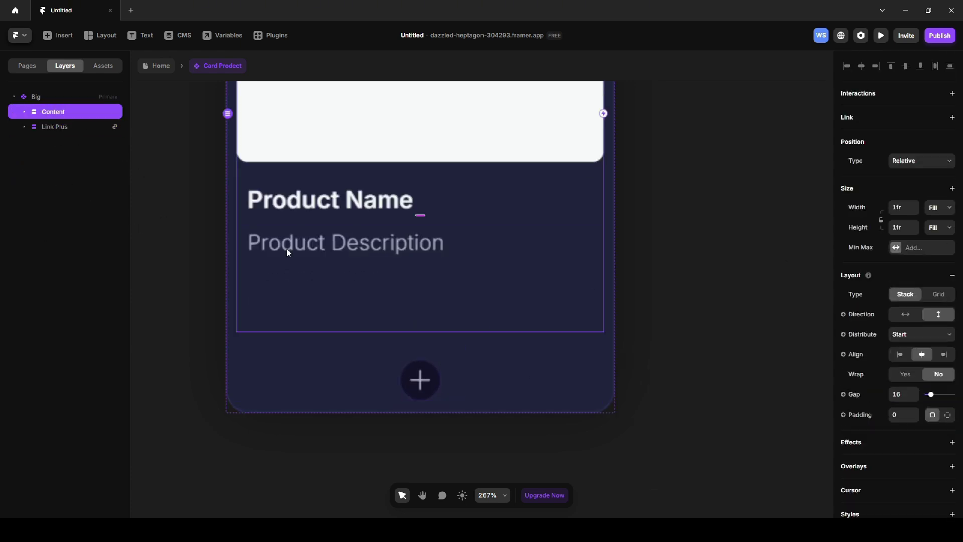
click(727, 356)
scroll(681, 353, down, 4)
drag(680, 352, 612, 426)
click(55, 127)
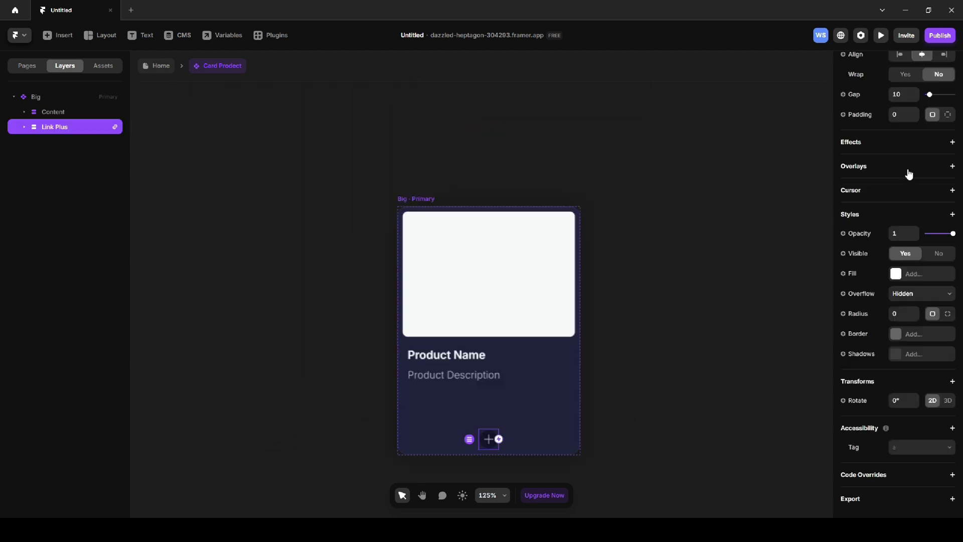
scroll(912, 201, up, 7)
click(921, 226)
click(918, 244)
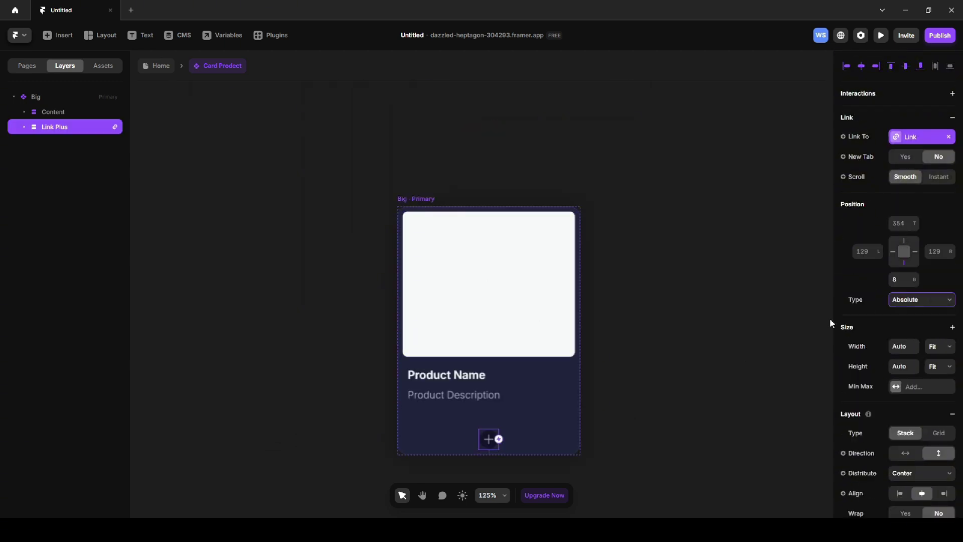
text(8)
click(709, 368)
scroll(673, 396, down, 2)
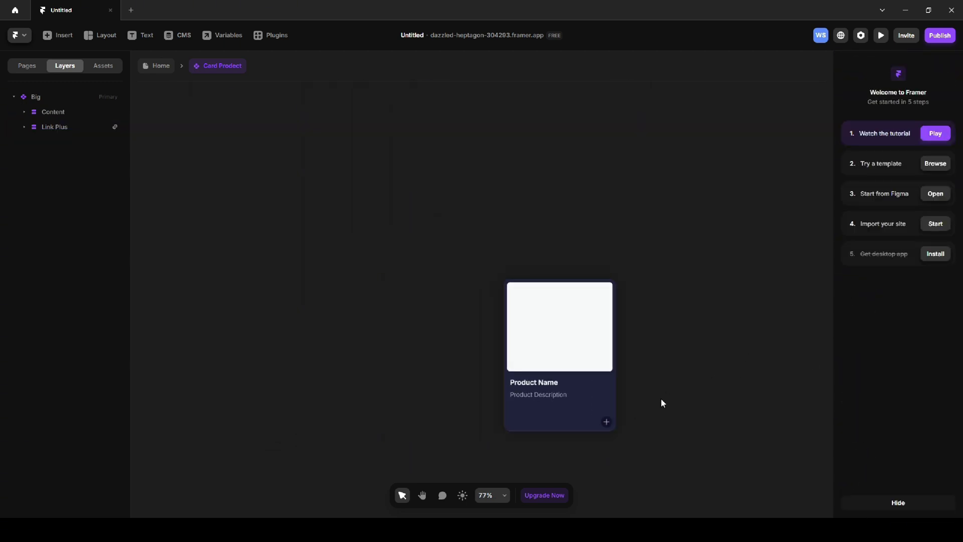
drag(662, 400, 567, 364)
key(Escape)
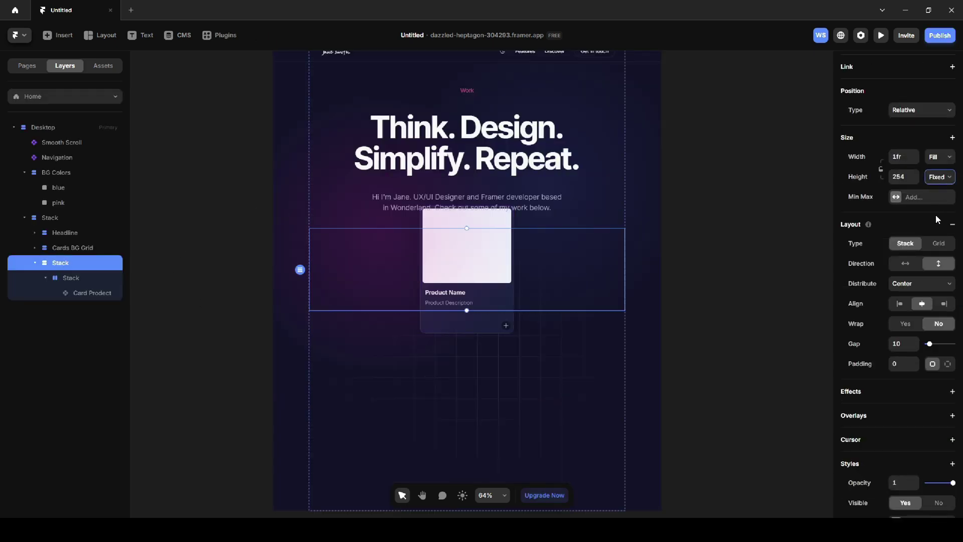
Set the outer card stack's height to Fit and give the inner stack a height of 700 and a gap of 40.
click(935, 216)
click(903, 203)
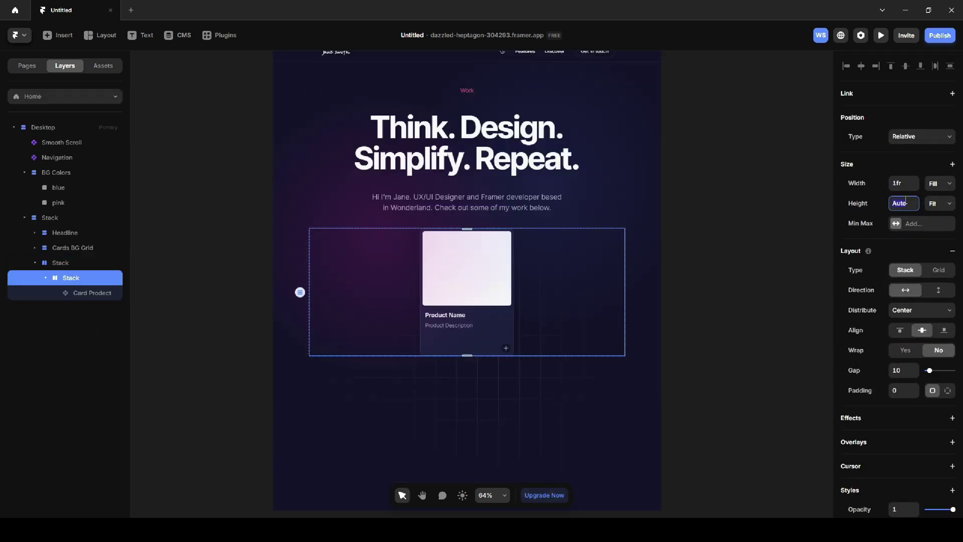
text(700)
click(904, 371)
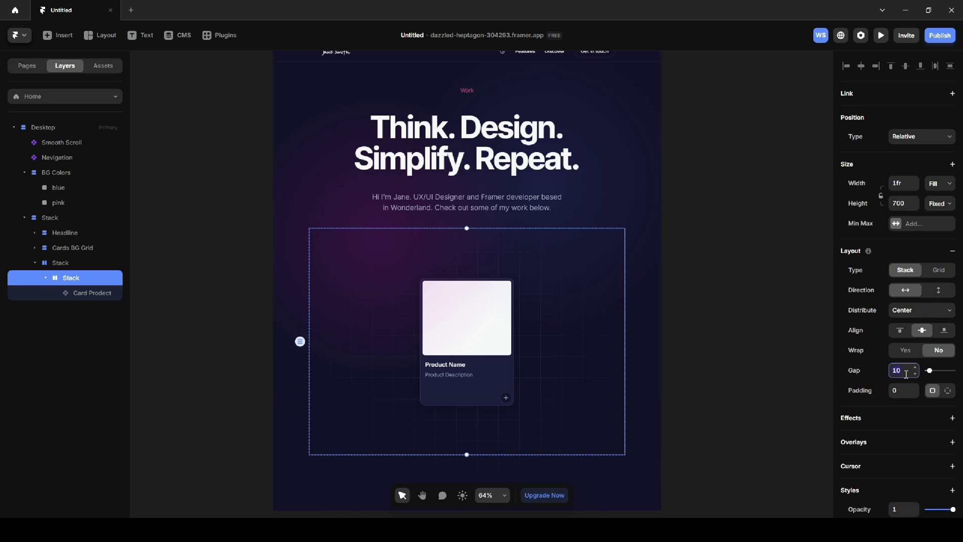
text(40)
scroll(923, 321, down, 5)
click(953, 240)
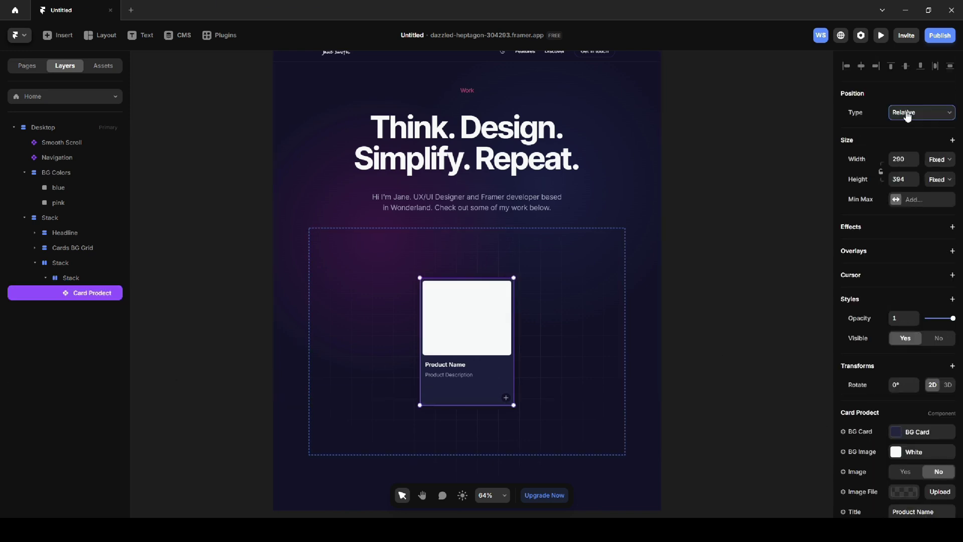
Rotate the absolutely positioned product card about -7° and spread five overlapping, tilted card copies across the stack.
drag(509, 400, 500, 362)
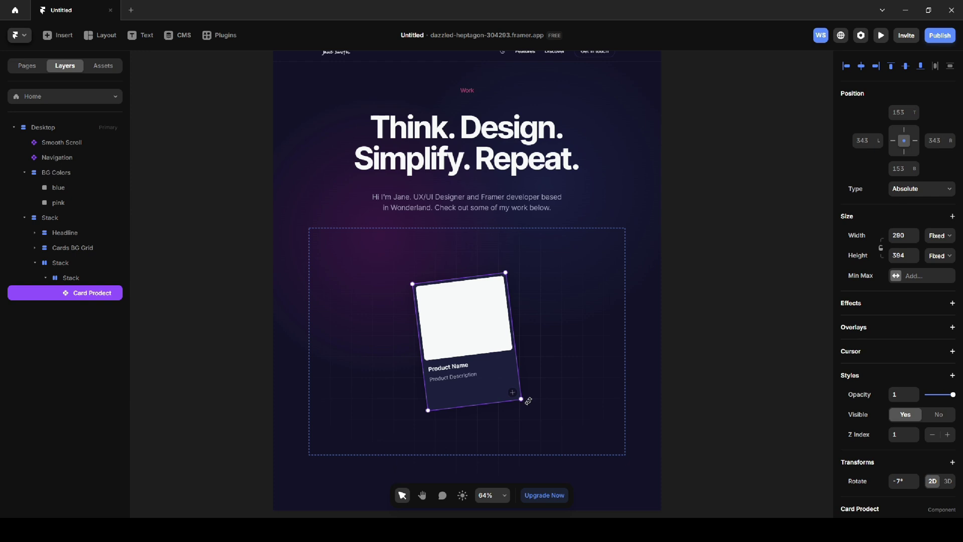
drag(528, 400, 471, 363)
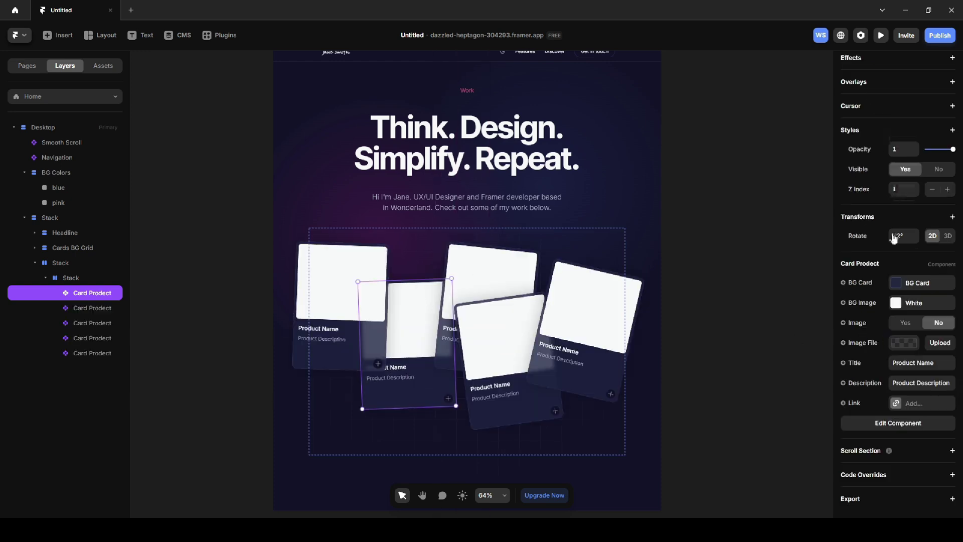
Add a Hover effect with scale 1.1 and rotation -2 to the second card from the left and open its Spring transition.
scroll(893, 238, up, 5)
click(953, 303)
click(891, 314)
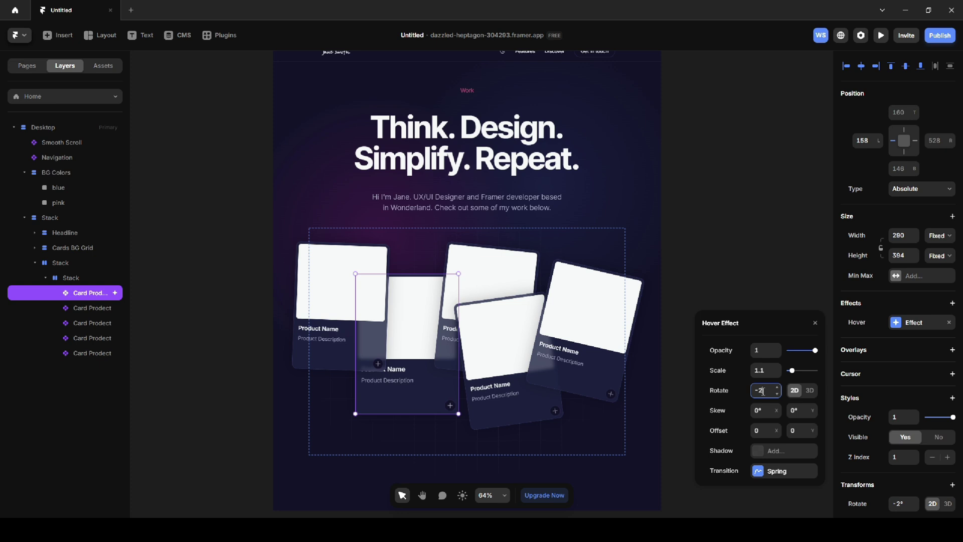
key(Return)
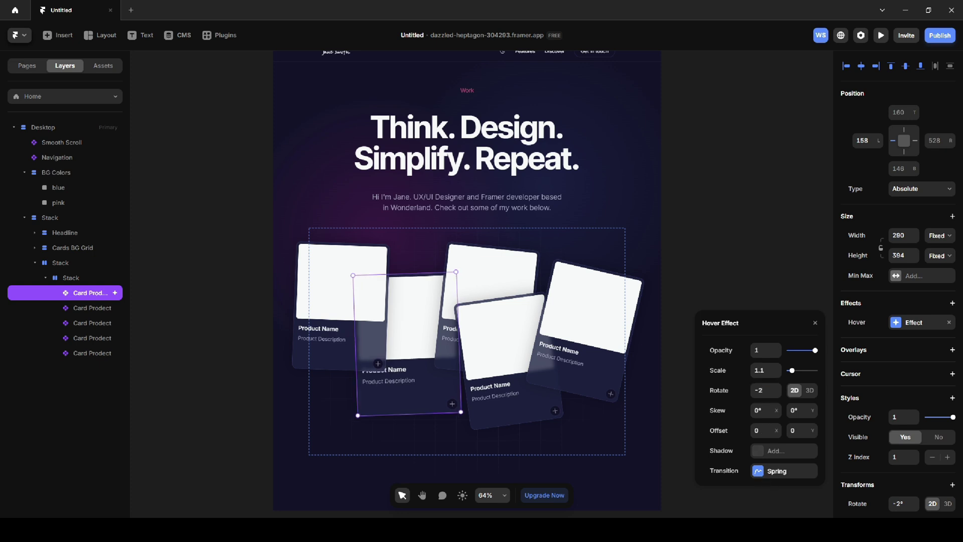
click(784, 471)
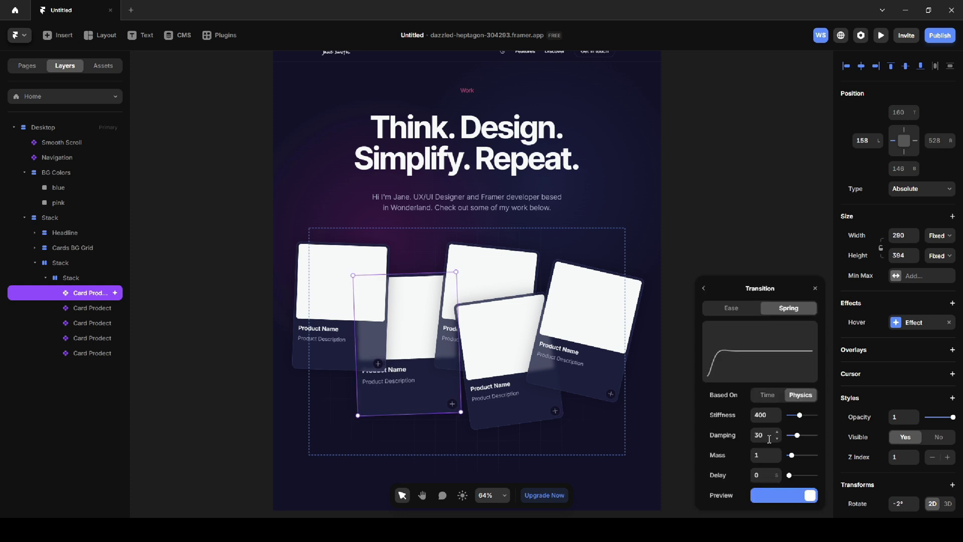
Add a freeform Drag effect to the same card with Snap Back and Momentum set to No.
click(953, 302)
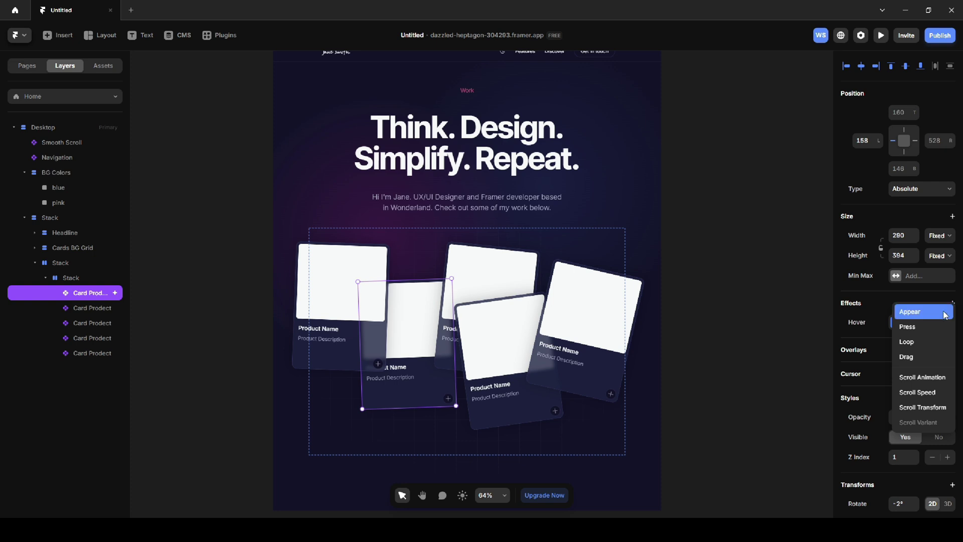
click(909, 357)
click(801, 391)
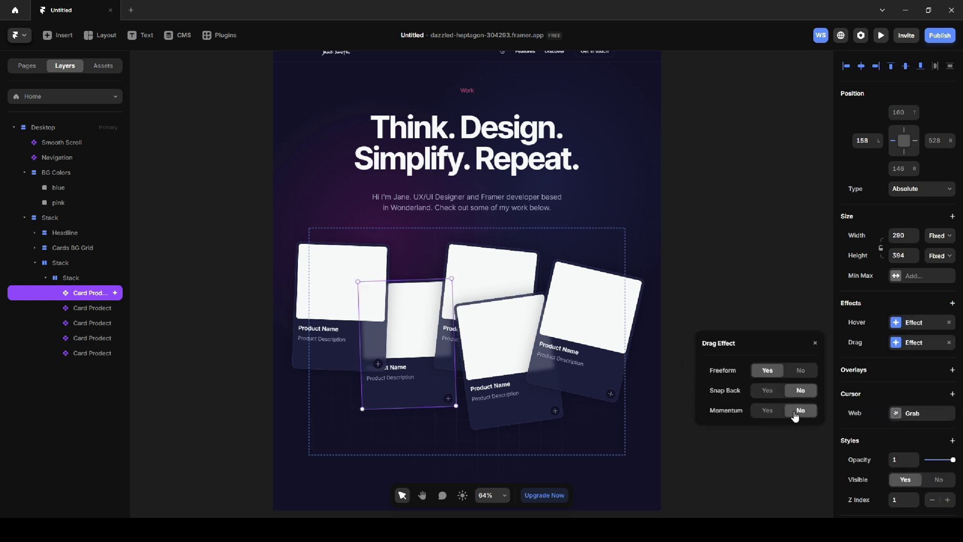
Add an Appear effect with the Fade In preset to the card and open its Enter effect.
click(953, 303)
click(911, 314)
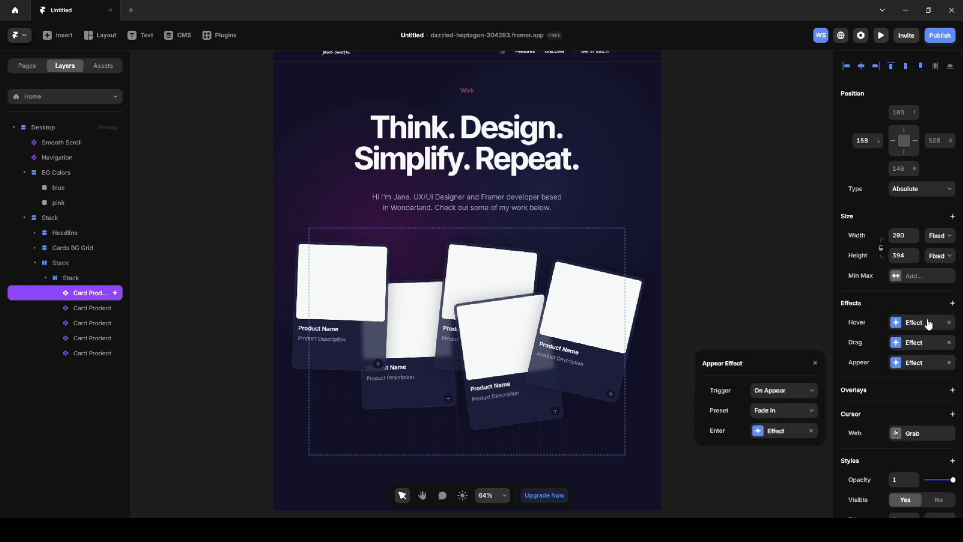
click(763, 430)
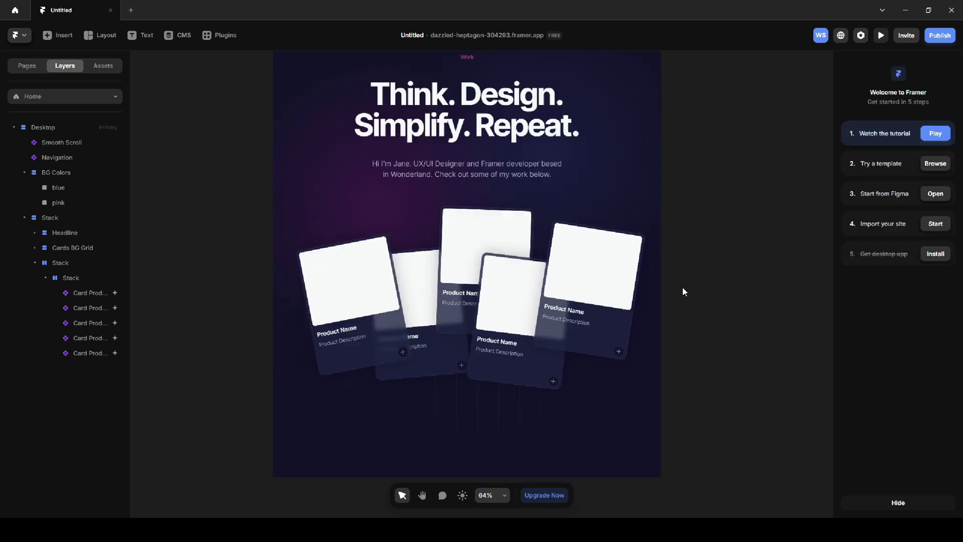
Preview the site and drag the project cards around to test their hover and drag behaviour.
click(877, 38)
scroll(678, 248, down, 5)
drag(547, 279, 469, 274)
drag(670, 174, 724, 120)
drag(502, 117, 567, 127)
drag(395, 186, 423, 123)
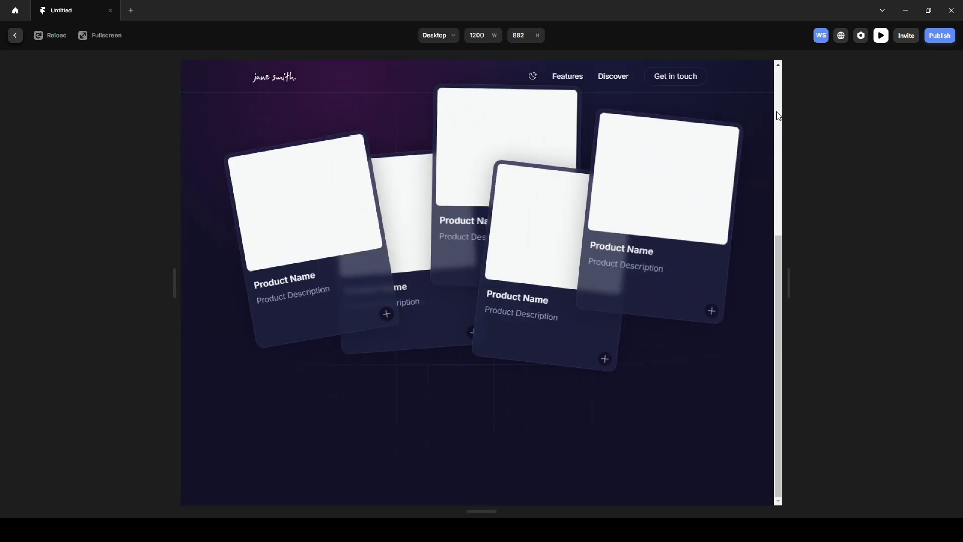
scroll(729, 257, up, 5)
scroll(728, 258, down, 2)
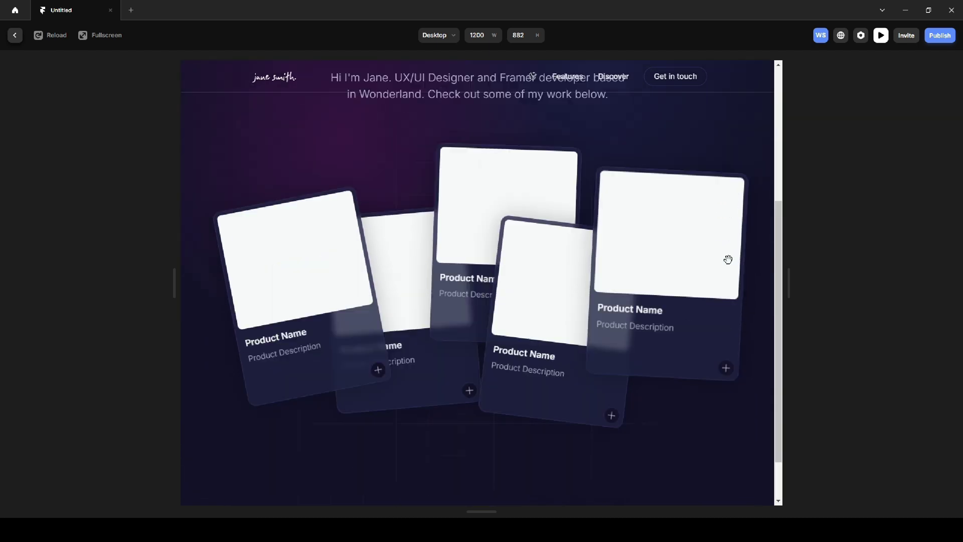
scroll(728, 258, up, 3)
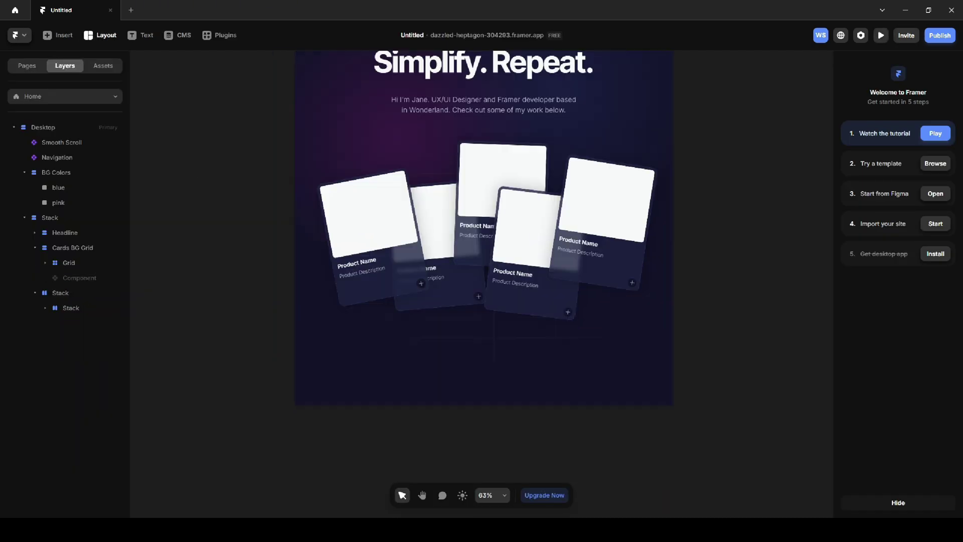
Insert a frame about 135 × 64 into the stack that holds the project cards.
click(101, 36)
click(100, 66)
click(463, 362)
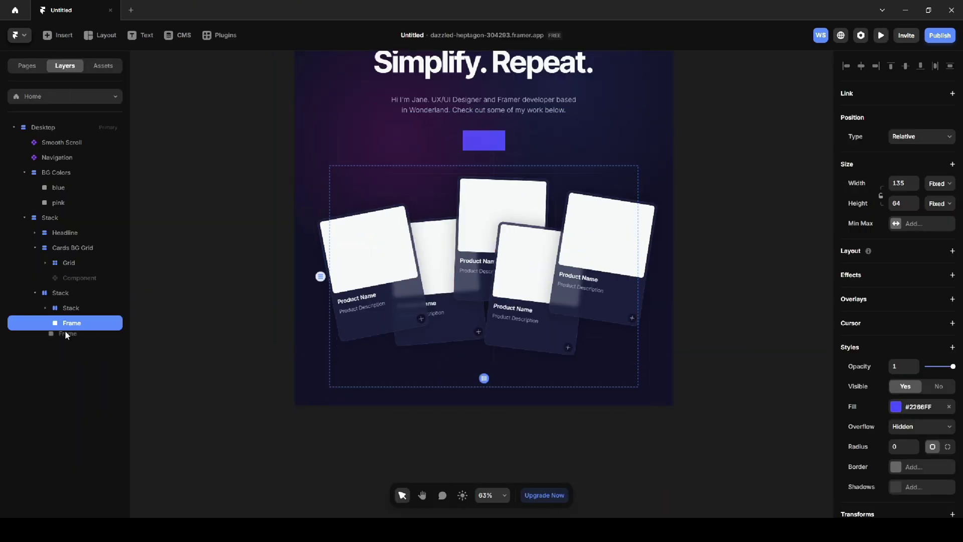
Insert a white 1200 × 59 frame at the bottom of the page and convert it into a component named Footer.
click(101, 35)
click(107, 62)
key(ctrl+alt+k)
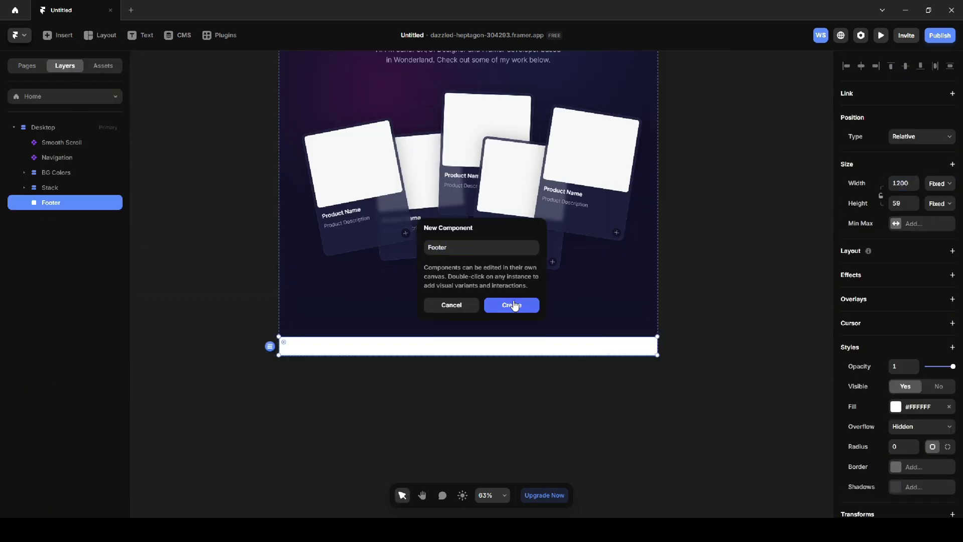
click(511, 305)
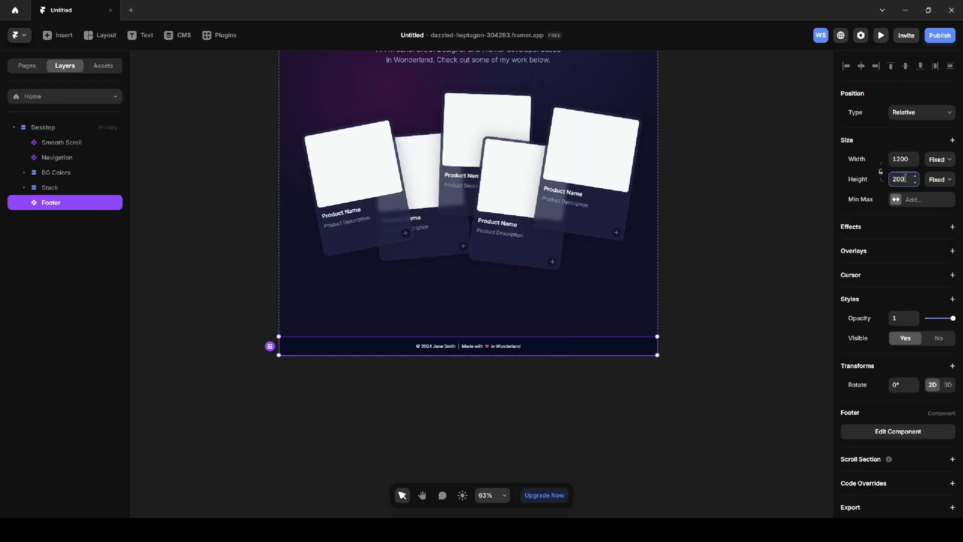
Set the Footer's height to 200 and extend the Desktop page so it encloses the footer.
key(Return)
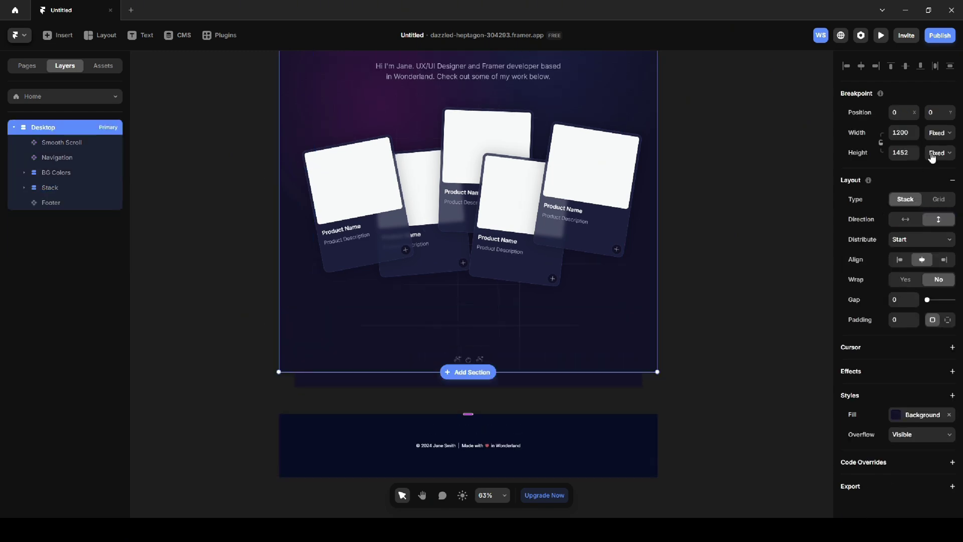
click(739, 262)
scroll(740, 263, up, 5)
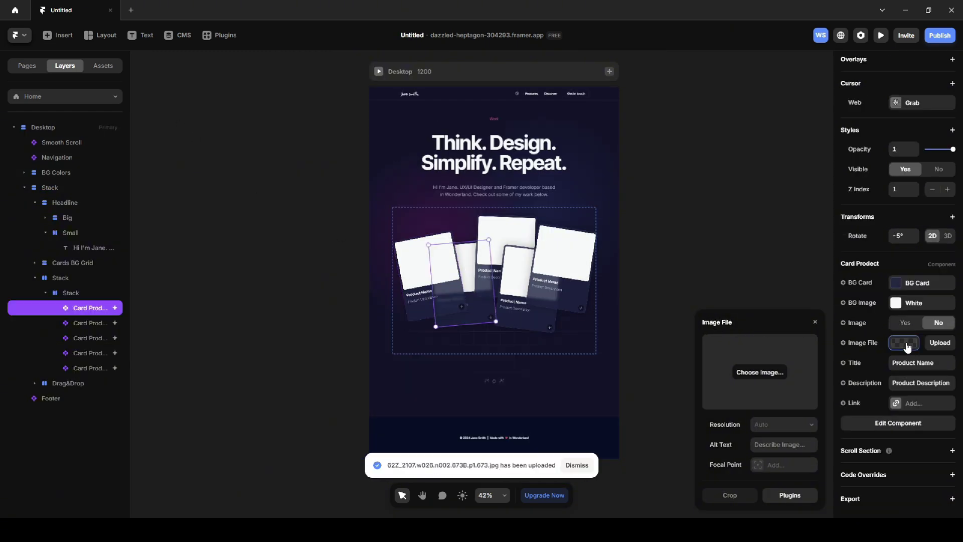
Upload 1705.jpg as the image file of the project card rotated -5°.
click(906, 347)
click(759, 372)
click(177, 131)
click(420, 278)
Upload 78786.jpg as the image of the upper middle card and 5481306_2843425.jpg as the image of the lower middle card.
click(499, 234)
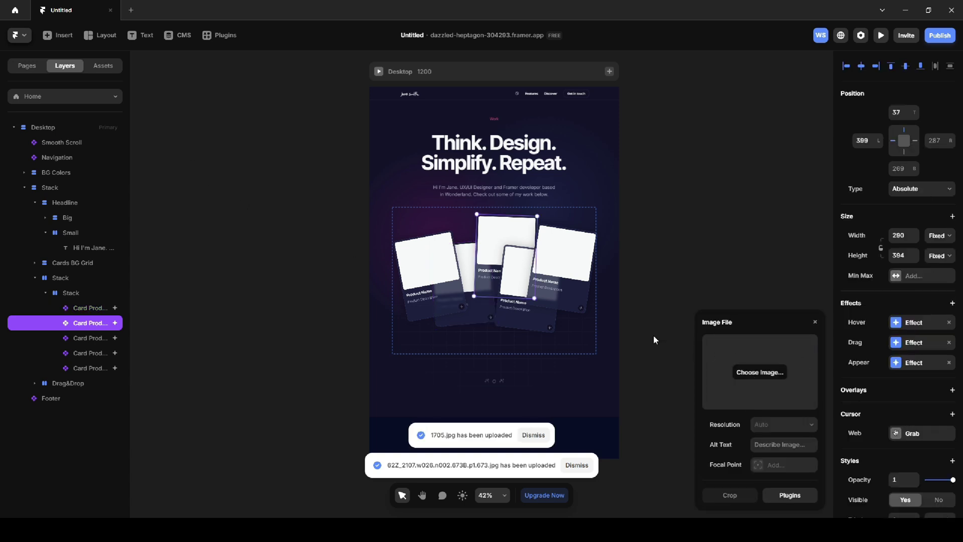
click(760, 373)
click(165, 148)
click(414, 281)
click(522, 312)
click(431, 283)
Upload 2150918719.jpg as the image of the rightmost card and turn on Image for all five project cards.
click(563, 295)
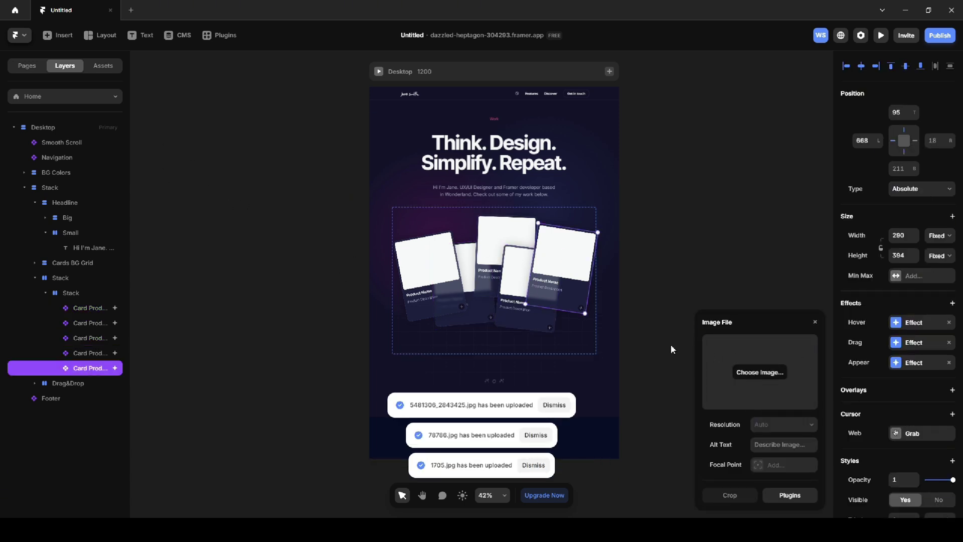
click(760, 372)
click(224, 250)
click(409, 279)
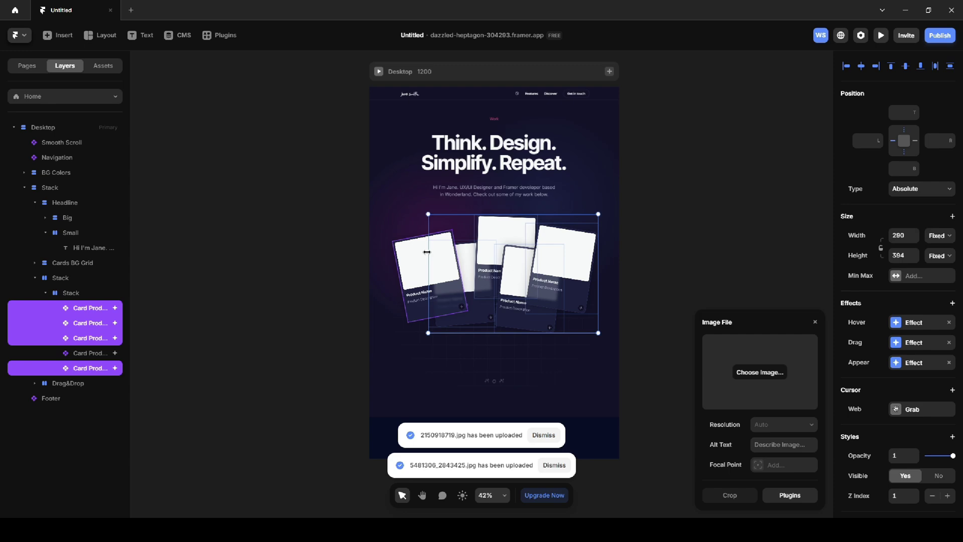
click(905, 344)
click(768, 306)
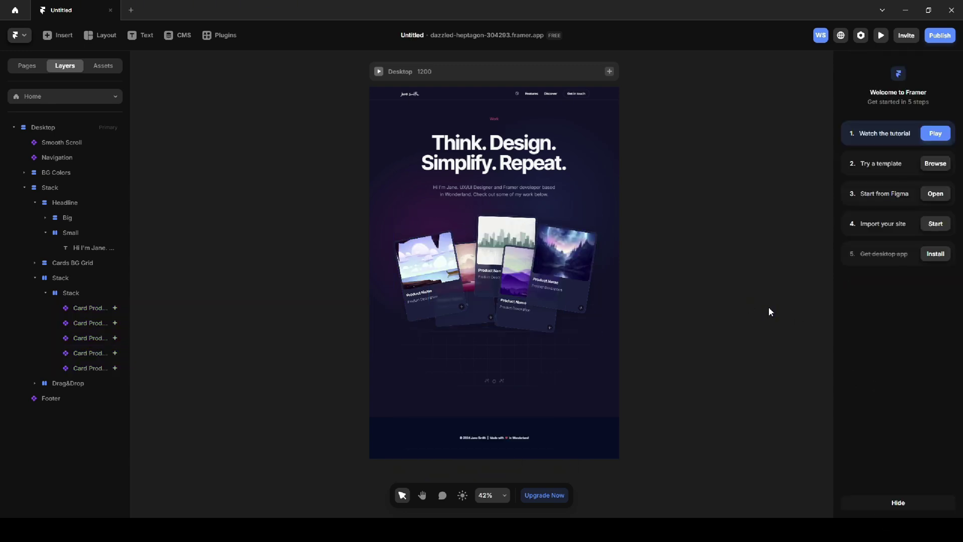
Preview the site to check the images on the project cards and return to the canvas.
click(880, 36)
scroll(601, 231, down, 5)
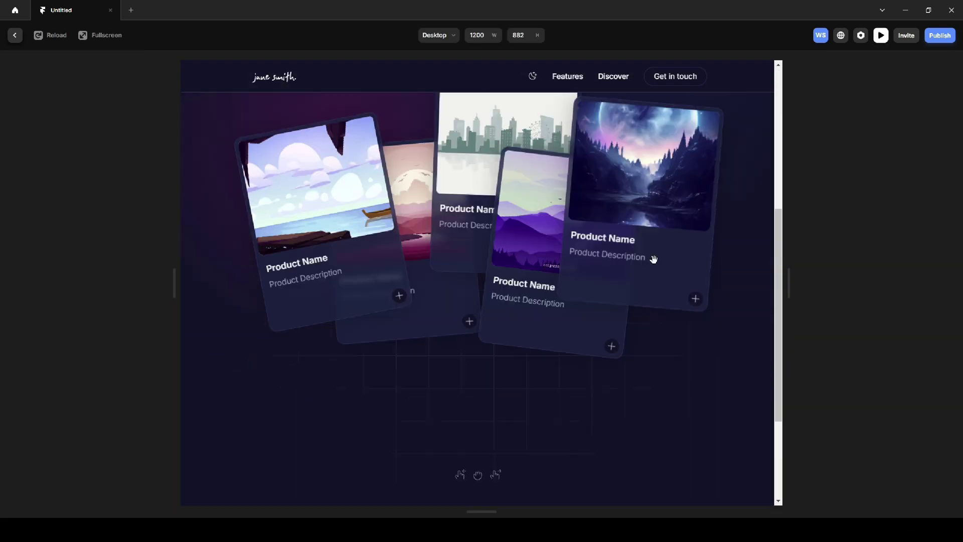
key(Escape)
Publish the updated site, open dazzled-heptagon-304293.framer.app in the browser and look through the live page.
click(939, 35)
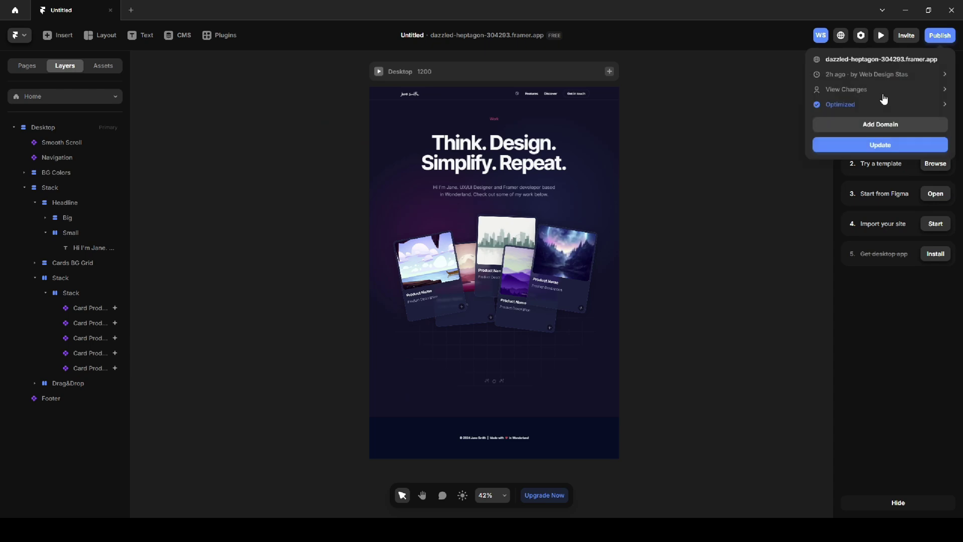
click(877, 59)
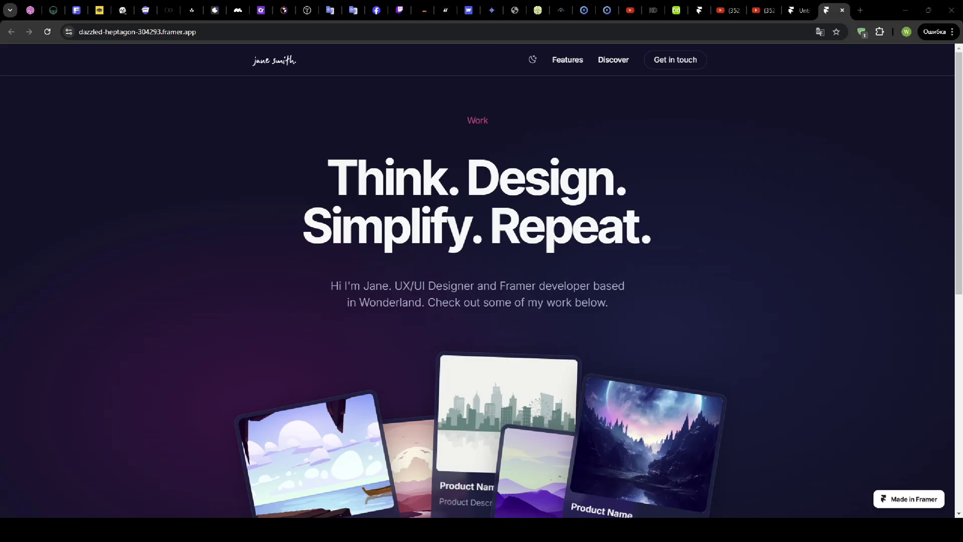
scroll(477, 280, down, 8)
scroll(477, 281, up, 8)
scroll(477, 281, down, 3)
scroll(477, 281, up, 3)
Switch the live site repeatedly between dark and light themes, ending on the light theme.
click(533, 61)
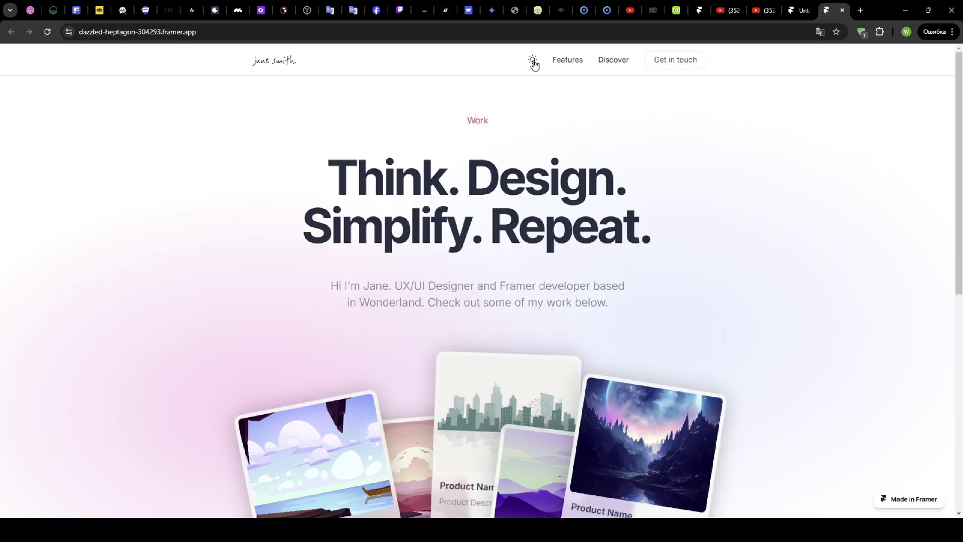
click(533, 61)
click(533, 63)
click(534, 62)
click(534, 63)
Examine the light-themed live page down to the footer, spread the project cards apart to test them, and switch back to Framer.
scroll(520, 181, down, 8)
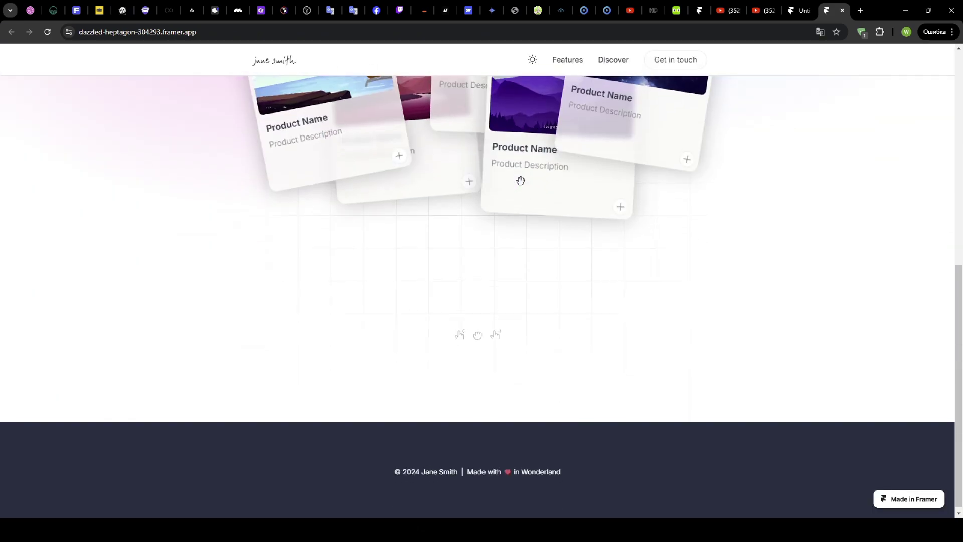
scroll(520, 180, up, 5)
scroll(521, 181, up, 2)
scroll(519, 180, down, 6)
scroll(519, 180, up, 4)
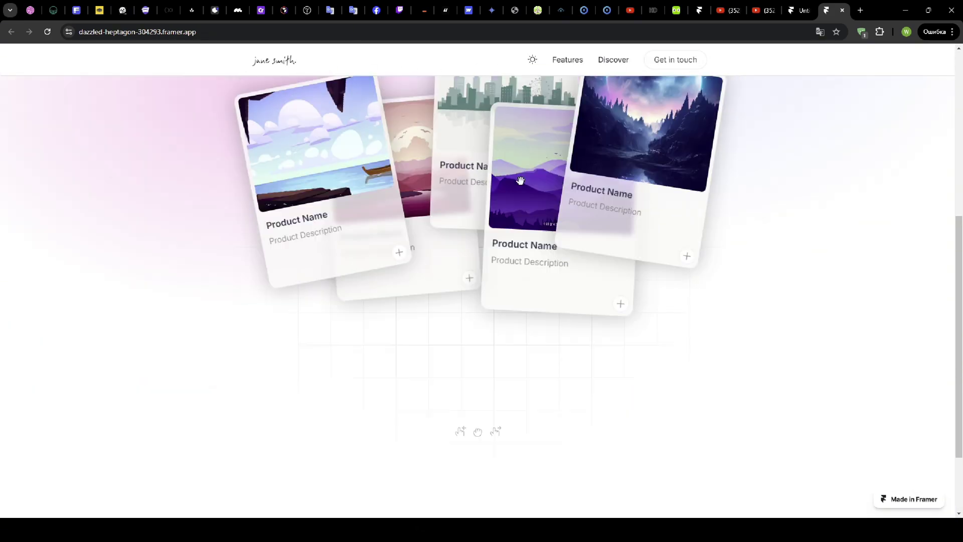
scroll(521, 183, up, 1)
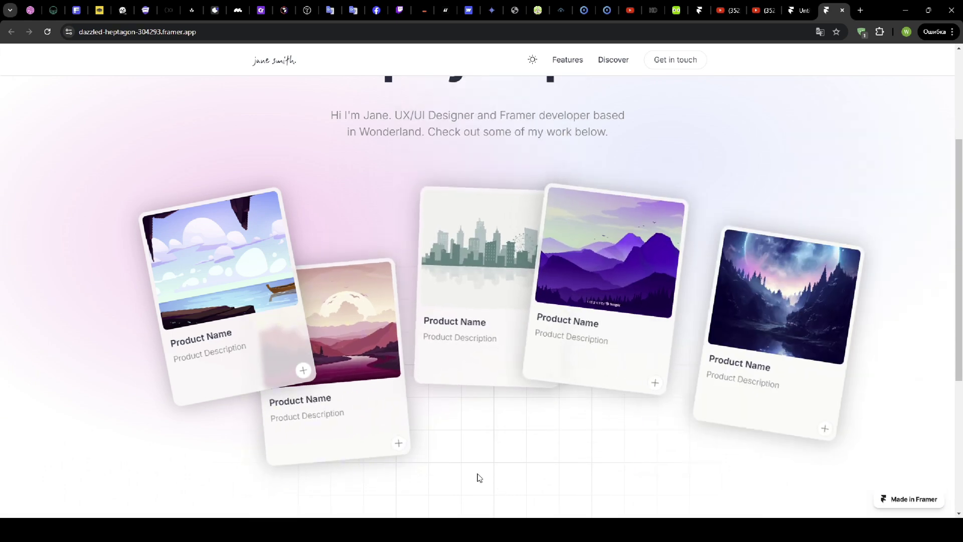
key(alt+Tab)
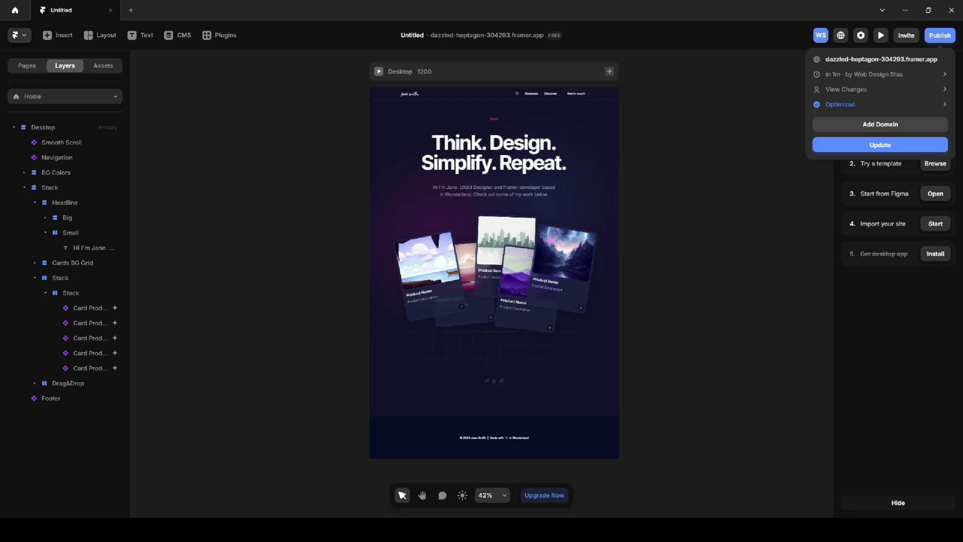